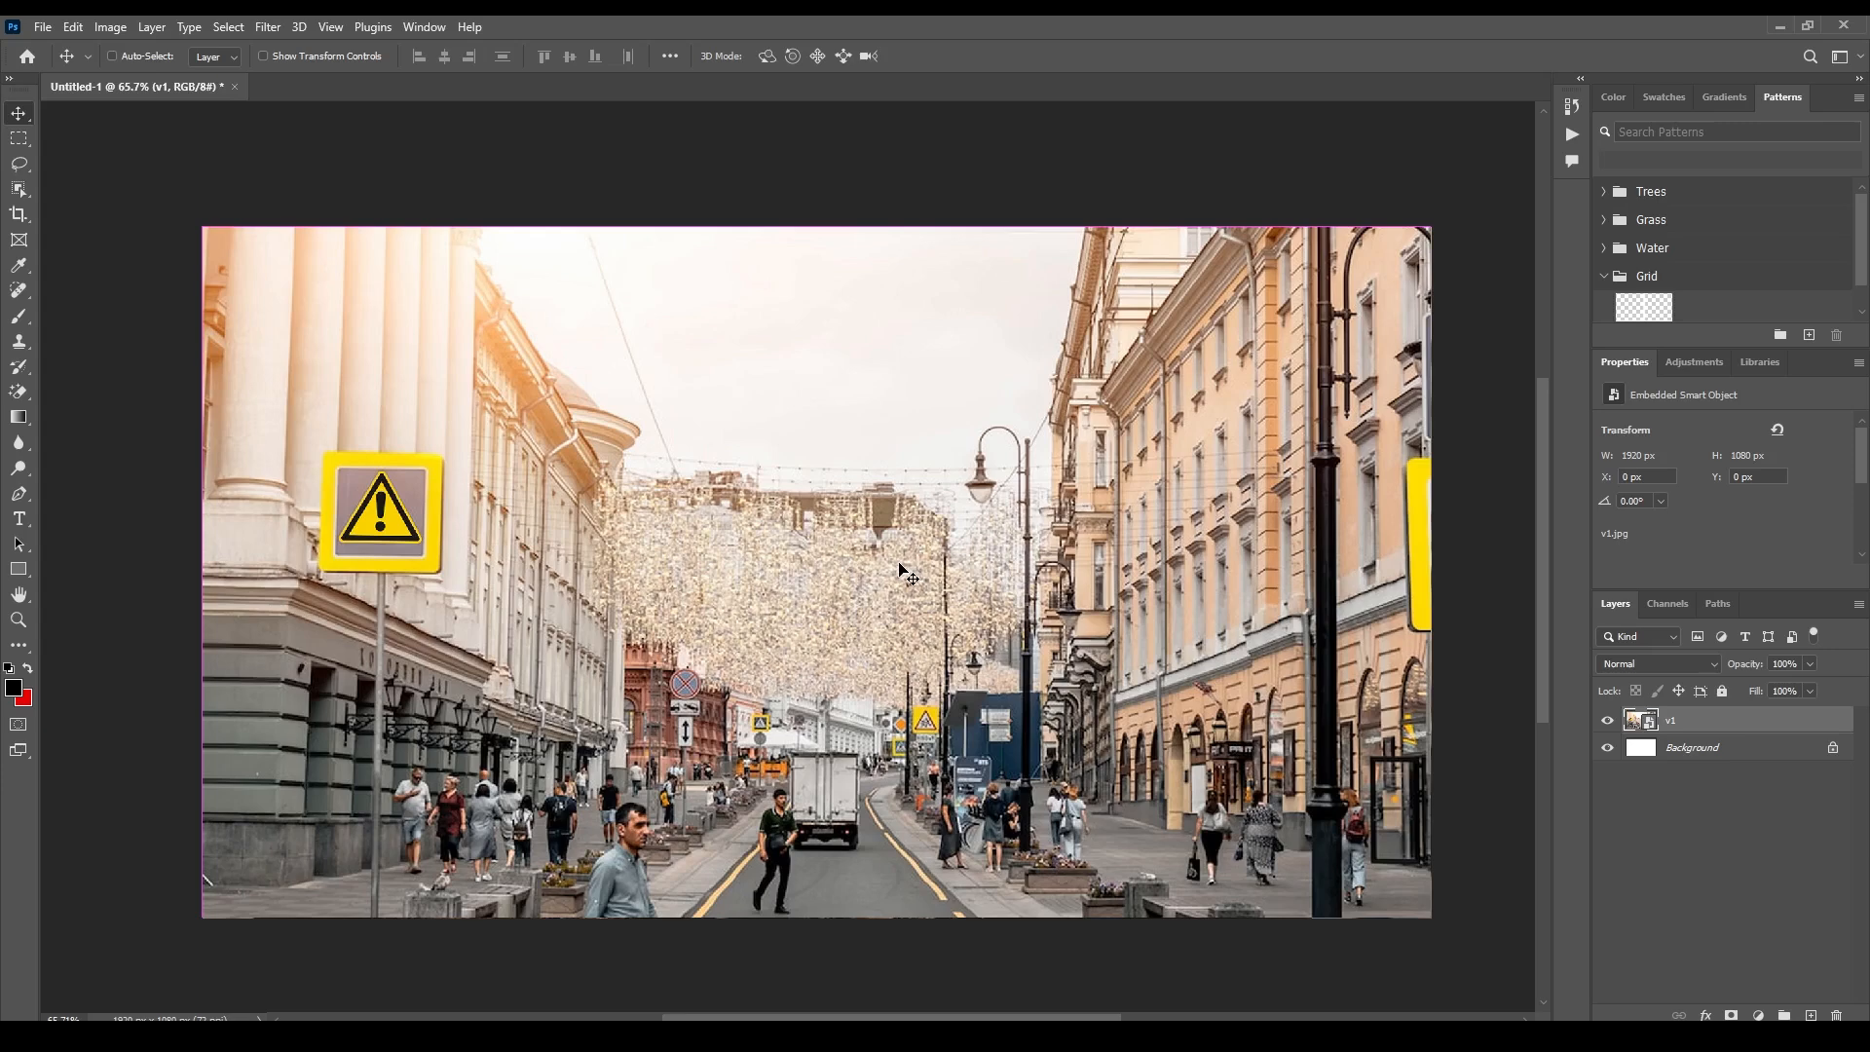
# Paste the portrait of the woman over the street scene and enlarge it to about 2232 by 1332 px, covering the canvas
pyautogui.hotkey('ctrl', 'v')
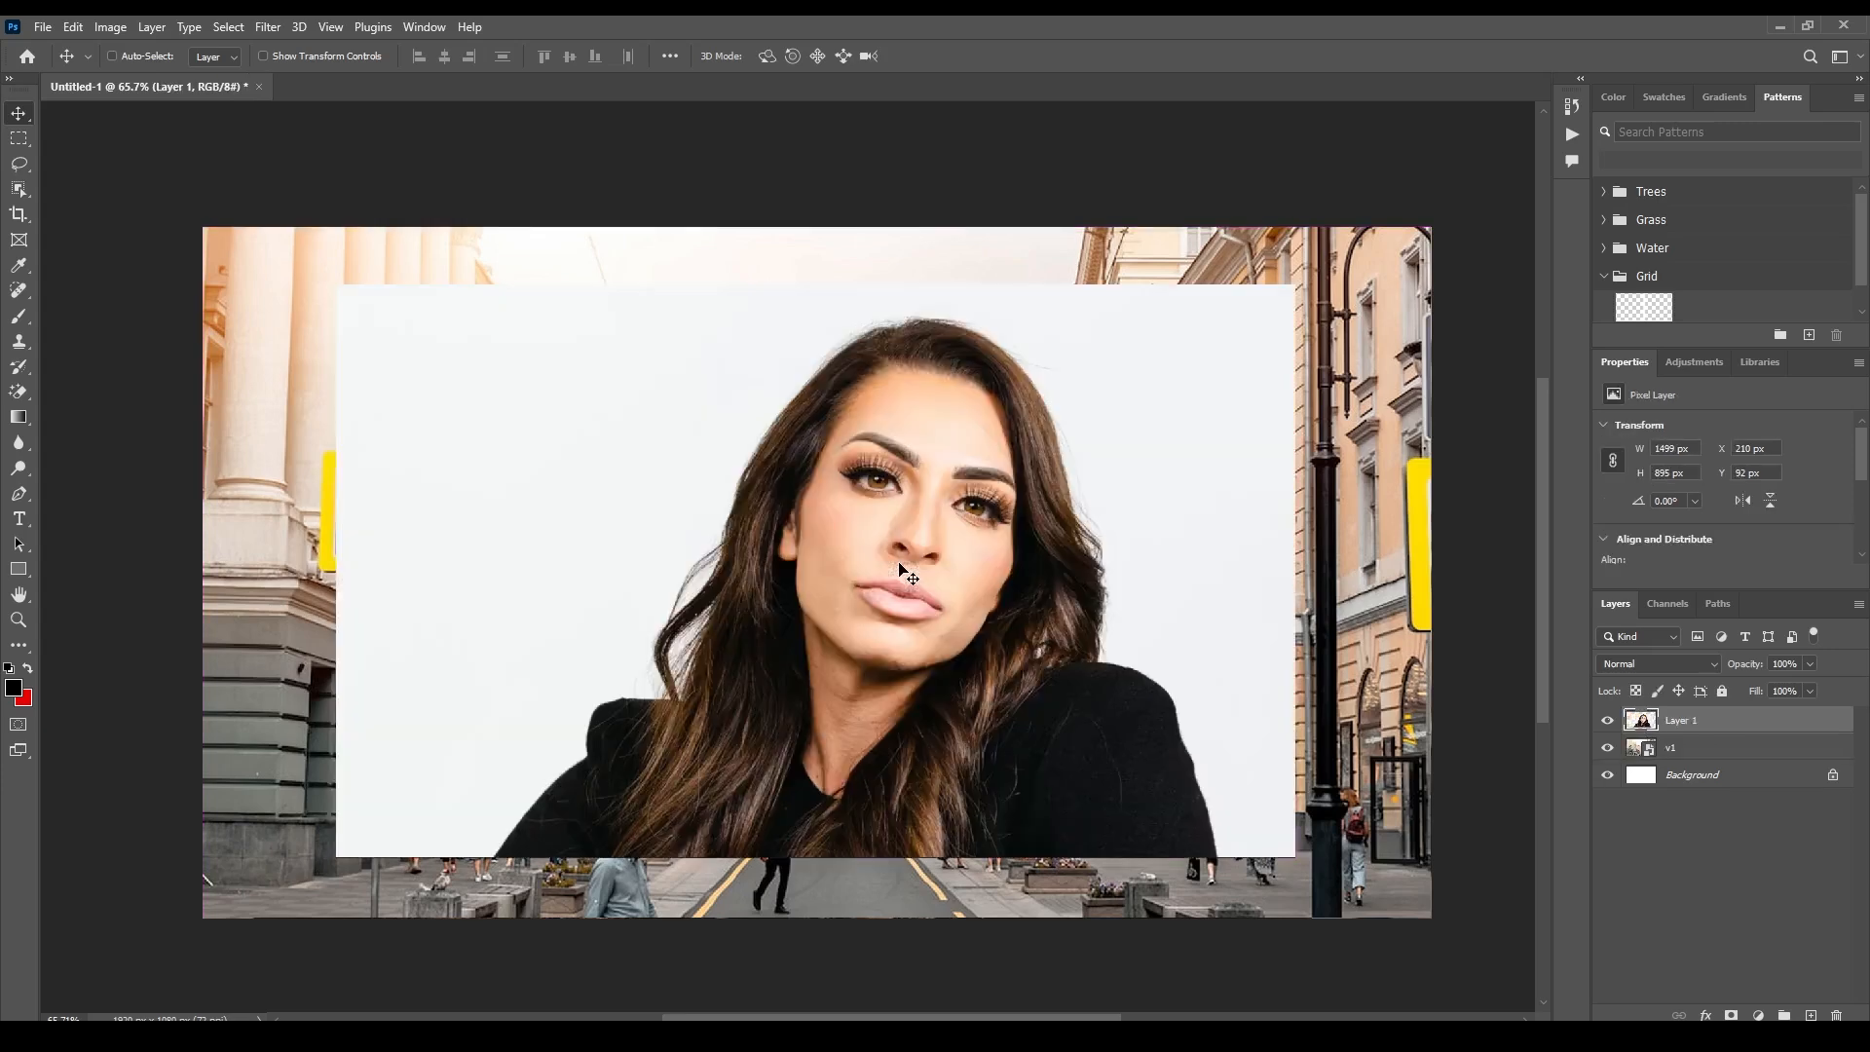
pyautogui.hotkey('ctrl', 't')
pyautogui.moveTo(1292, 308); pyautogui.dragTo(1449, 167)
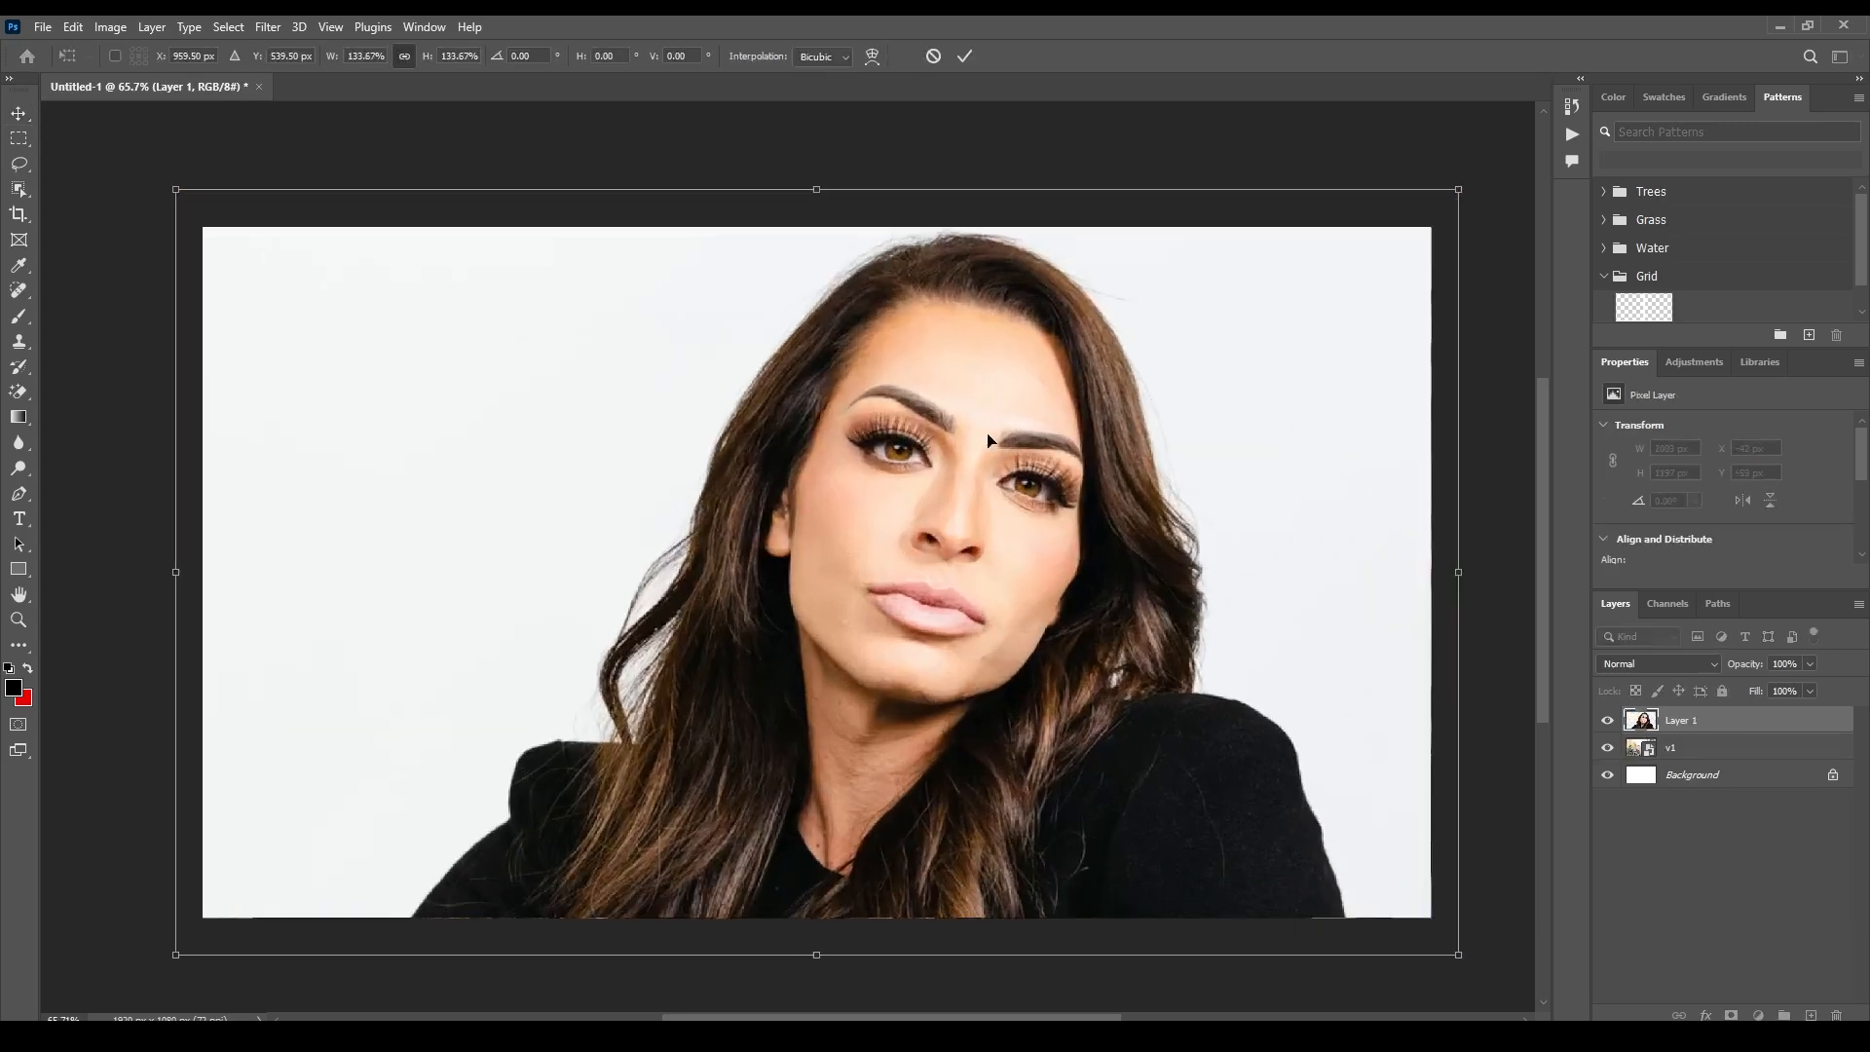
pyautogui.moveTo(1018, 426); pyautogui.dragTo(926, 509)
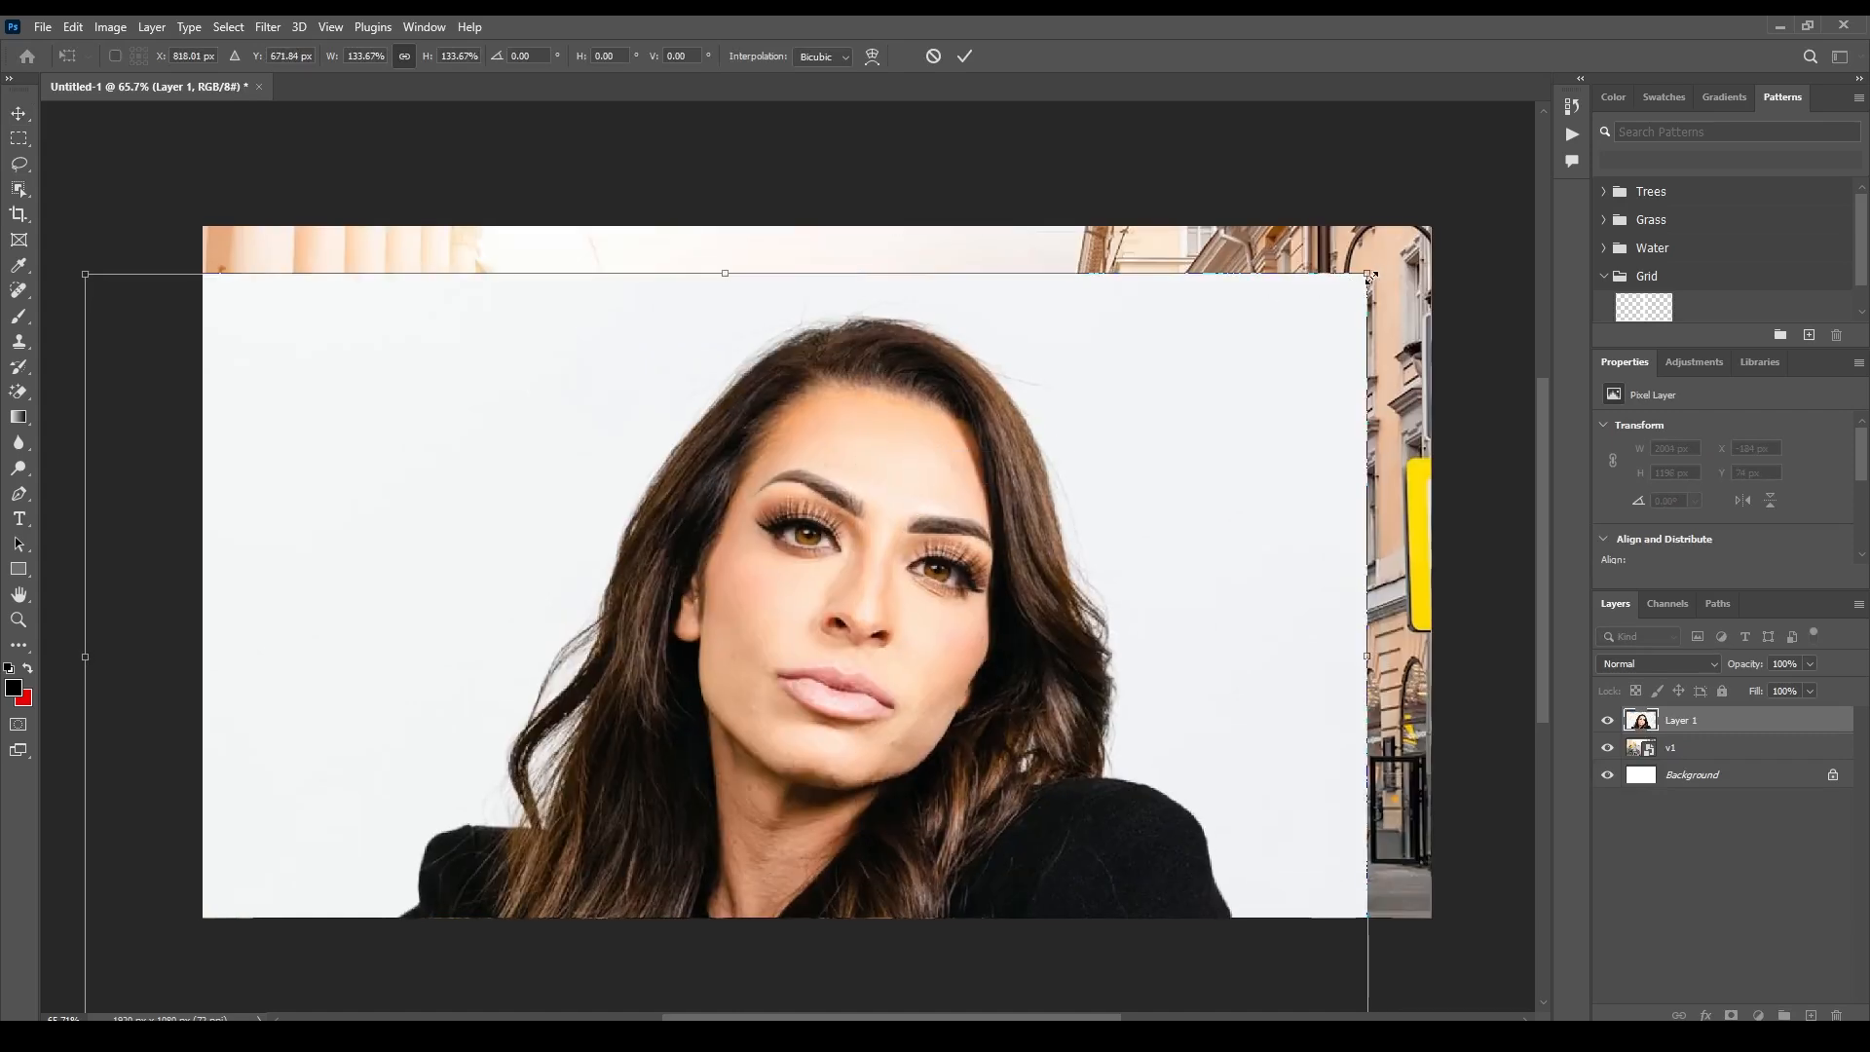
pyautogui.moveTo(1366, 273); pyautogui.dragTo(1431, 227)
pyautogui.moveTo(1176, 397); pyautogui.dragTo(1181, 386)
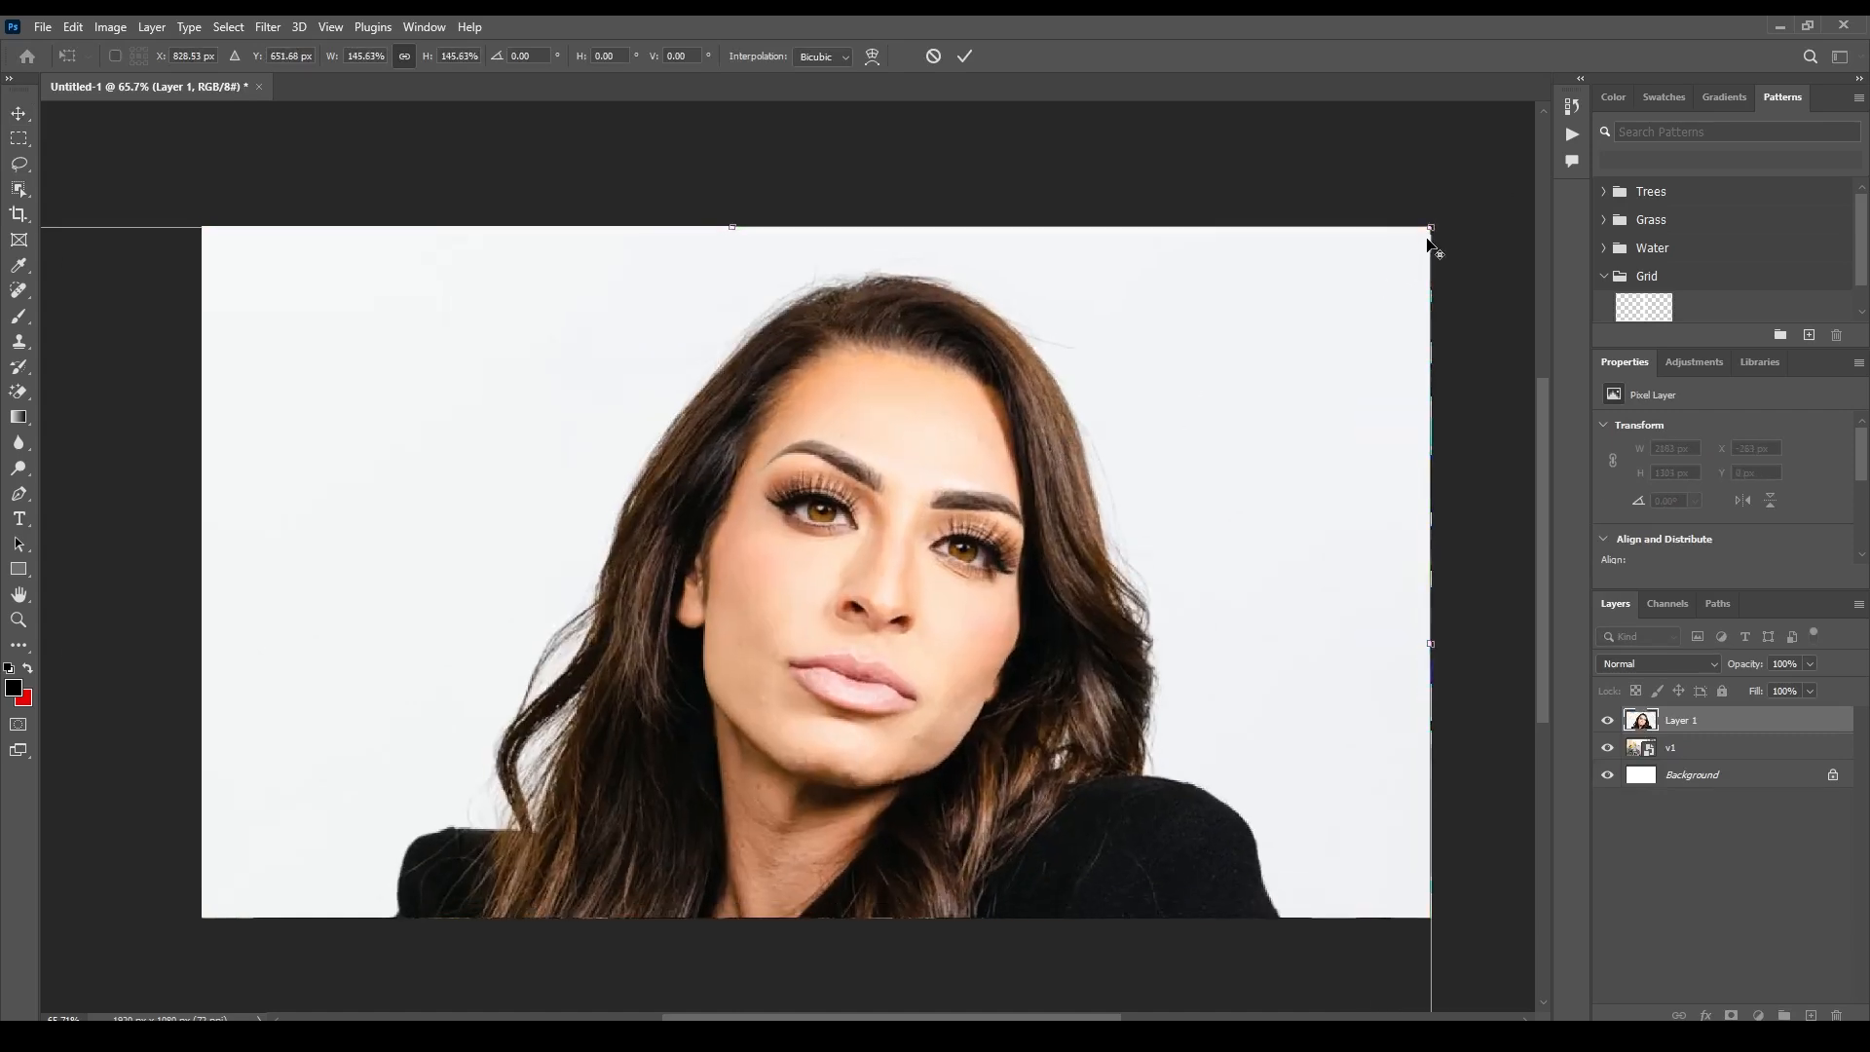
pyautogui.moveTo(1431, 228); pyautogui.dragTo(1436, 223)
pyautogui.click(965, 56)
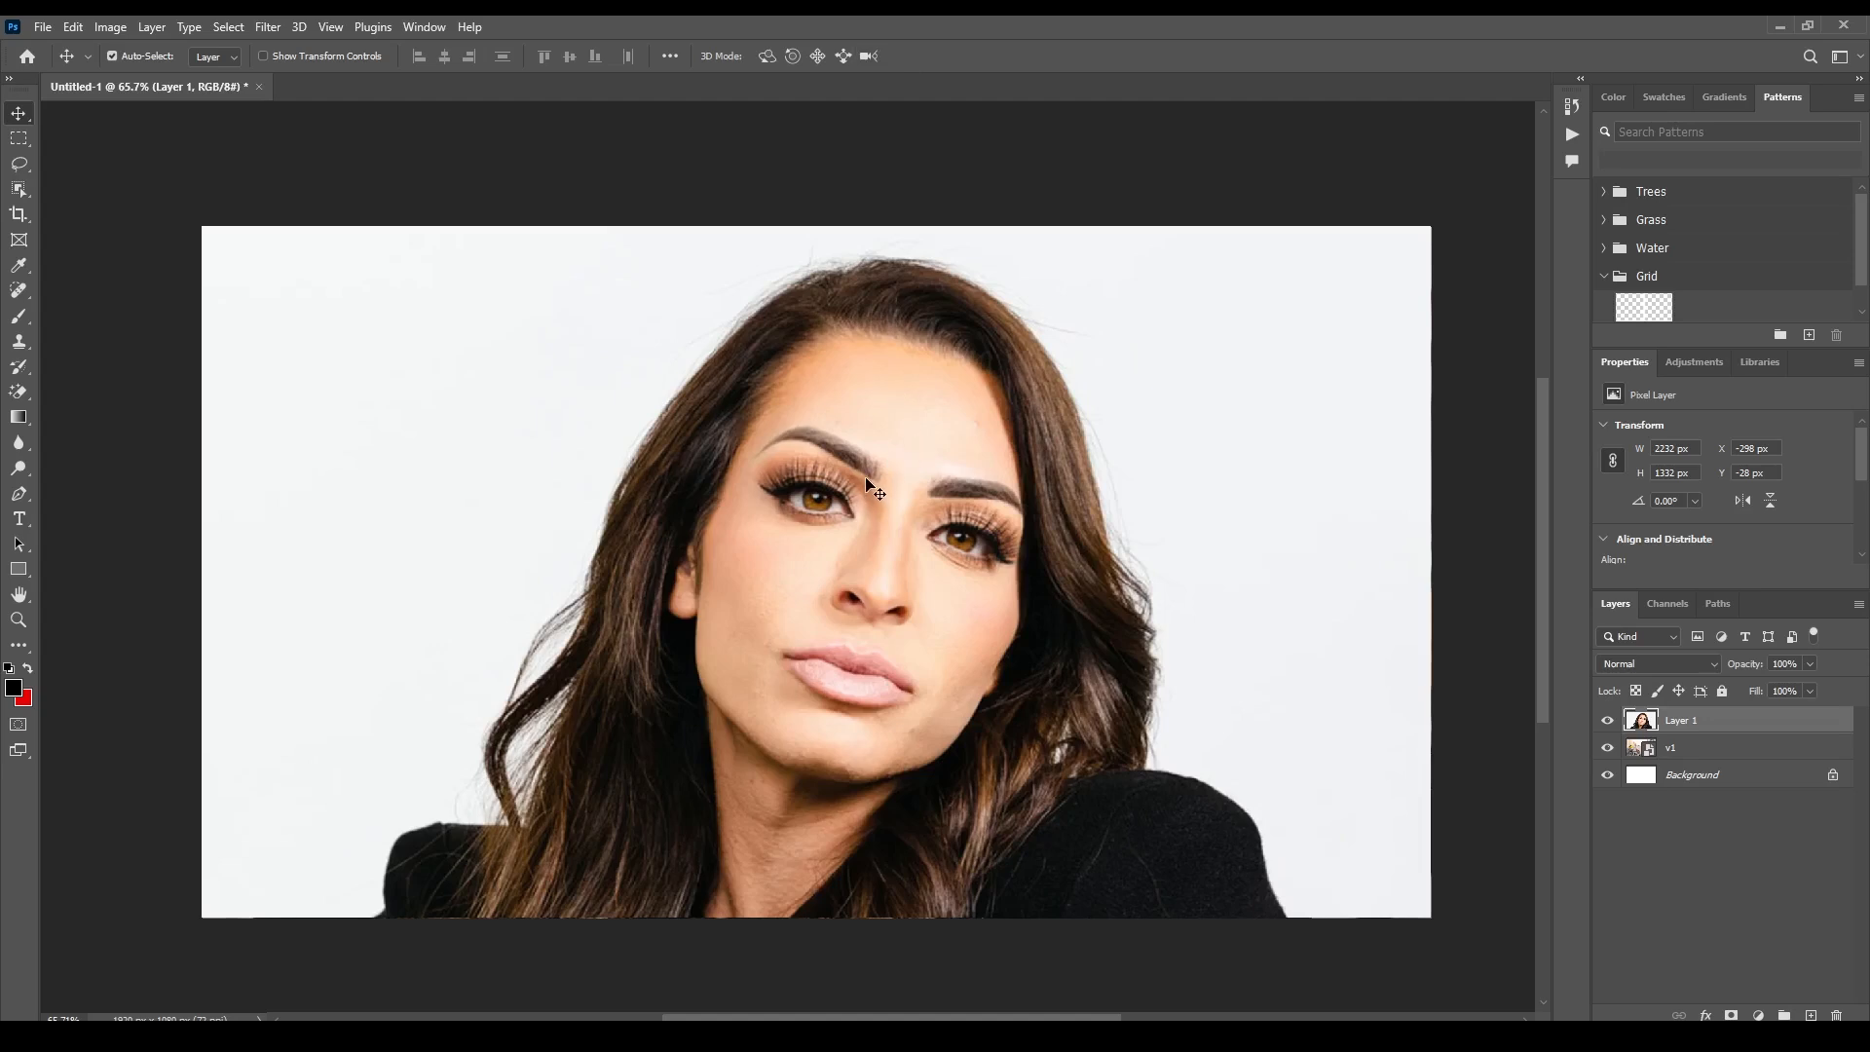
# Select the woman as the subject of the portrait layer and mask out her plain background
pyautogui.click(20, 191)
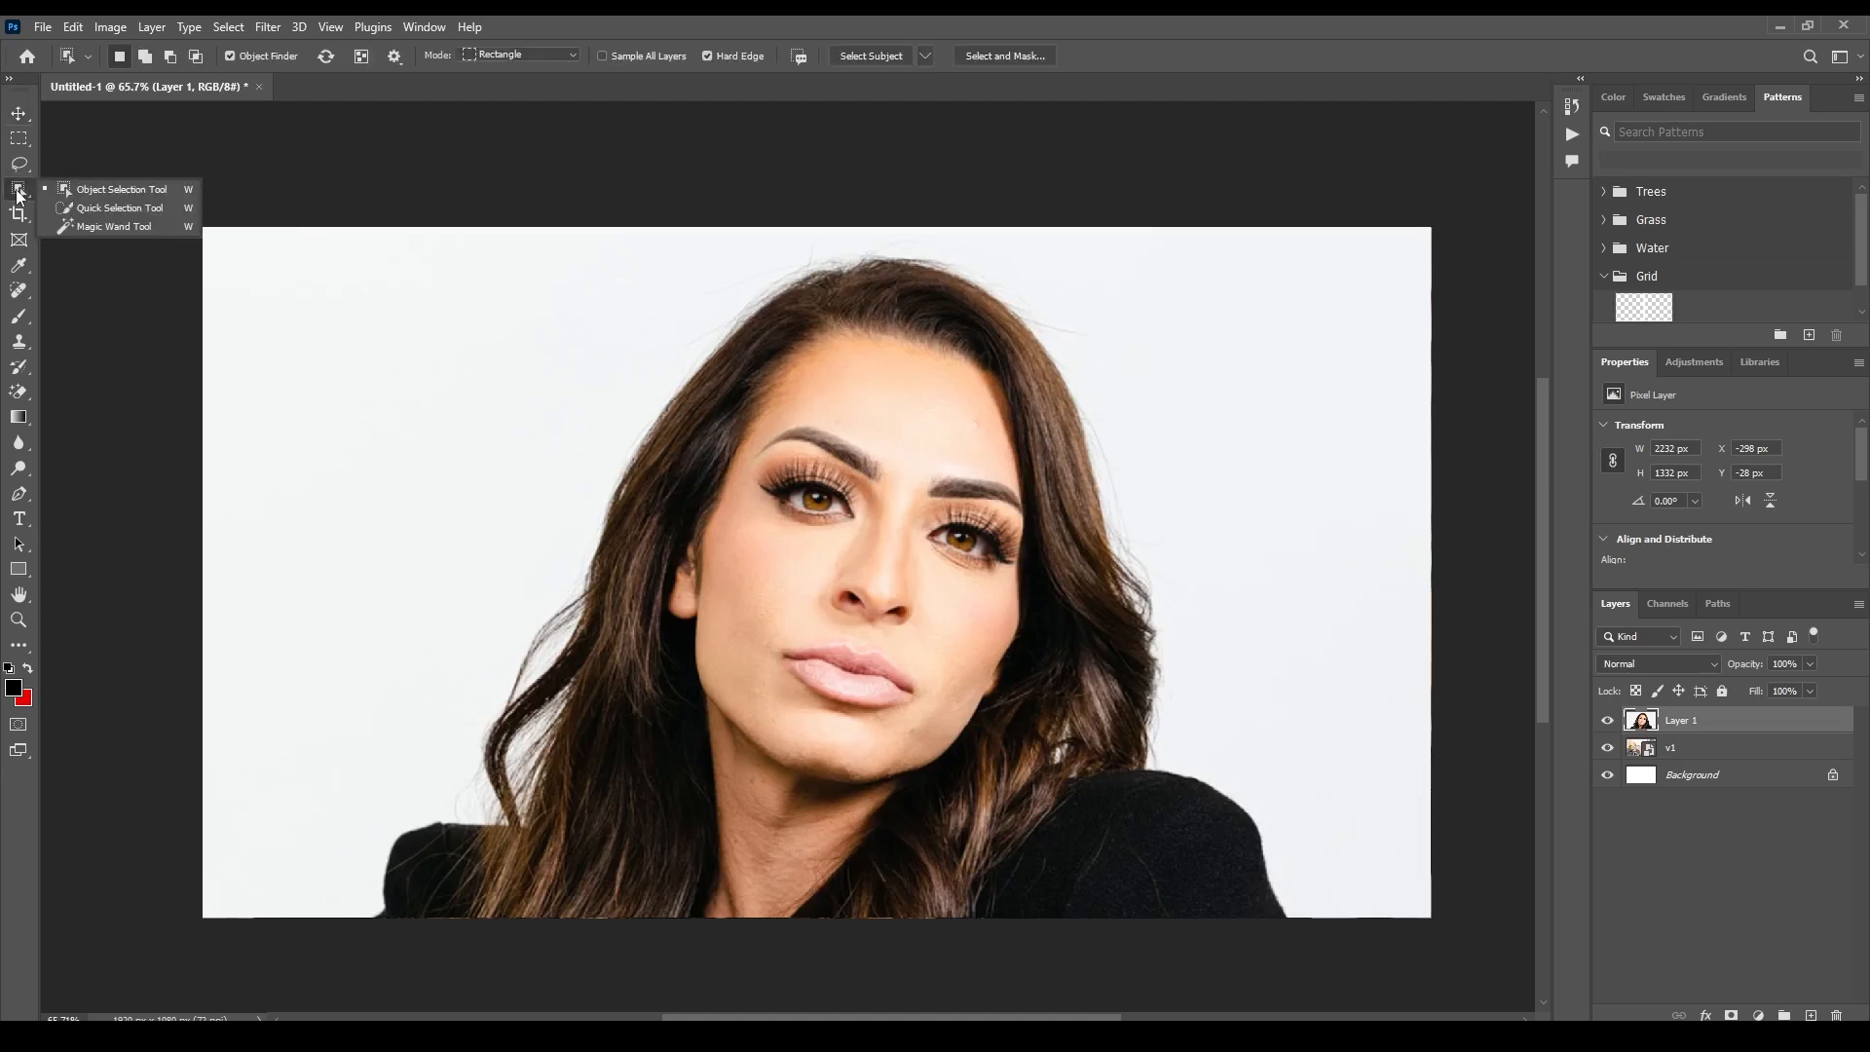
pyautogui.click(117, 195)
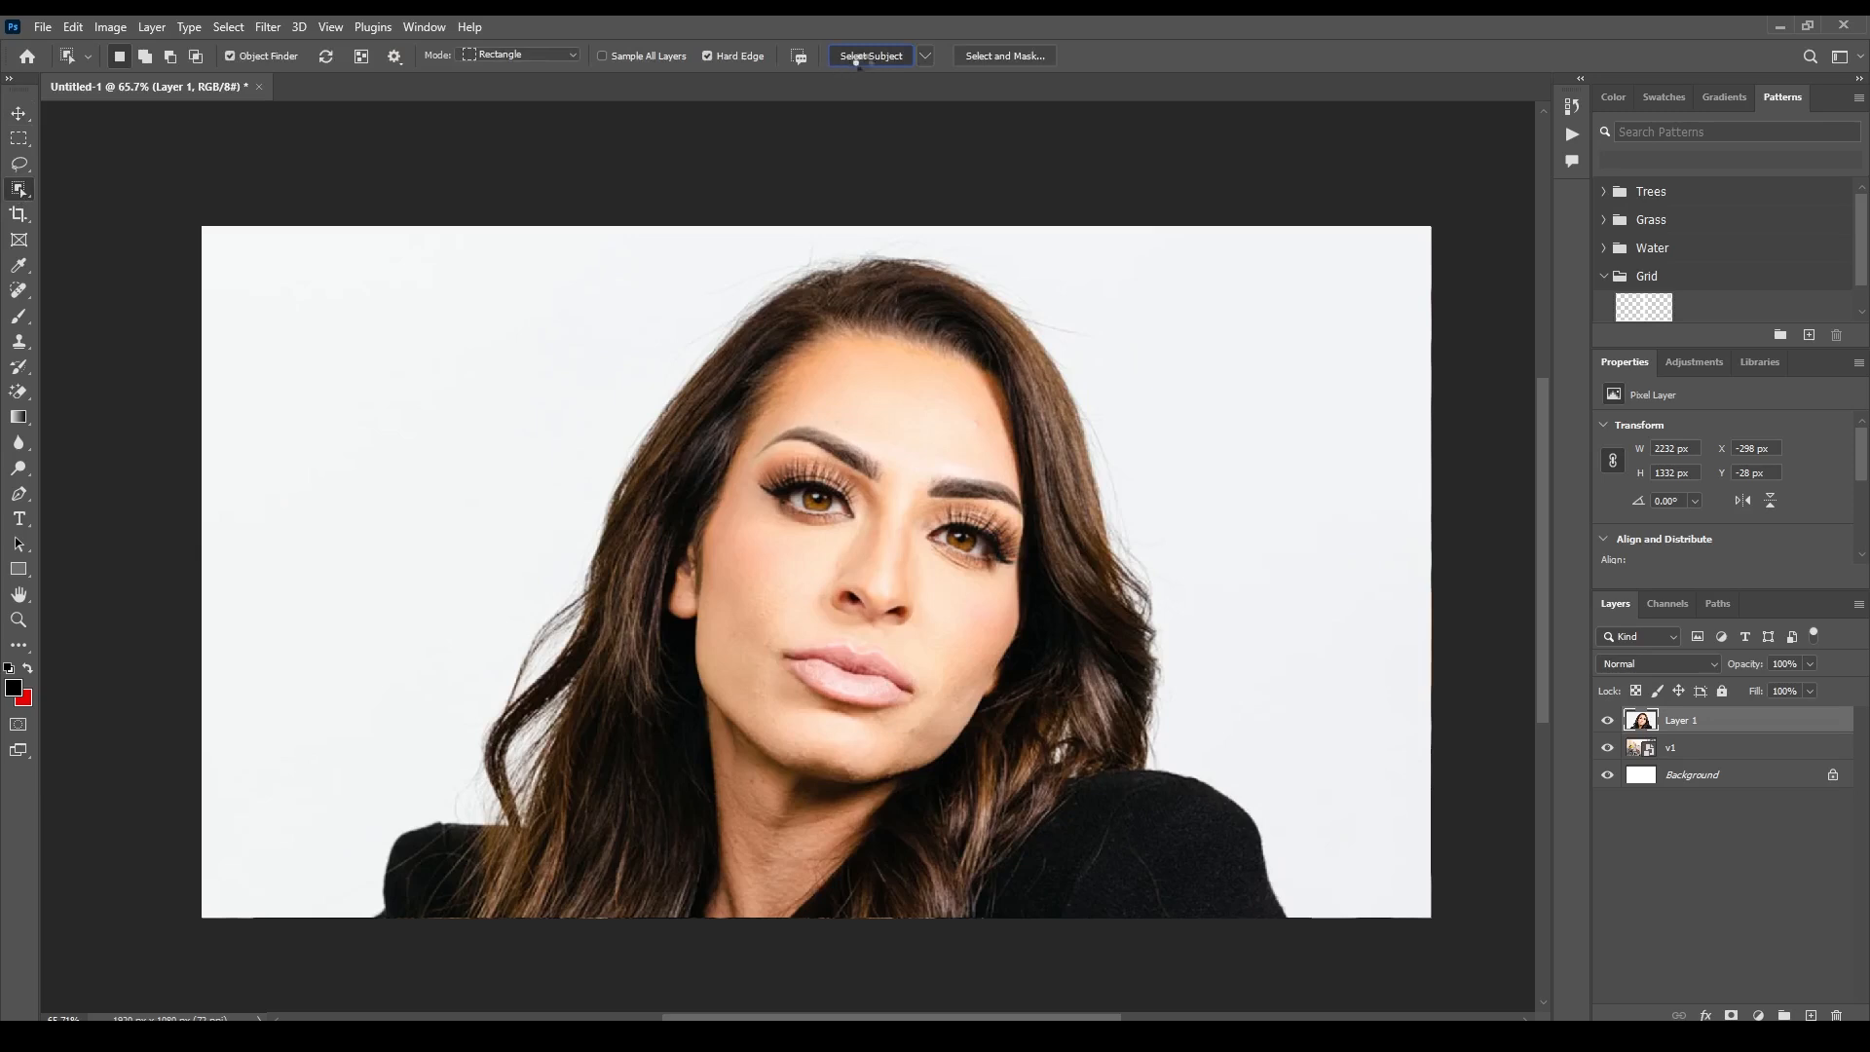
pyautogui.click(857, 58)
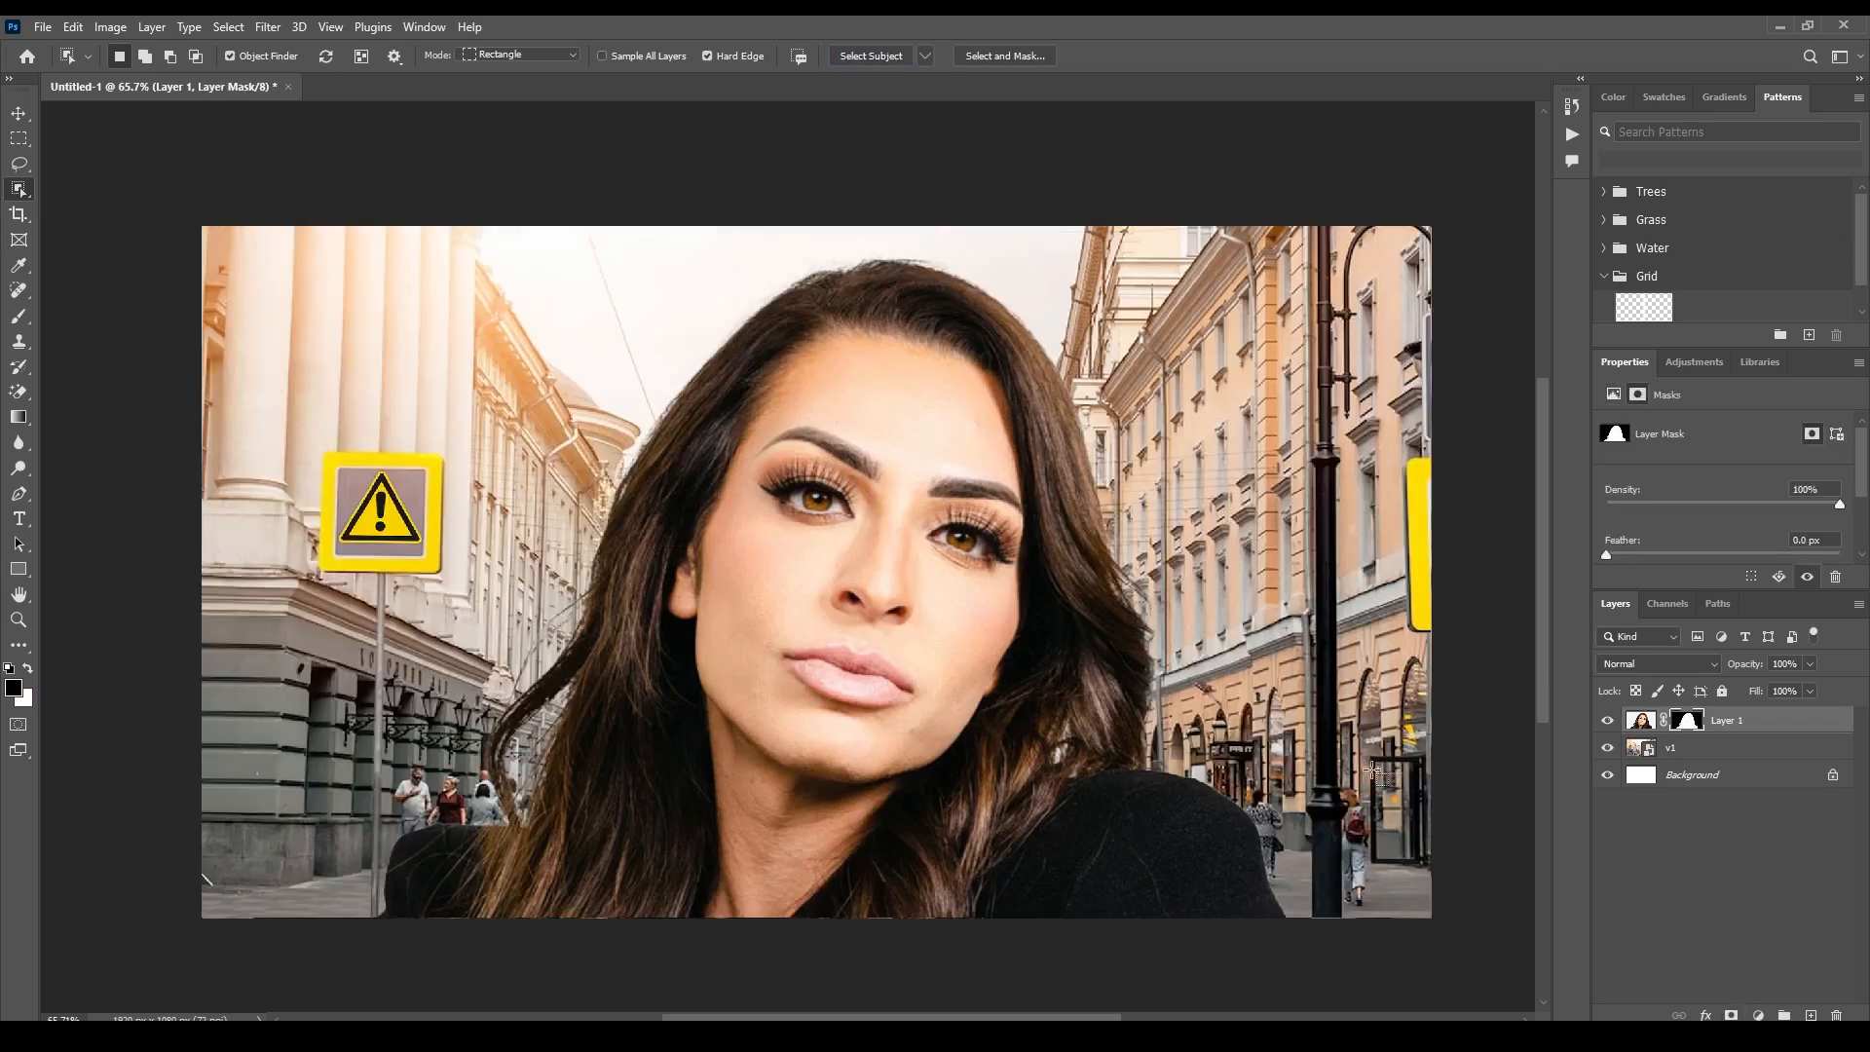
# Apply a Gaussian Blur with a 4.0 pixel radius to the v1 street layer
pyautogui.click(19, 113)
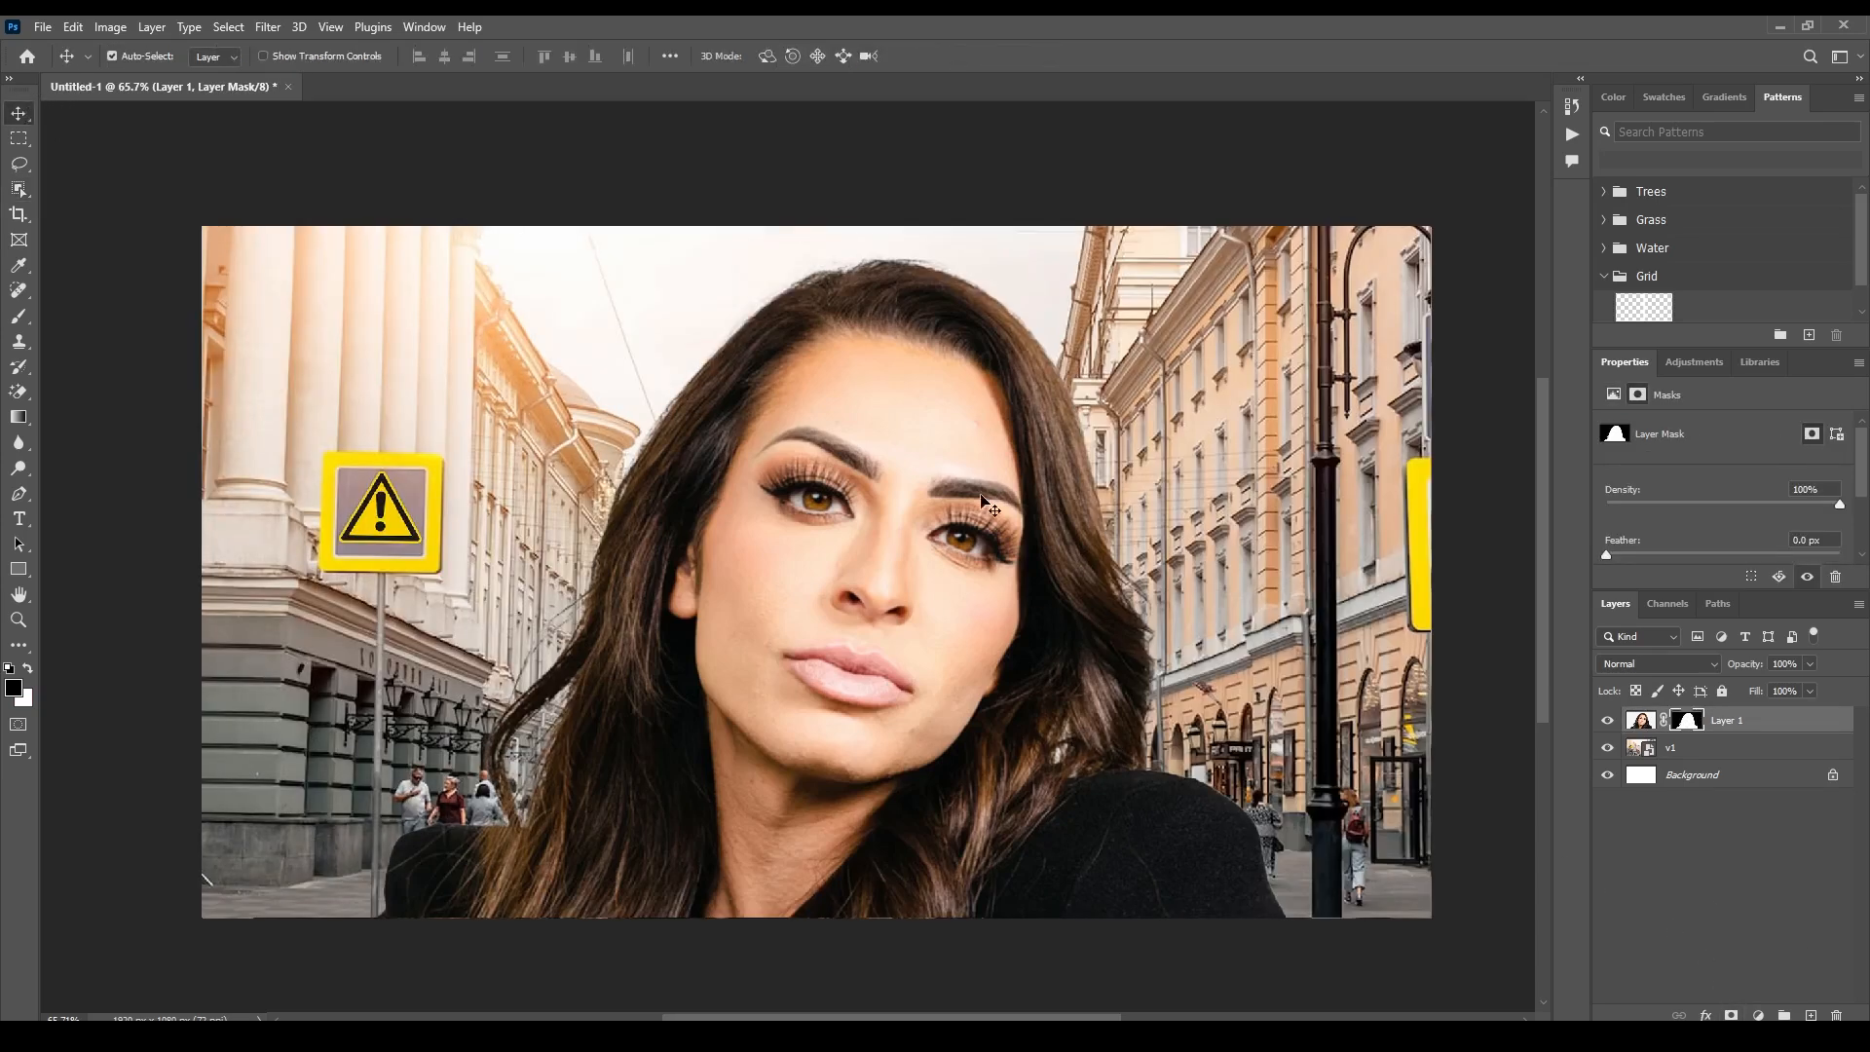
pyautogui.click(521, 355)
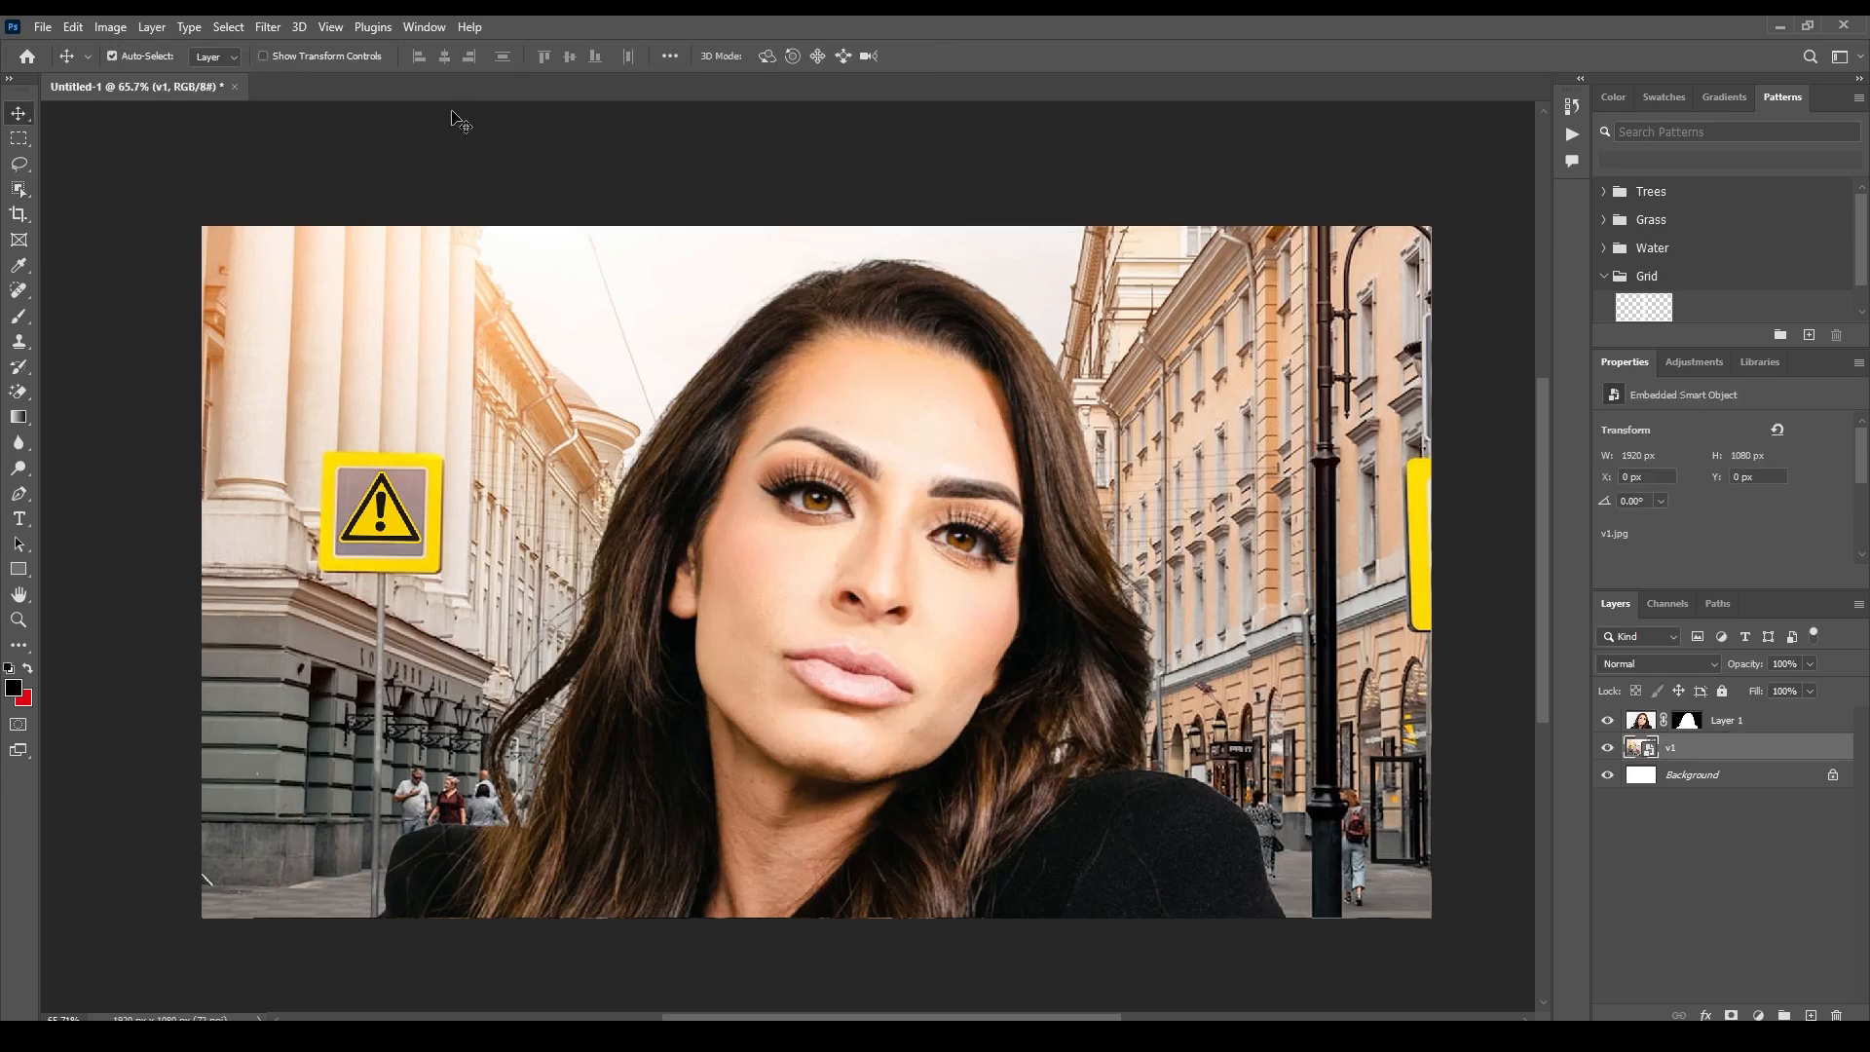
pyautogui.click(261, 27)
pyautogui.moveTo(341, 280)
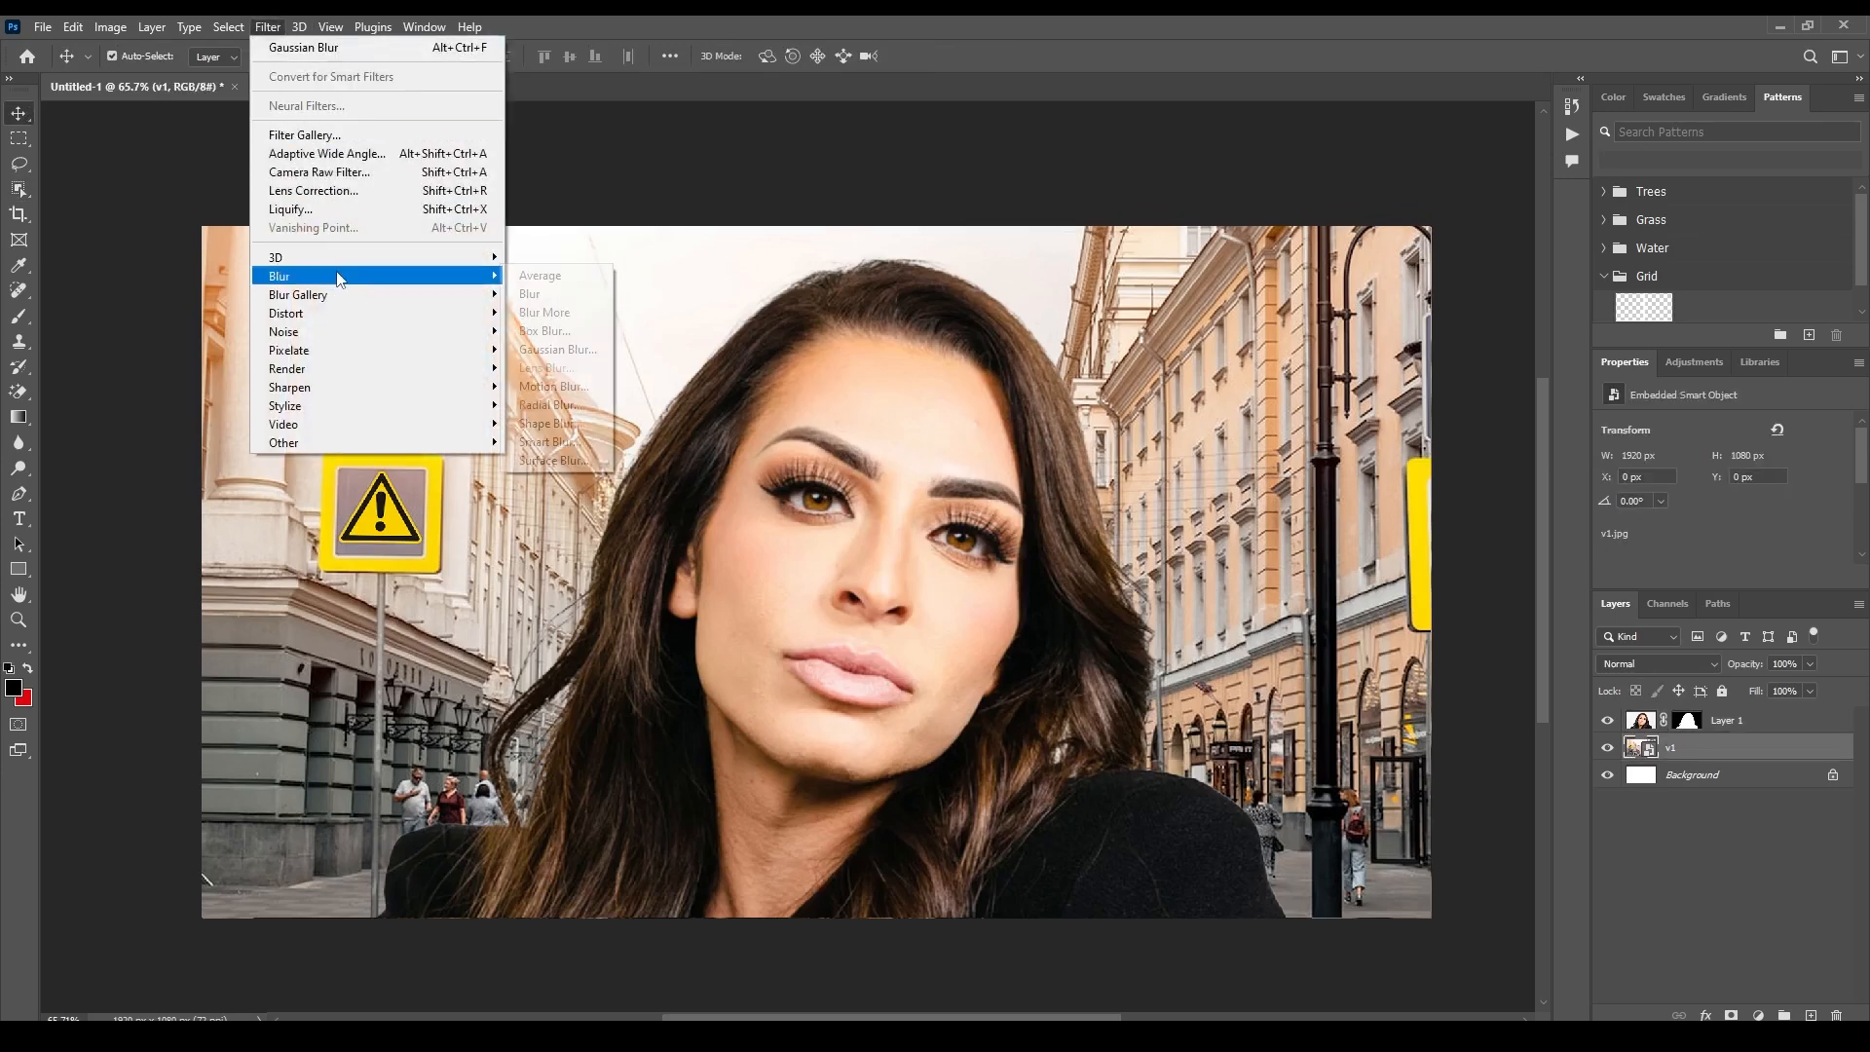
pyautogui.click(557, 349)
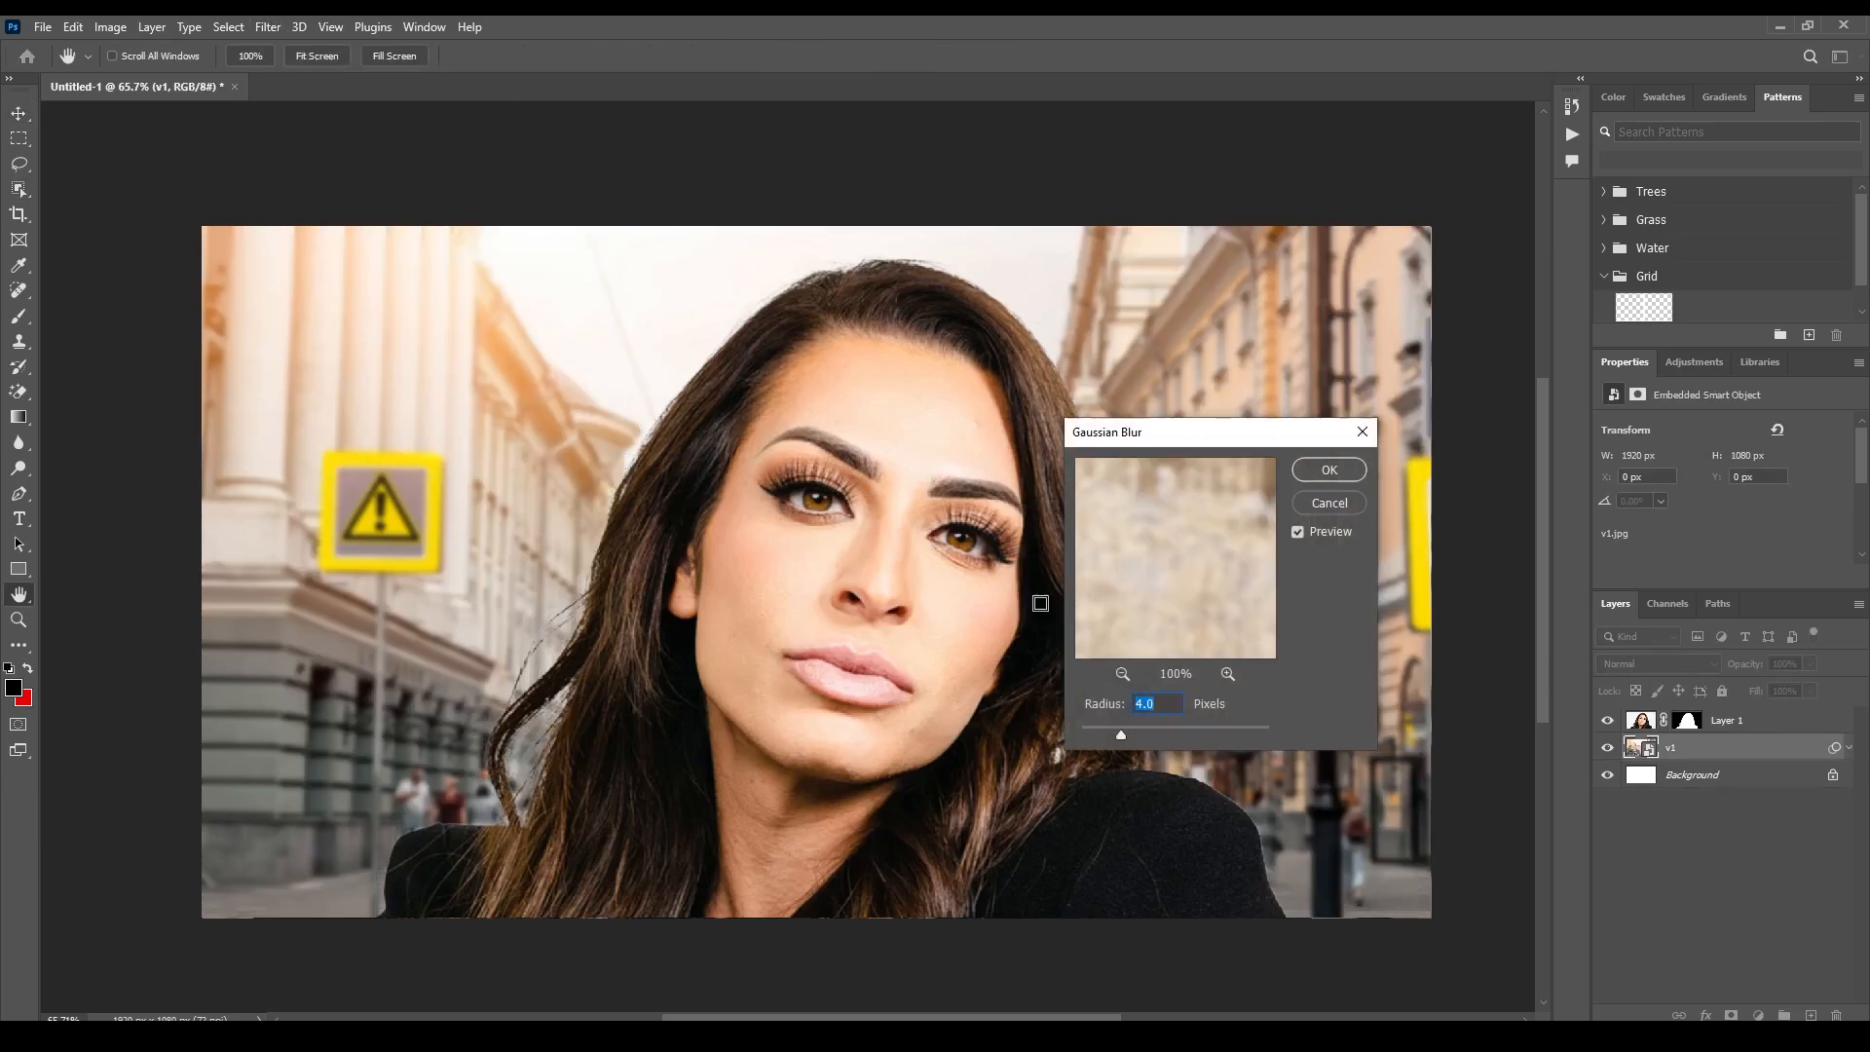
pyautogui.moveTo(1123, 742); pyautogui.dragTo(1124, 740)
pyautogui.click(1353, 470)
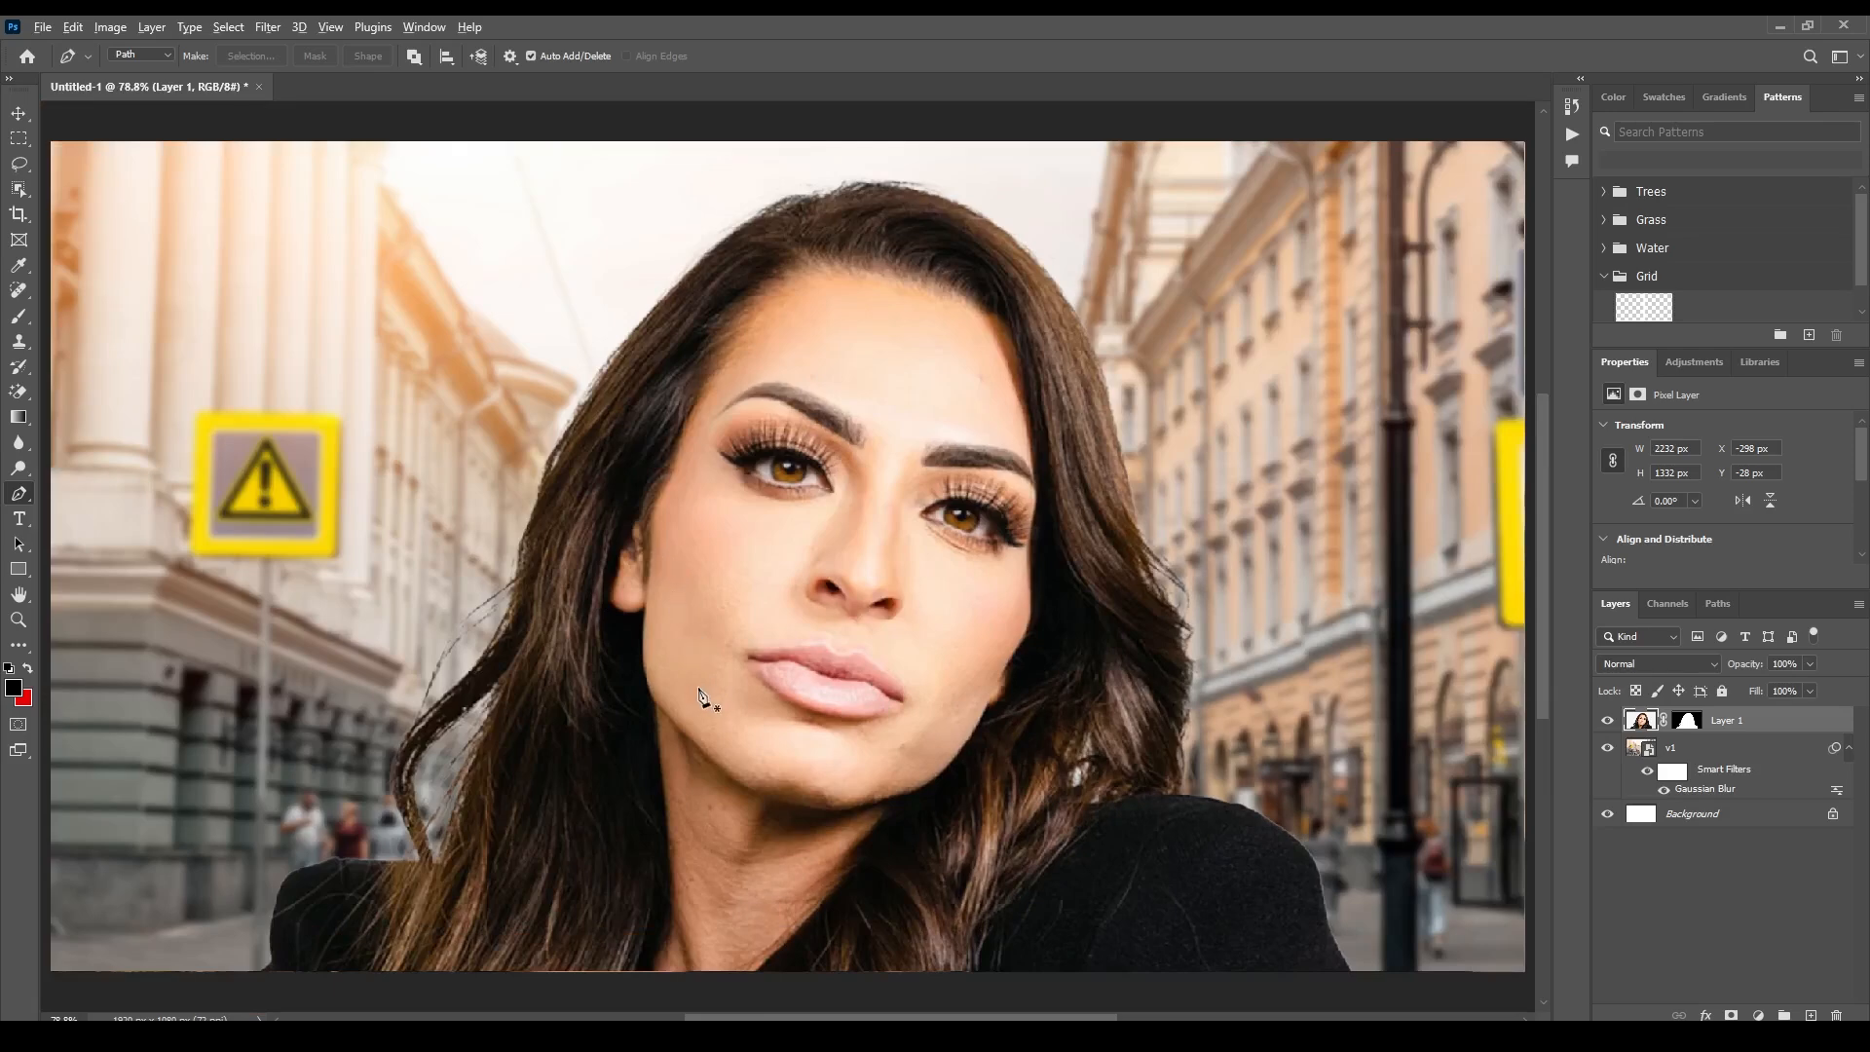
# Start a Pen tool path on the portrait layer below the visible earlobe and curve it down along the jawline
pyautogui.scroll(5, 706, 693)
pyautogui.scroll(1, 604, 573)
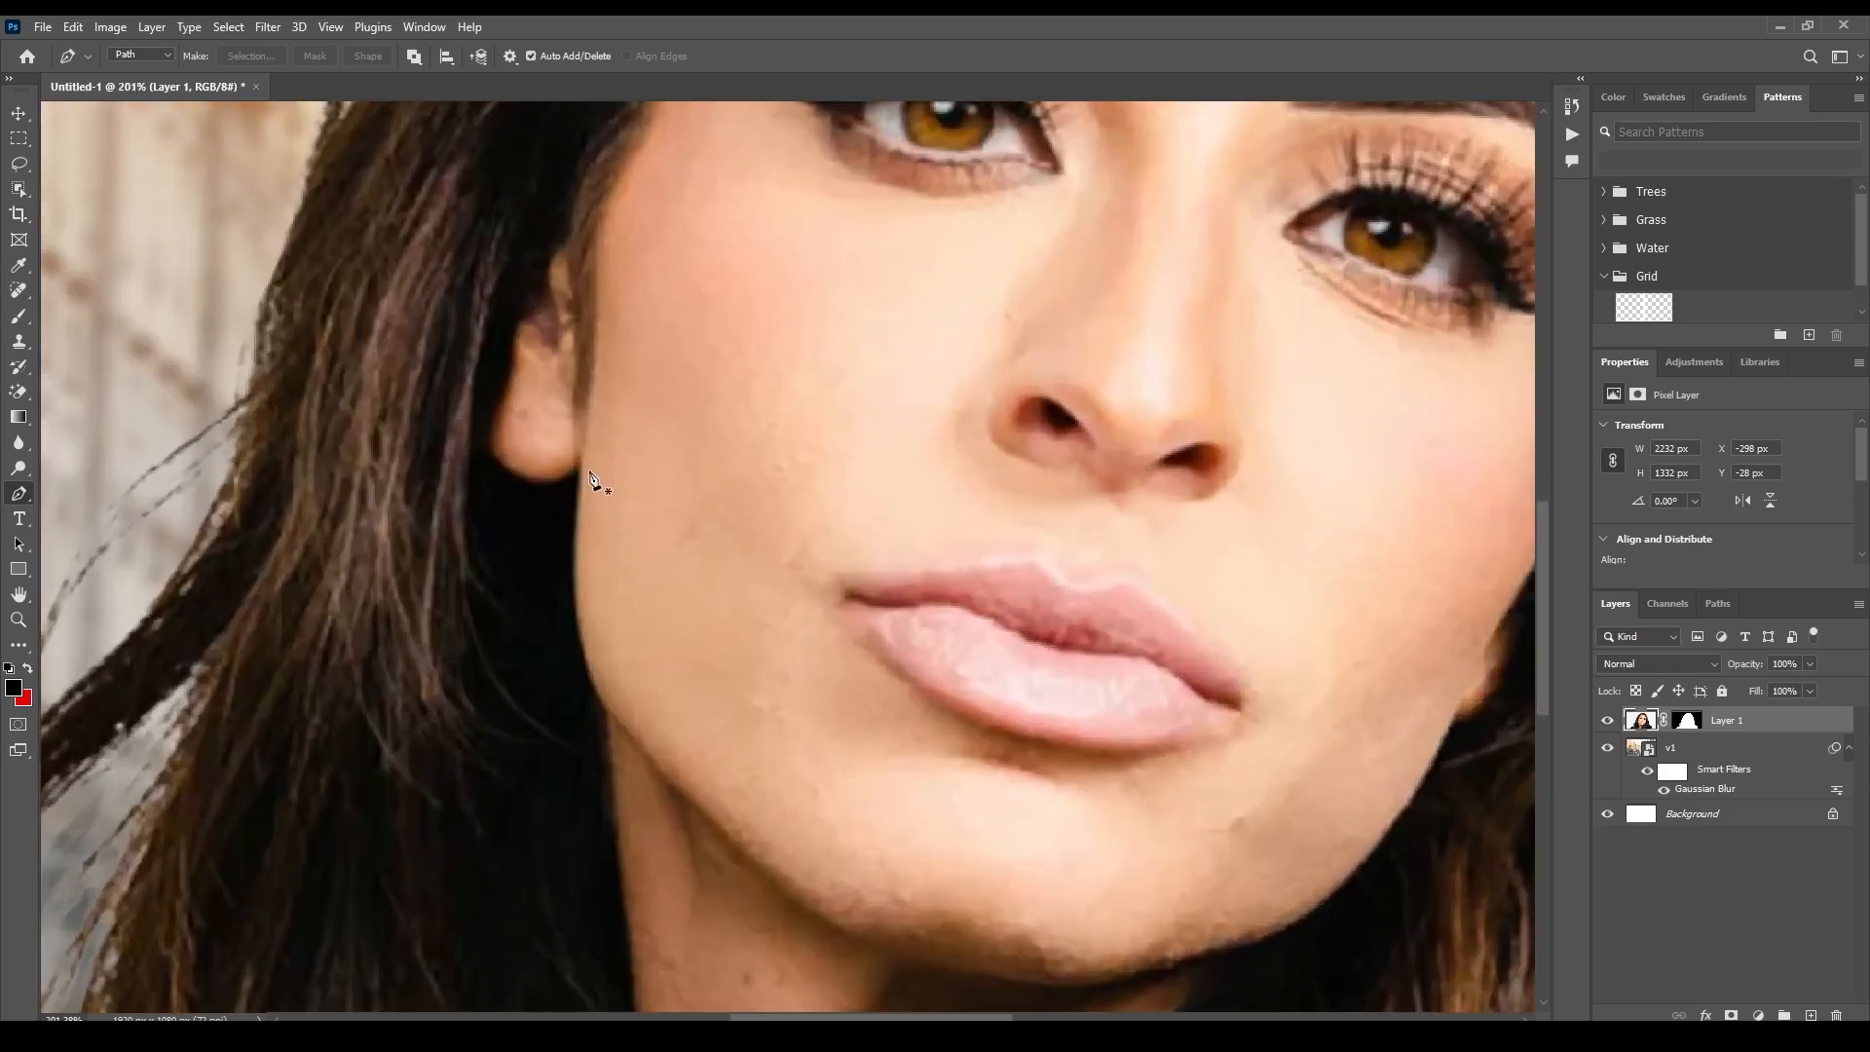
pyautogui.click(583, 465)
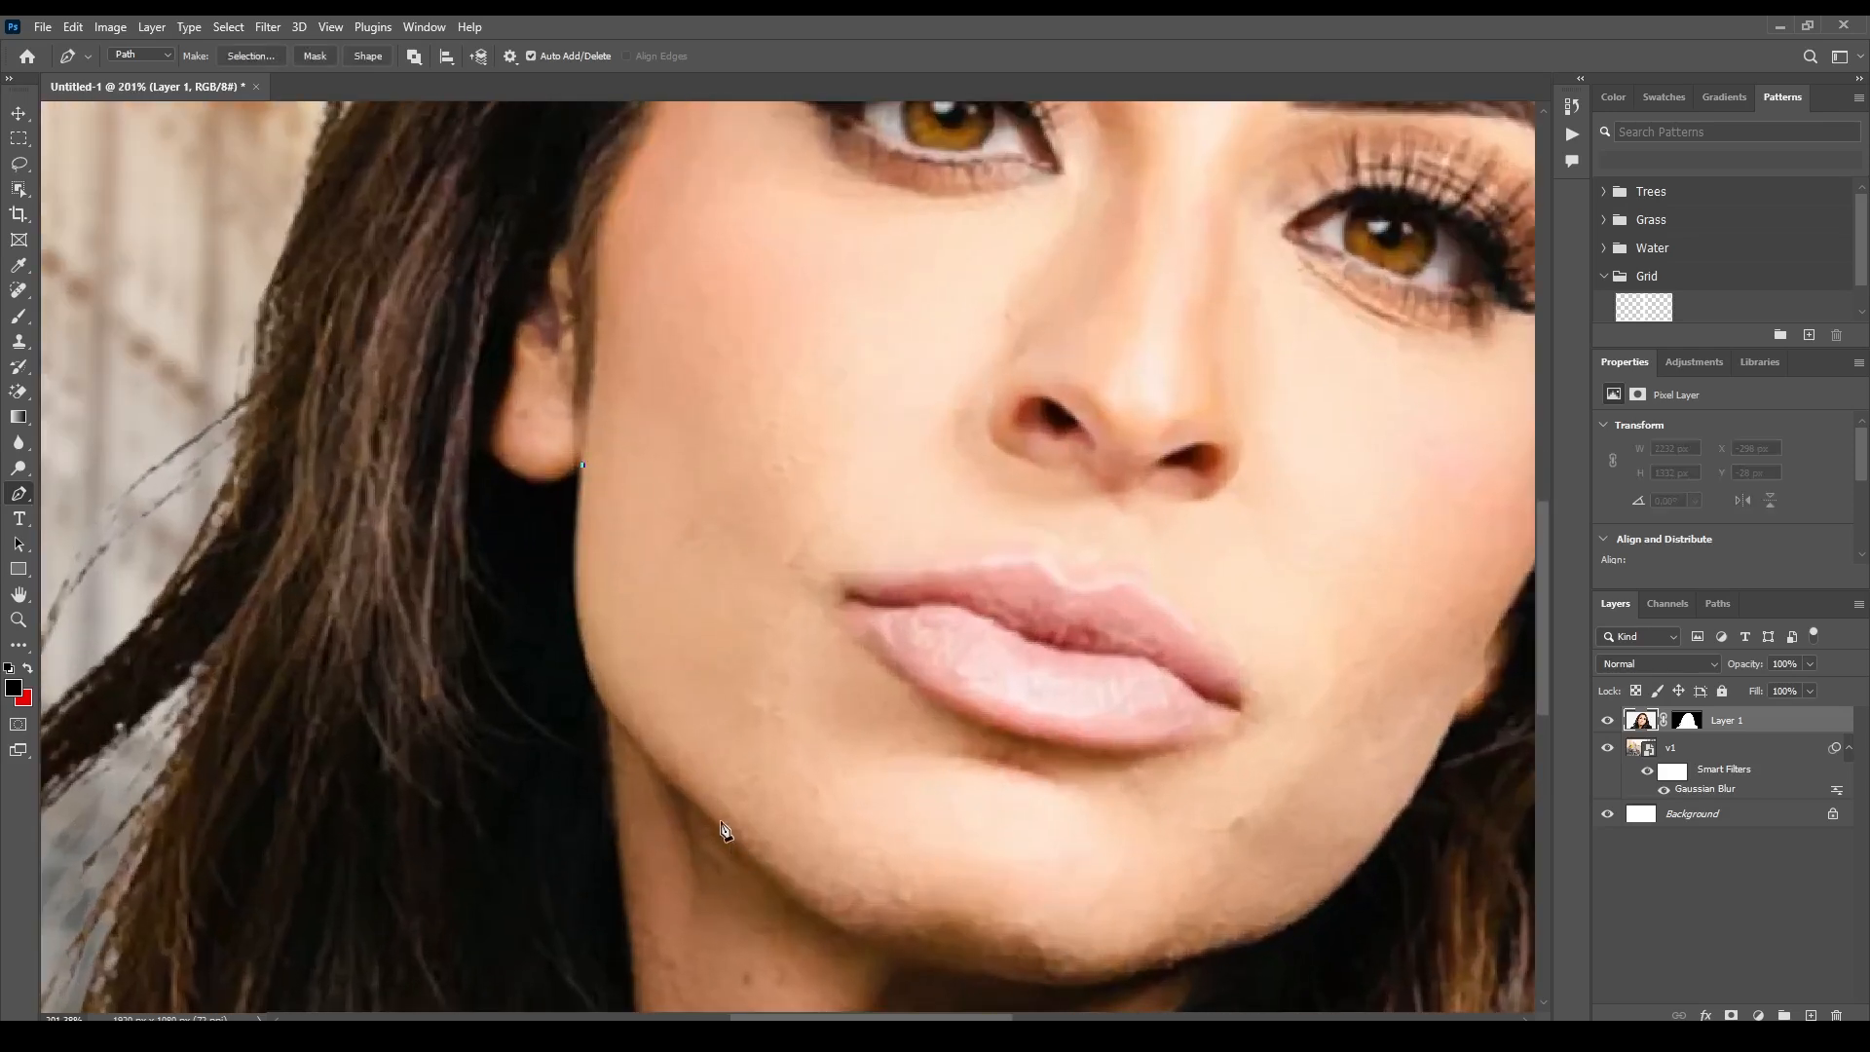
pyautogui.moveTo(718, 820); pyautogui.dragTo(896, 945)
pyautogui.hotkey('ctrl', 'z')
pyautogui.moveTo(654, 762); pyautogui.dragTo(768, 856)
pyautogui.scroll(-3, 852, 793)
pyautogui.scroll(2, 940, 896)
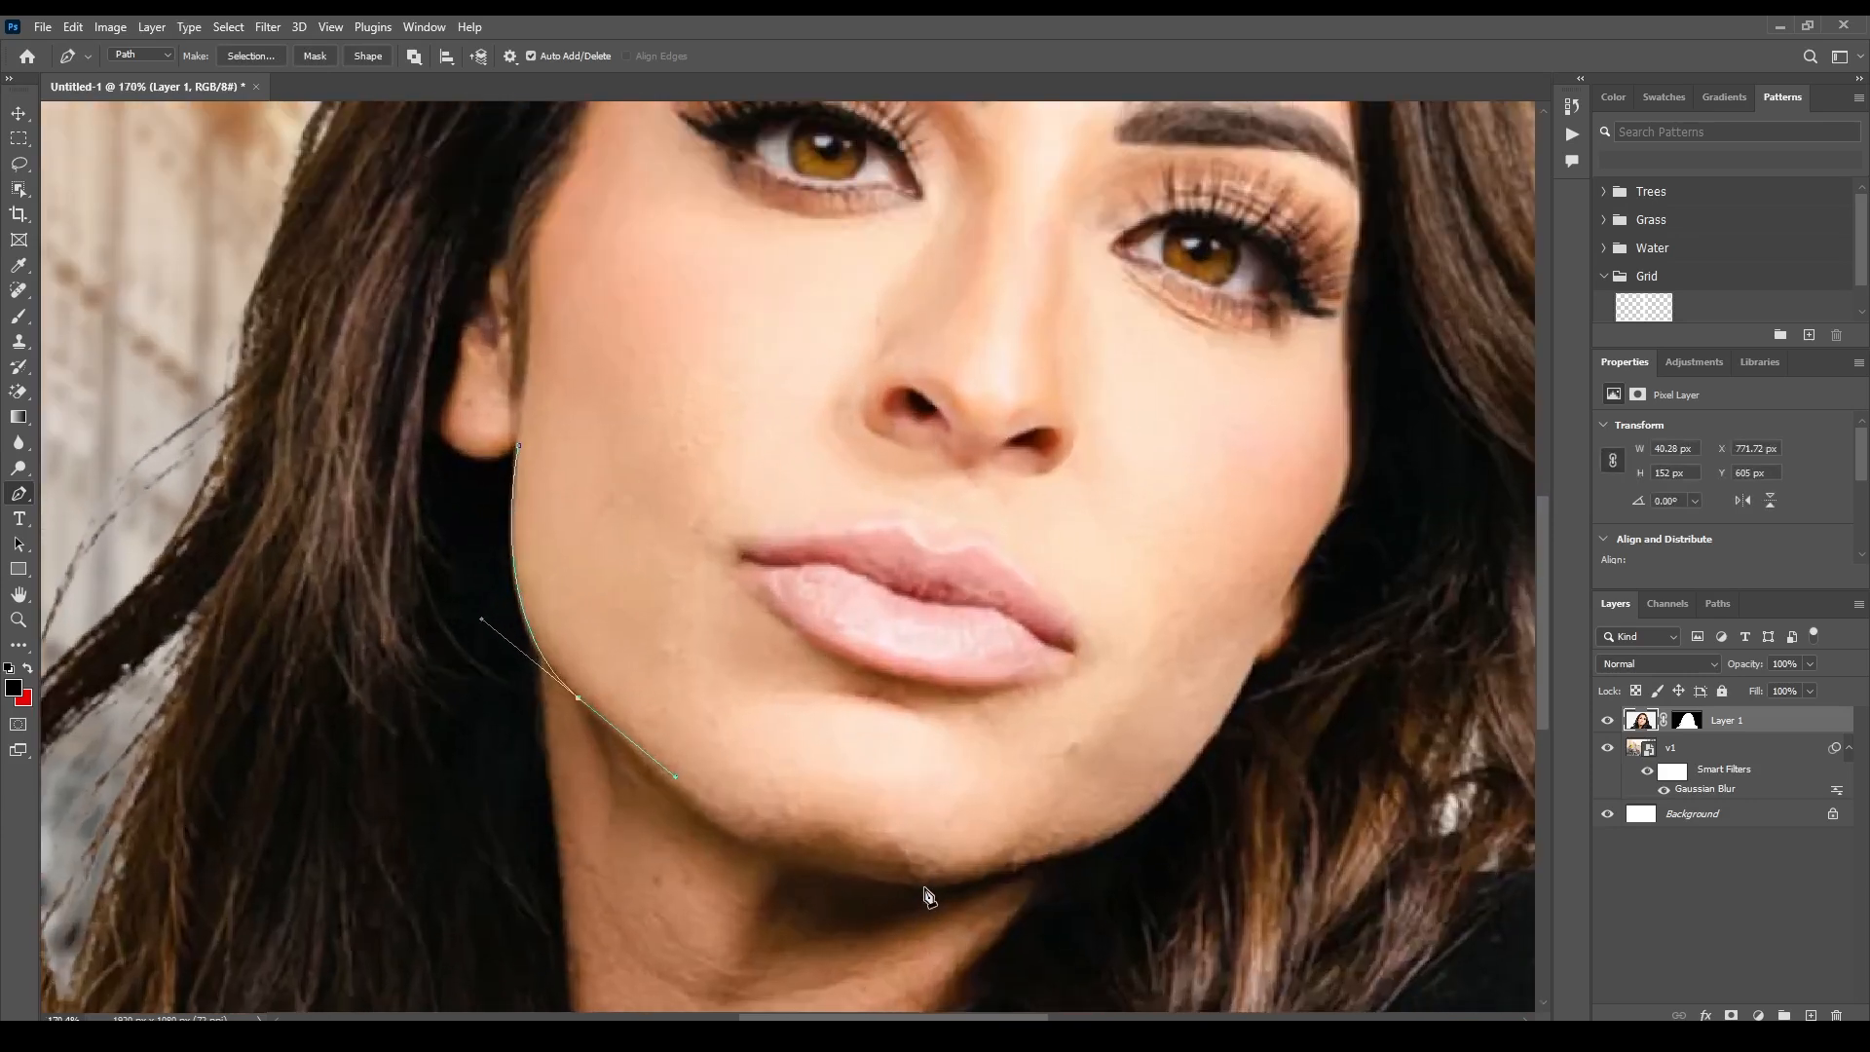
pyautogui.moveTo(936, 885); pyautogui.dragTo(1091, 887)
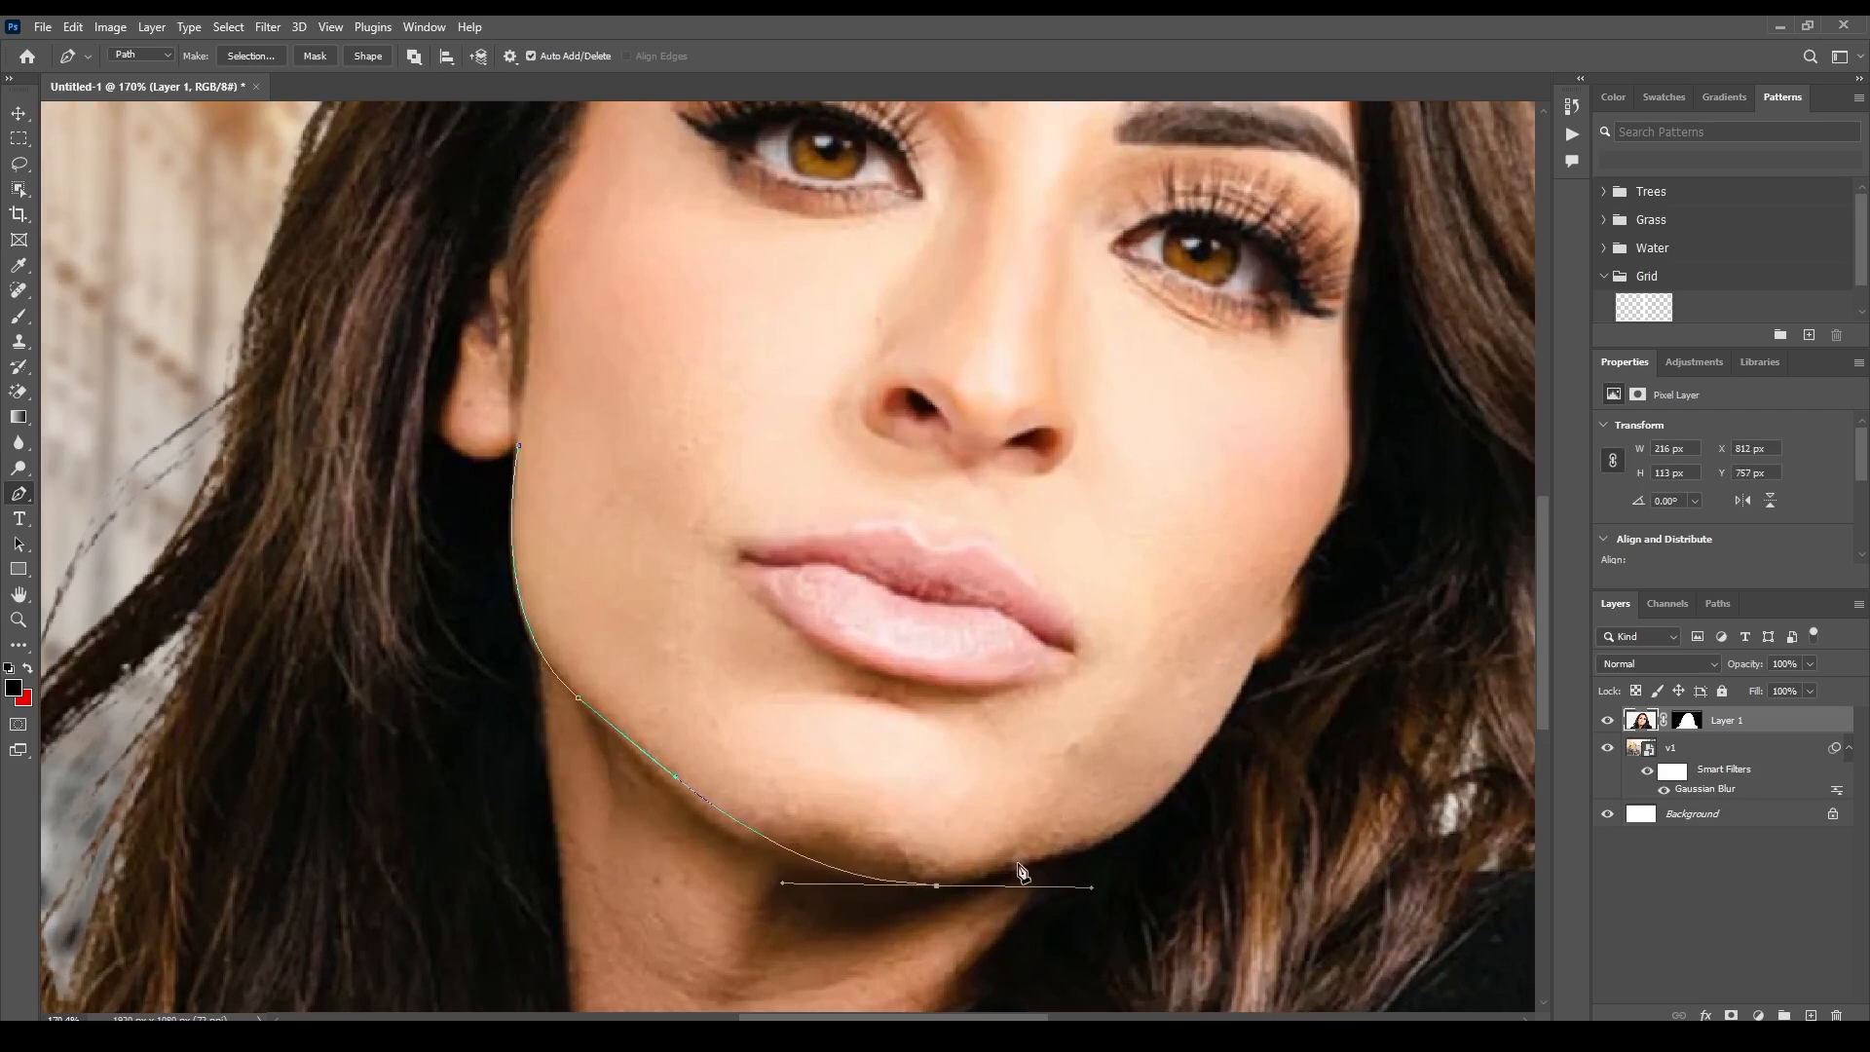
pyautogui.click(1110, 838)
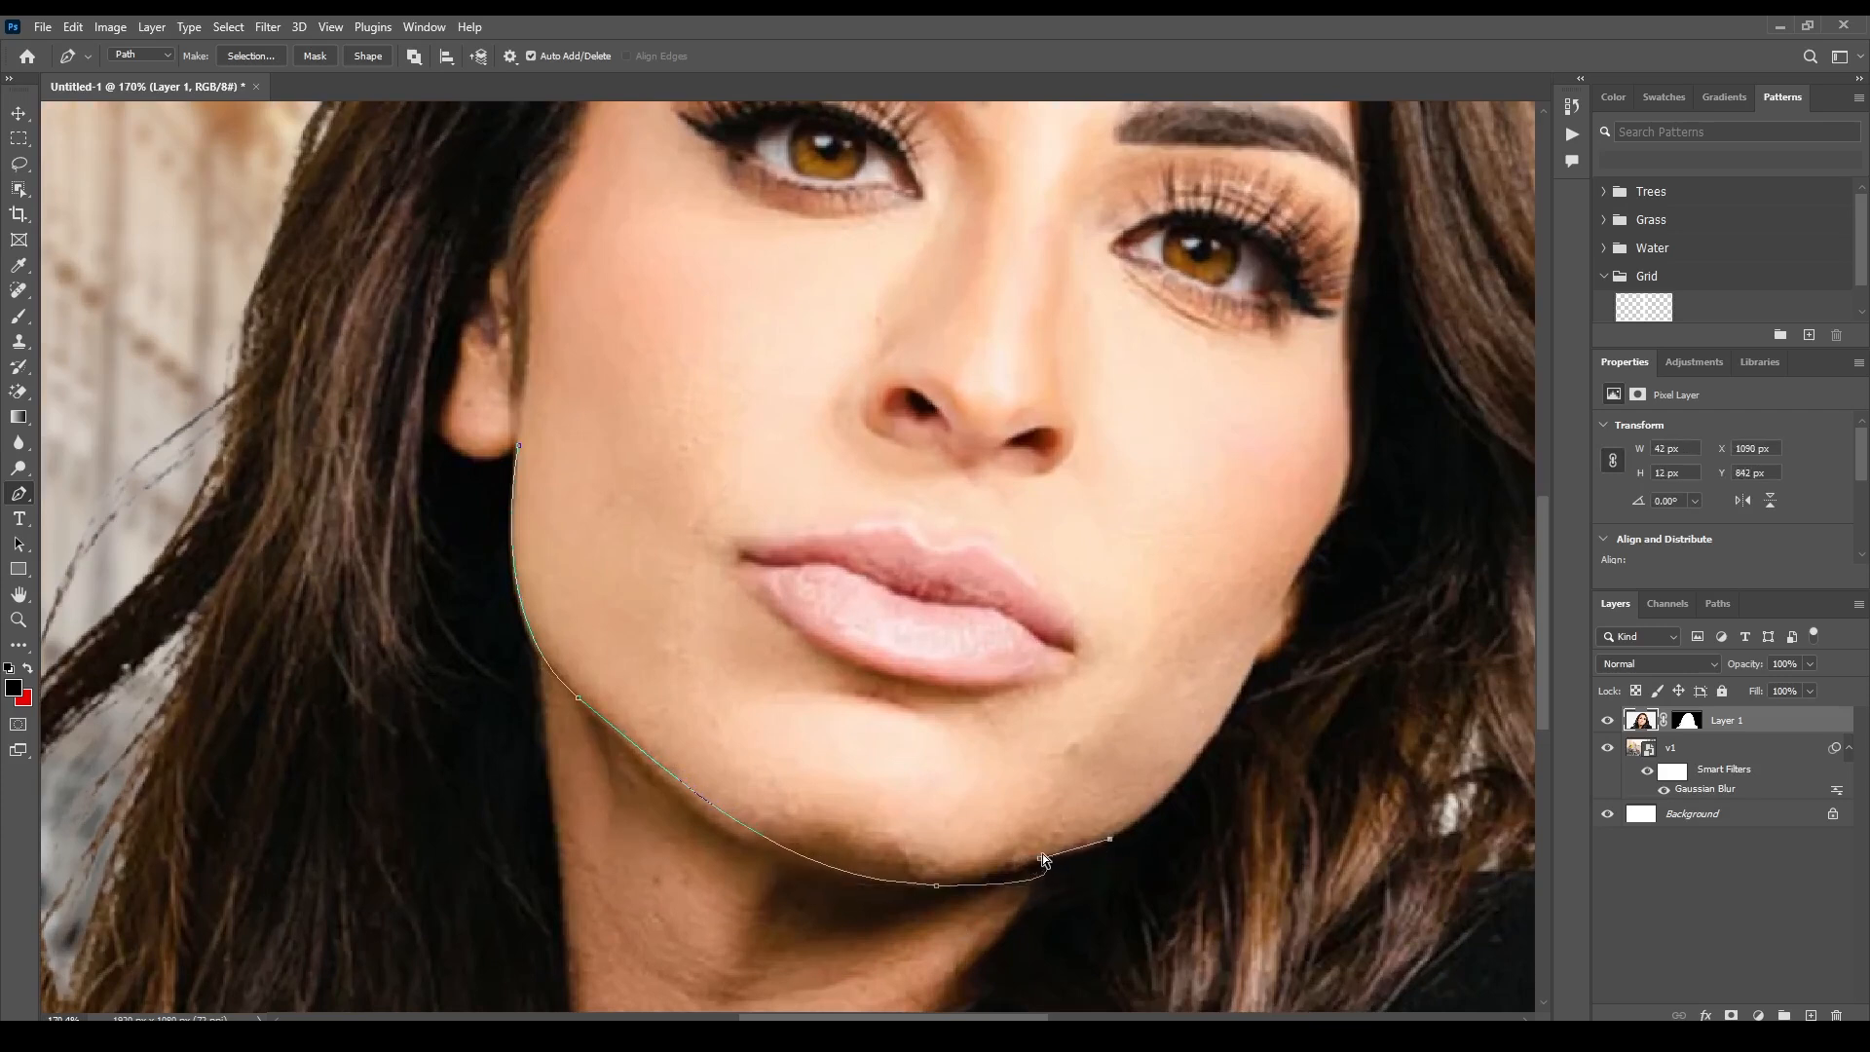
pyautogui.hotkey('ctrl', 'z')
pyautogui.hotkey('ctrl', 'z')
pyautogui.hotkey('ctrl', 'z')
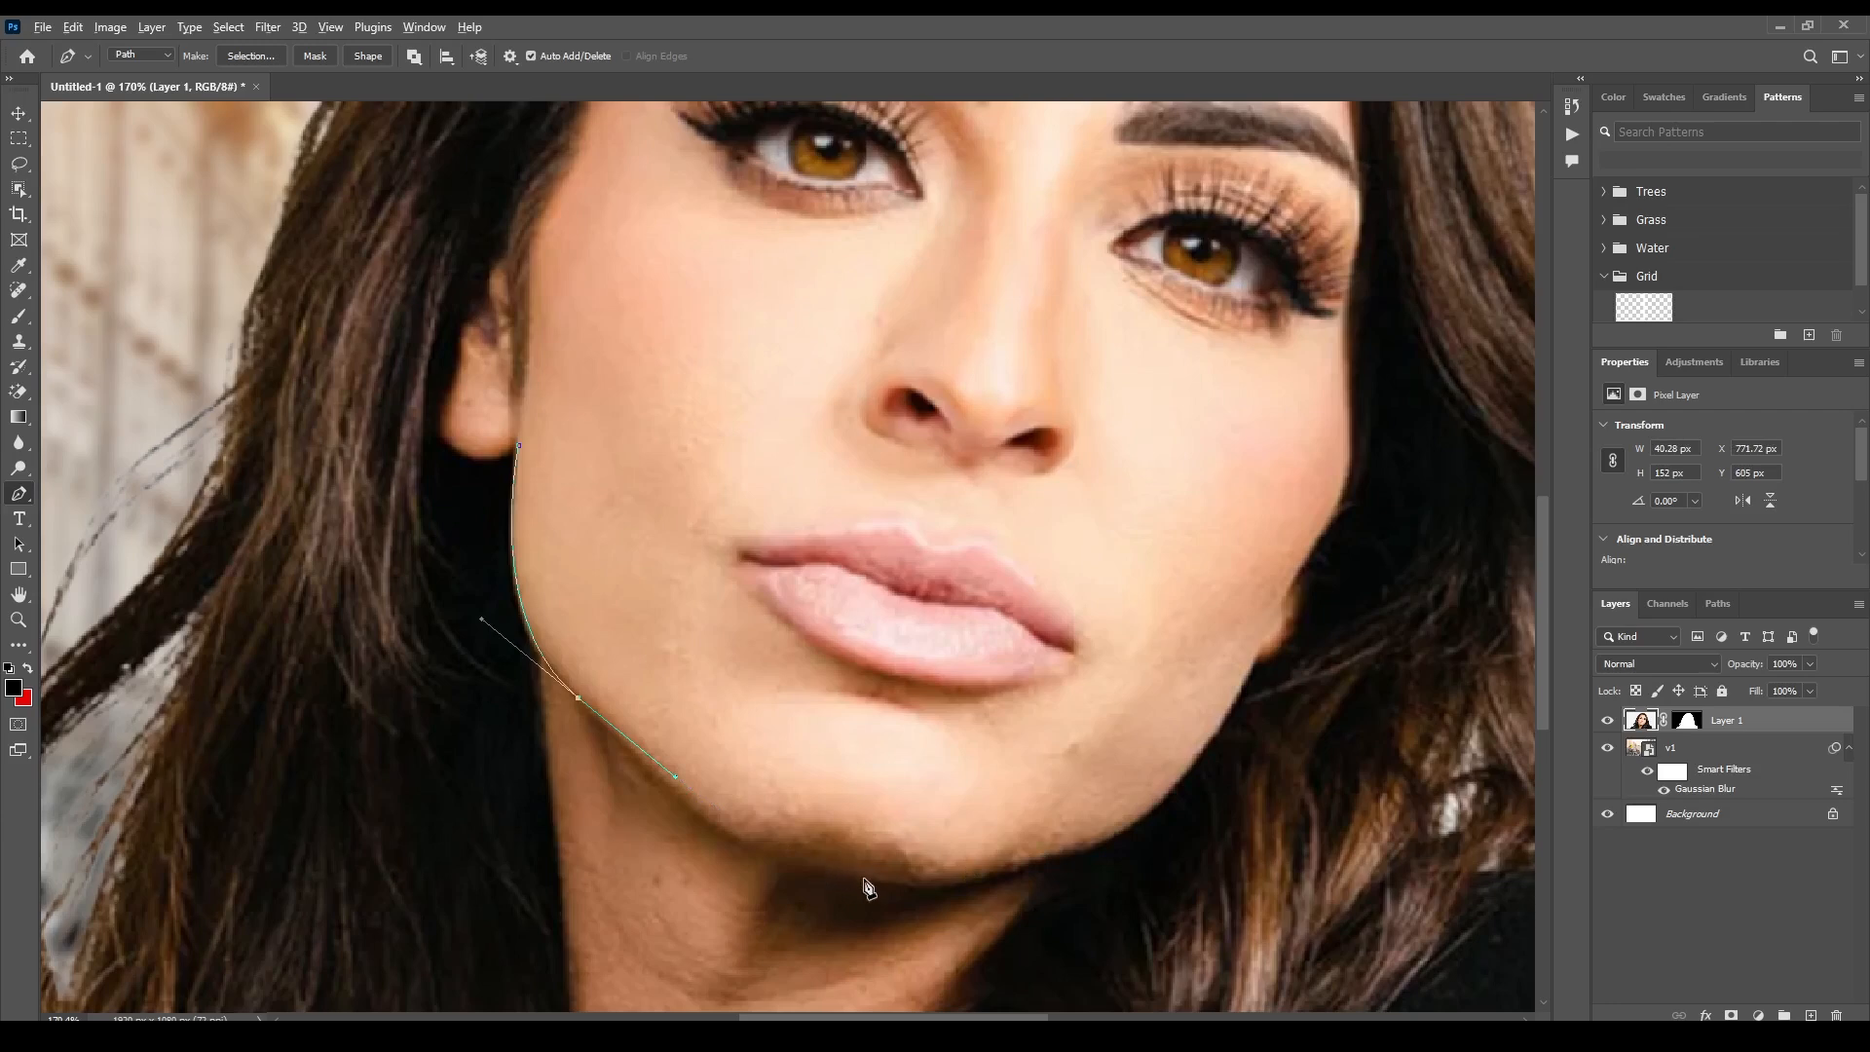
# Continue the path with curves under the chin and up the opposite side of the jaw
pyautogui.scroll(2, 867, 886)
pyautogui.moveTo(1047, 868); pyautogui.dragTo(1347, 814)
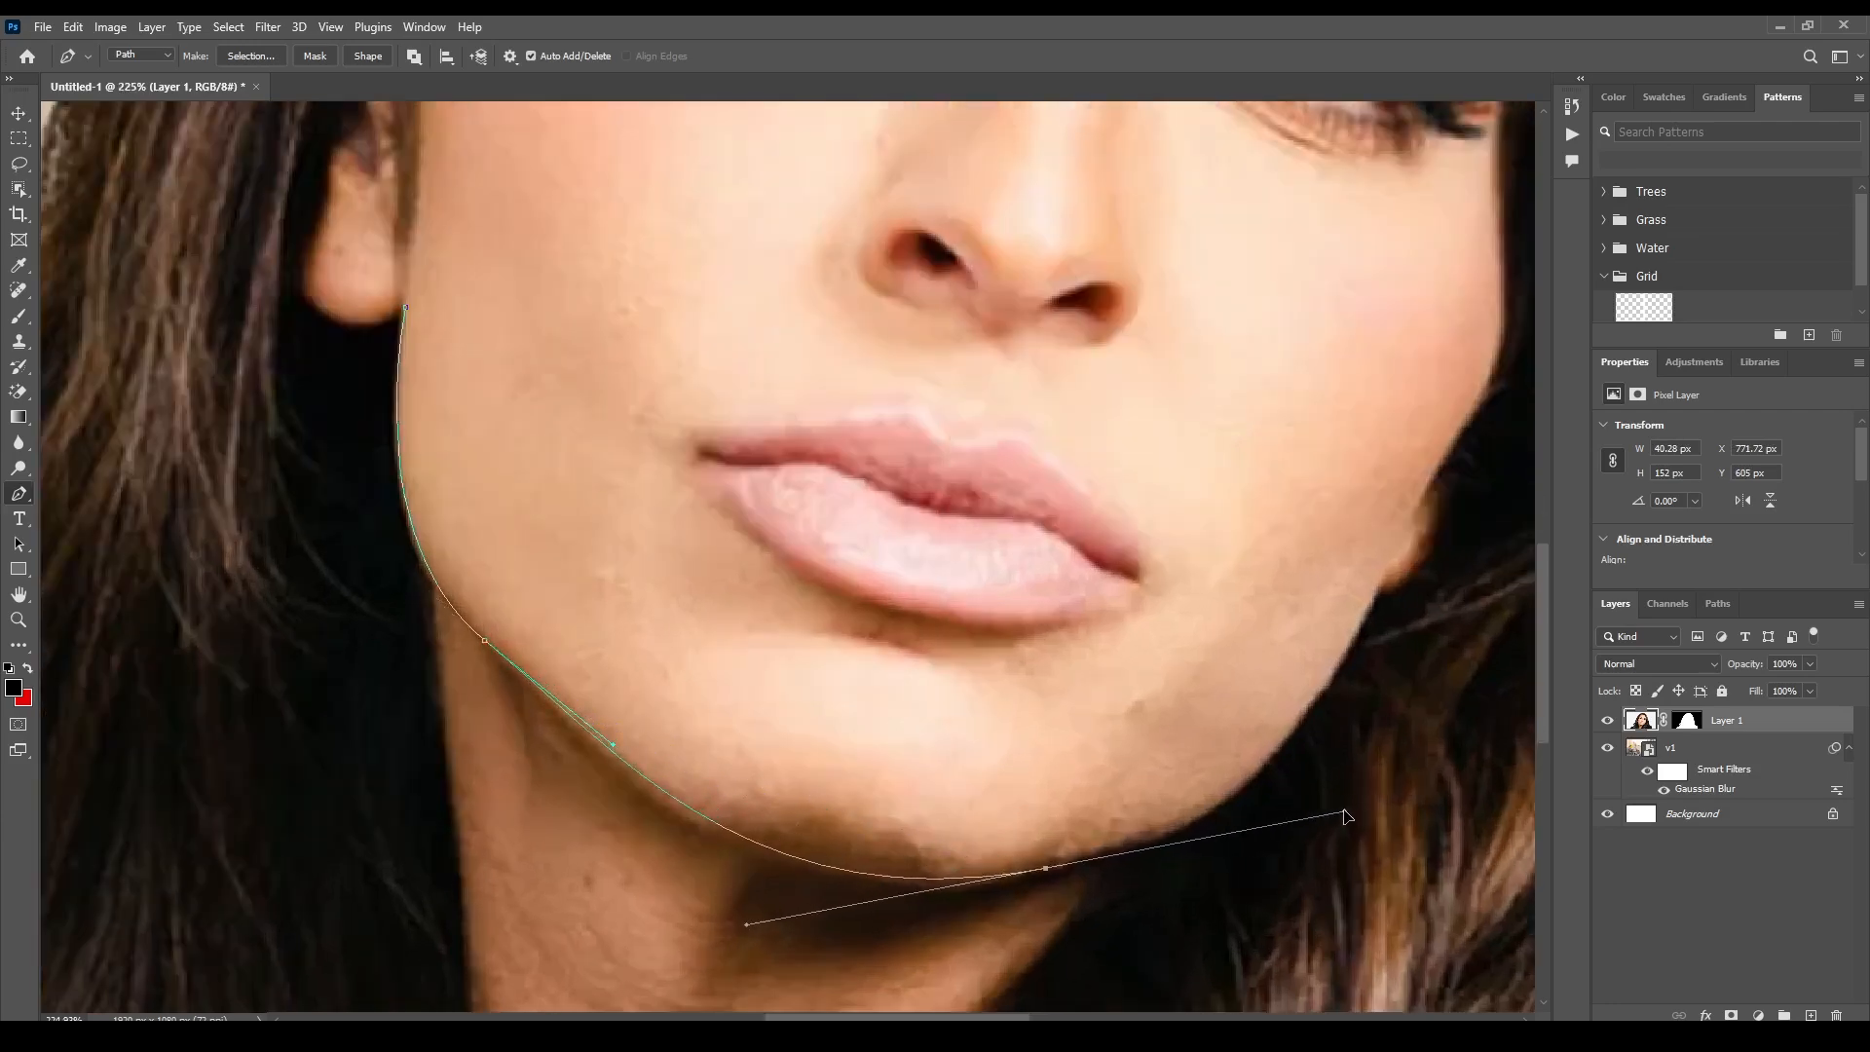
pyautogui.keyDown('alt'); pyautogui.click(1045, 869); pyautogui.keyUp('alt')
pyautogui.scroll(2, 1089, 863)
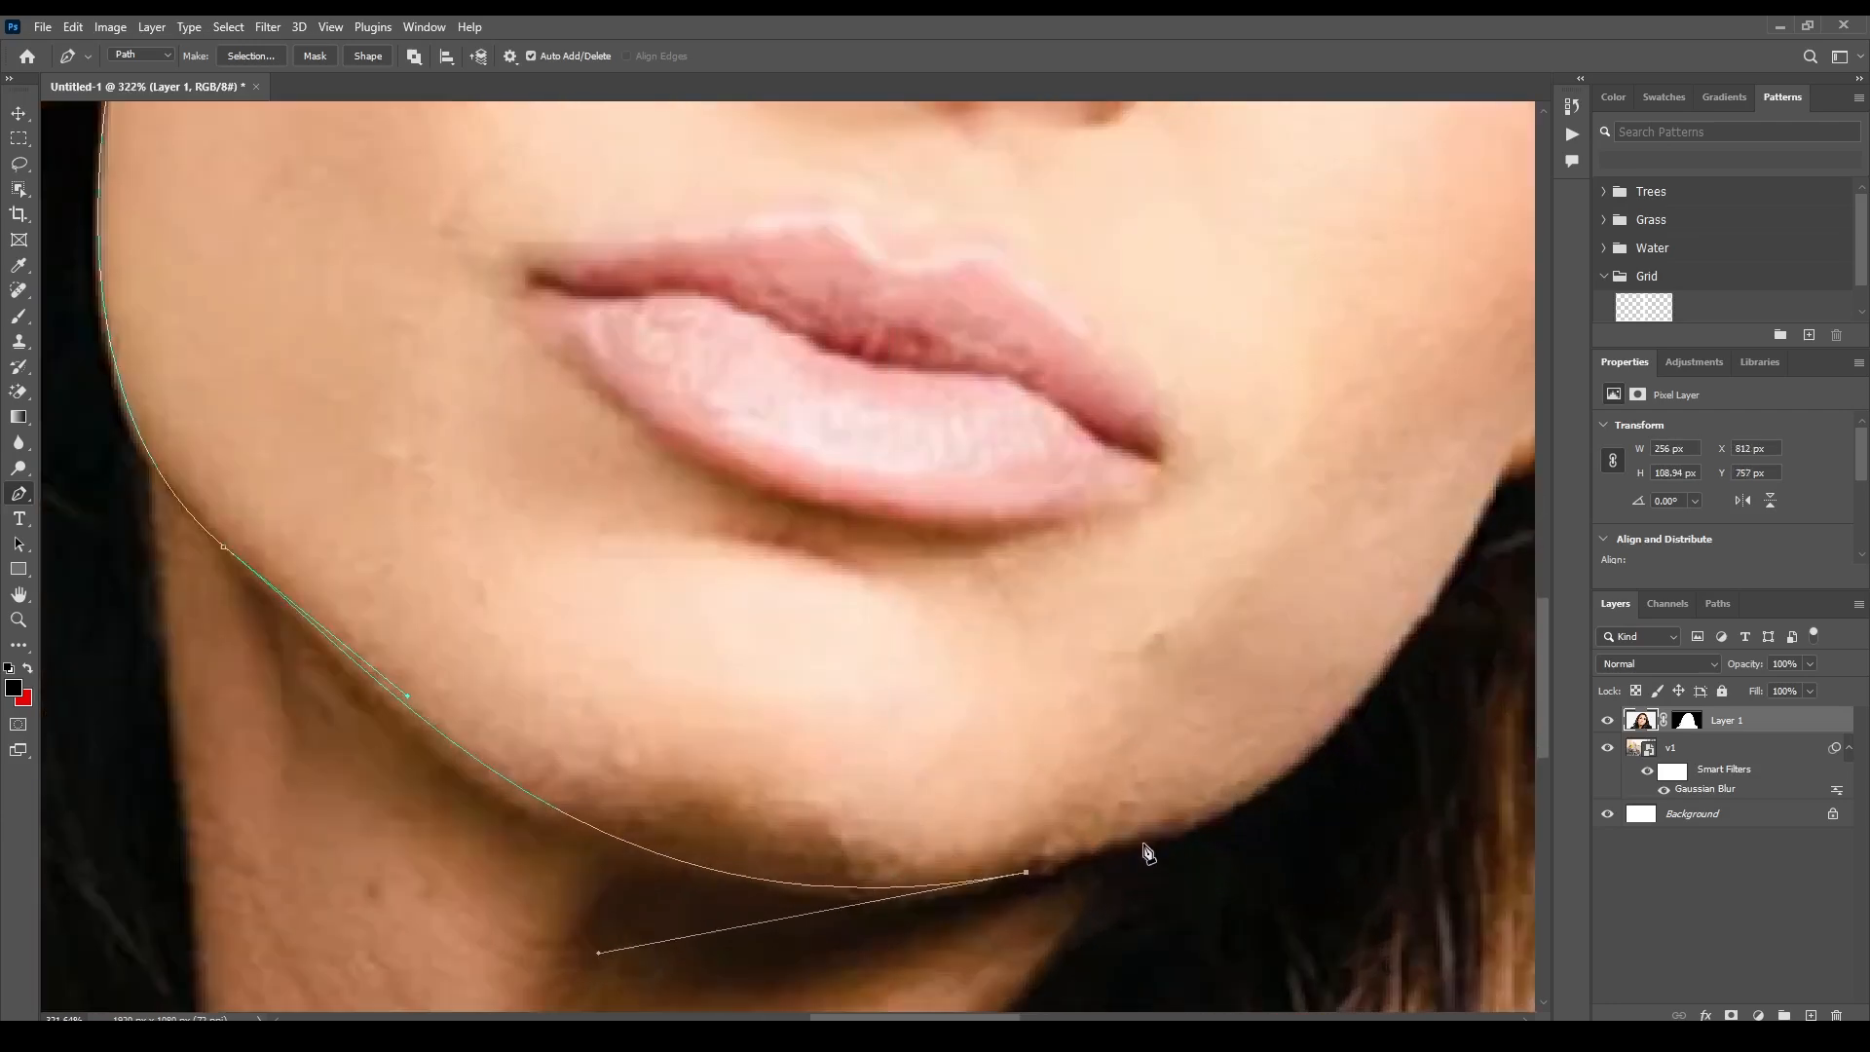
pyautogui.click(1170, 831)
pyautogui.moveTo(1414, 621); pyautogui.dragTo(1488, 490)
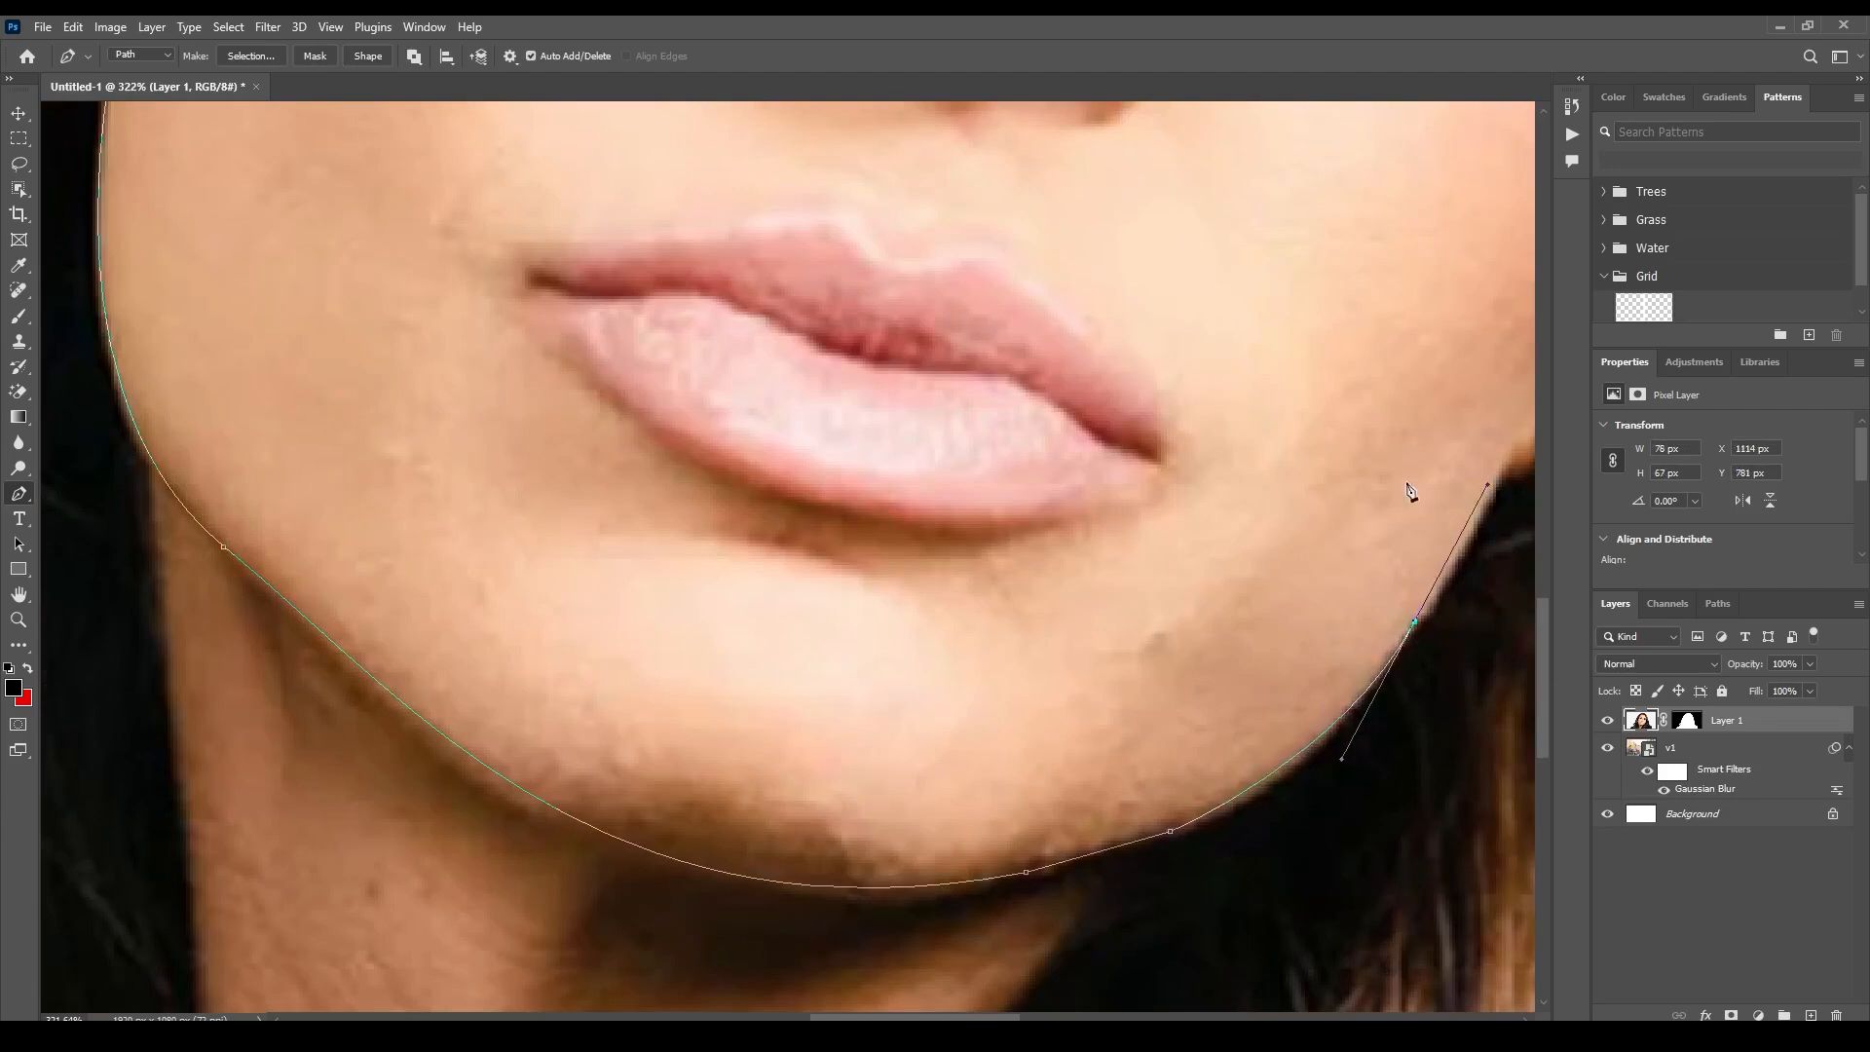
pyautogui.scroll(-2, 1019, 816)
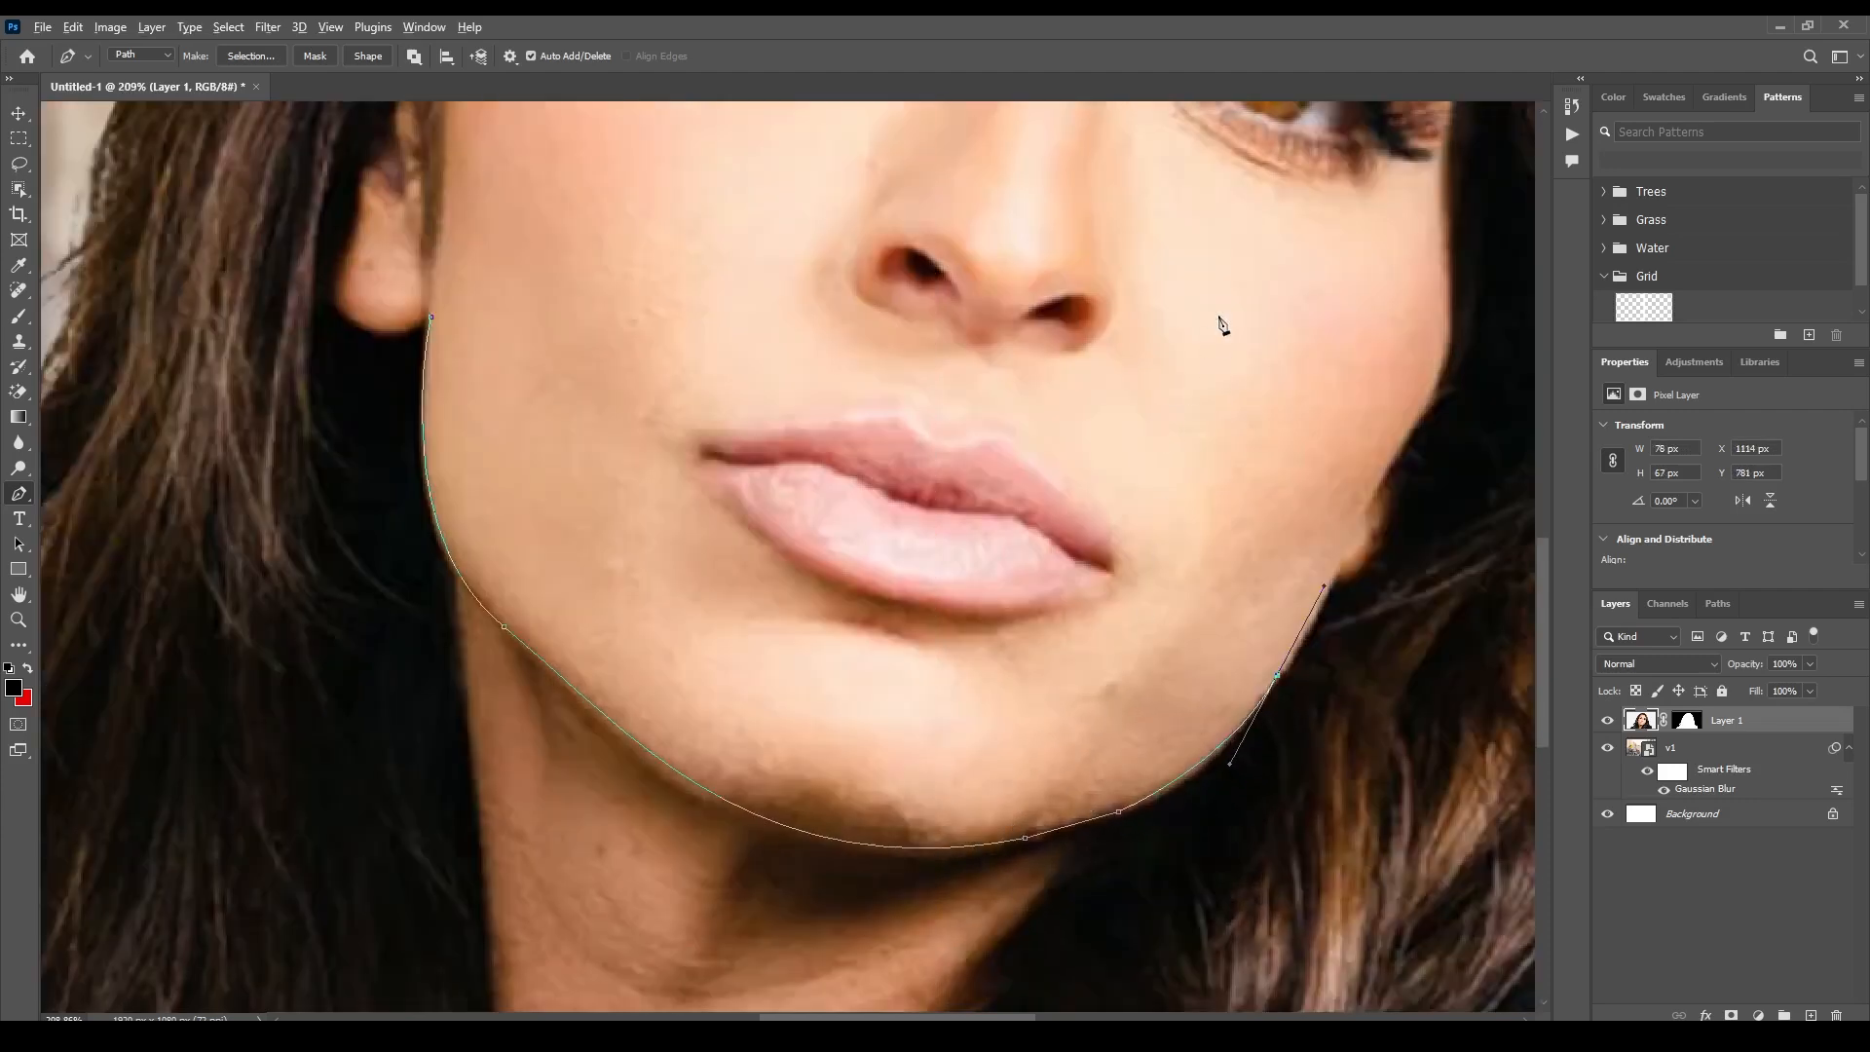
# Close the path across the cheeks below the nose, convert it to a selection, and copy the enclosed chin area to a new layer
pyautogui.scroll(1, 1218, 321)
pyautogui.moveTo(1235, 445); pyautogui.dragTo(1144, 360)
pyautogui.moveTo(919, 318); pyautogui.dragTo(772, 273)
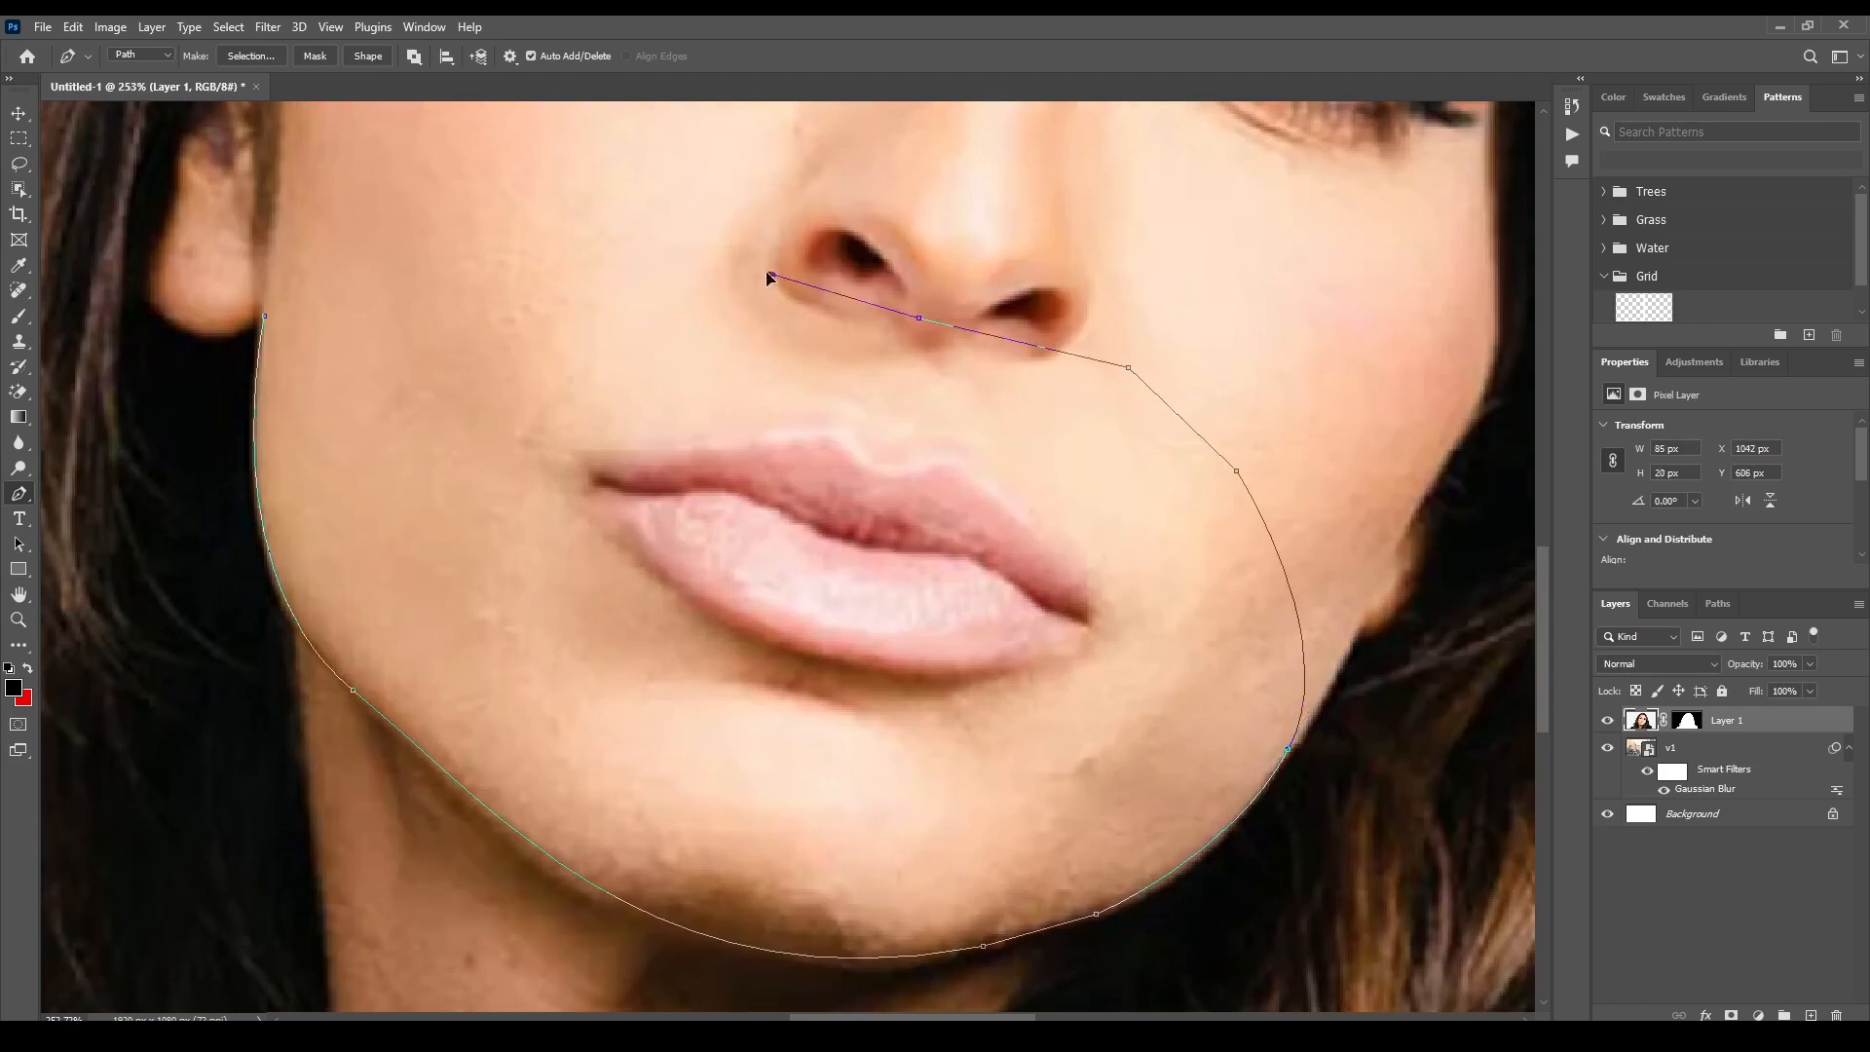
pyautogui.click(313, 271)
pyautogui.click(263, 314)
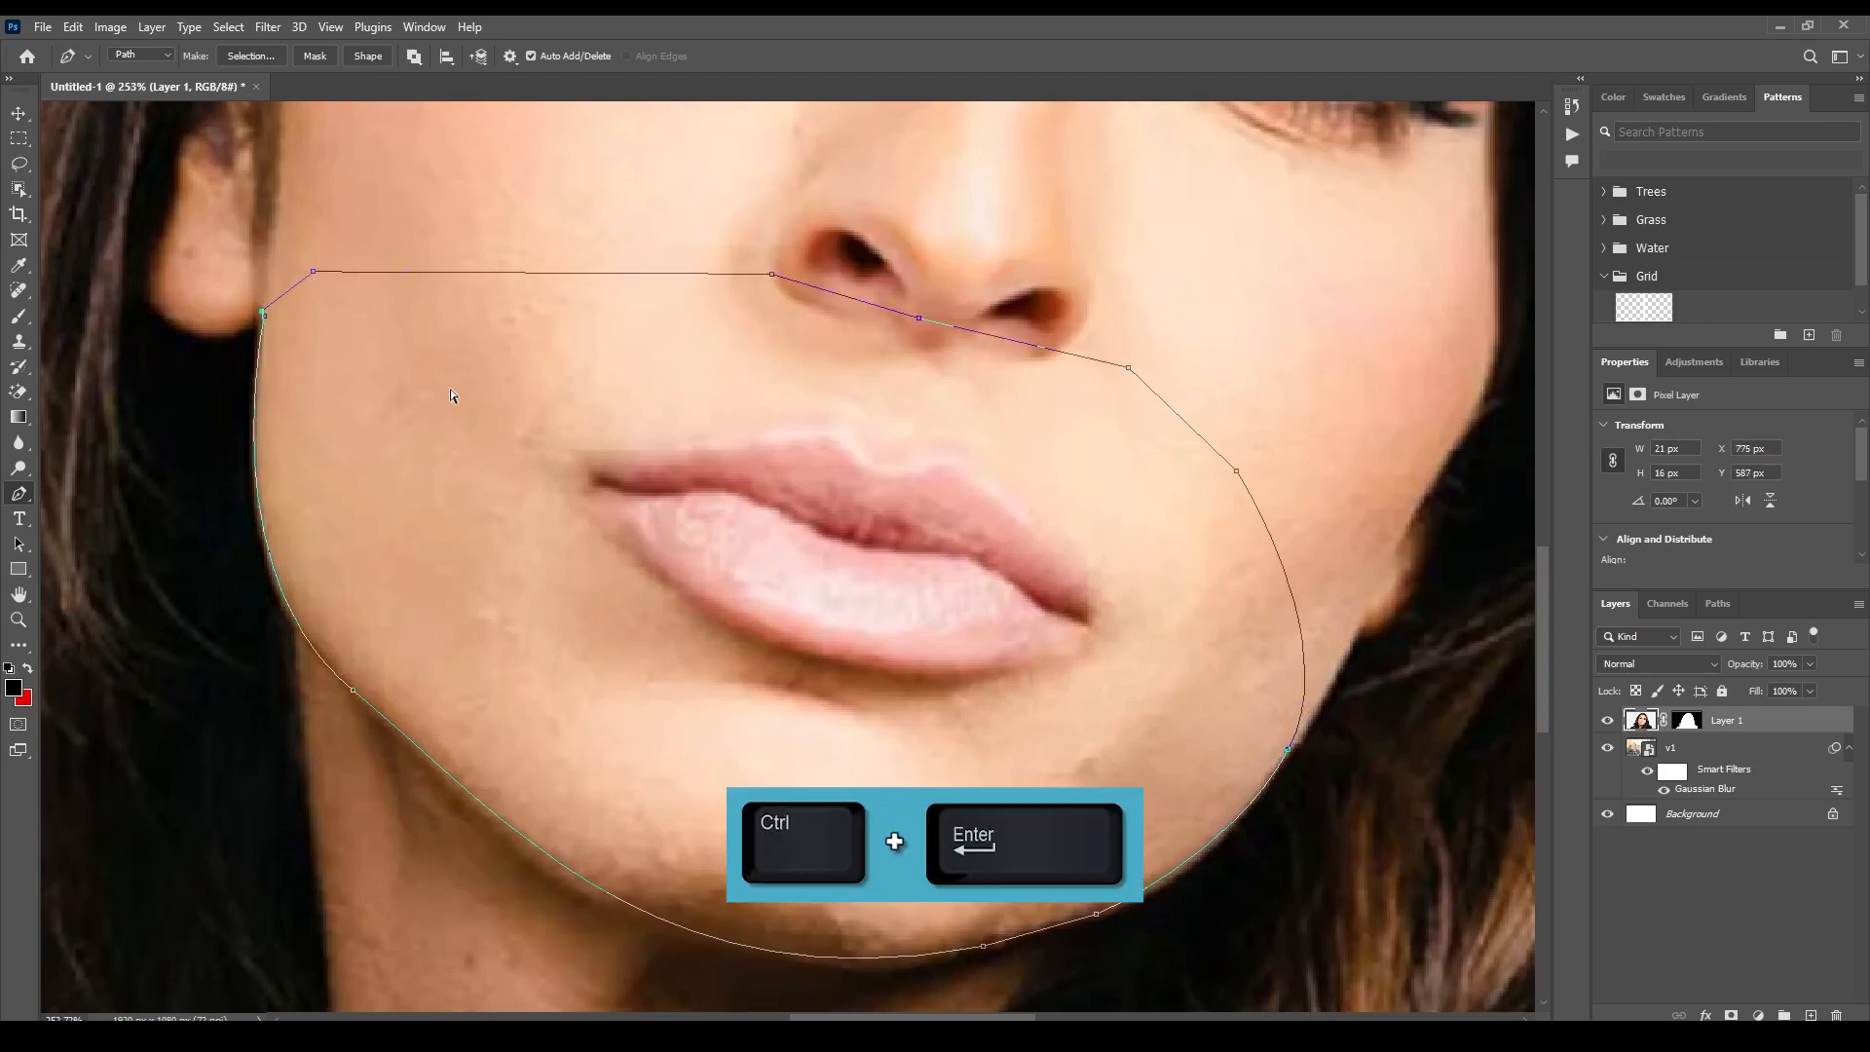
pyautogui.hotkey('ctrl', 'Return')
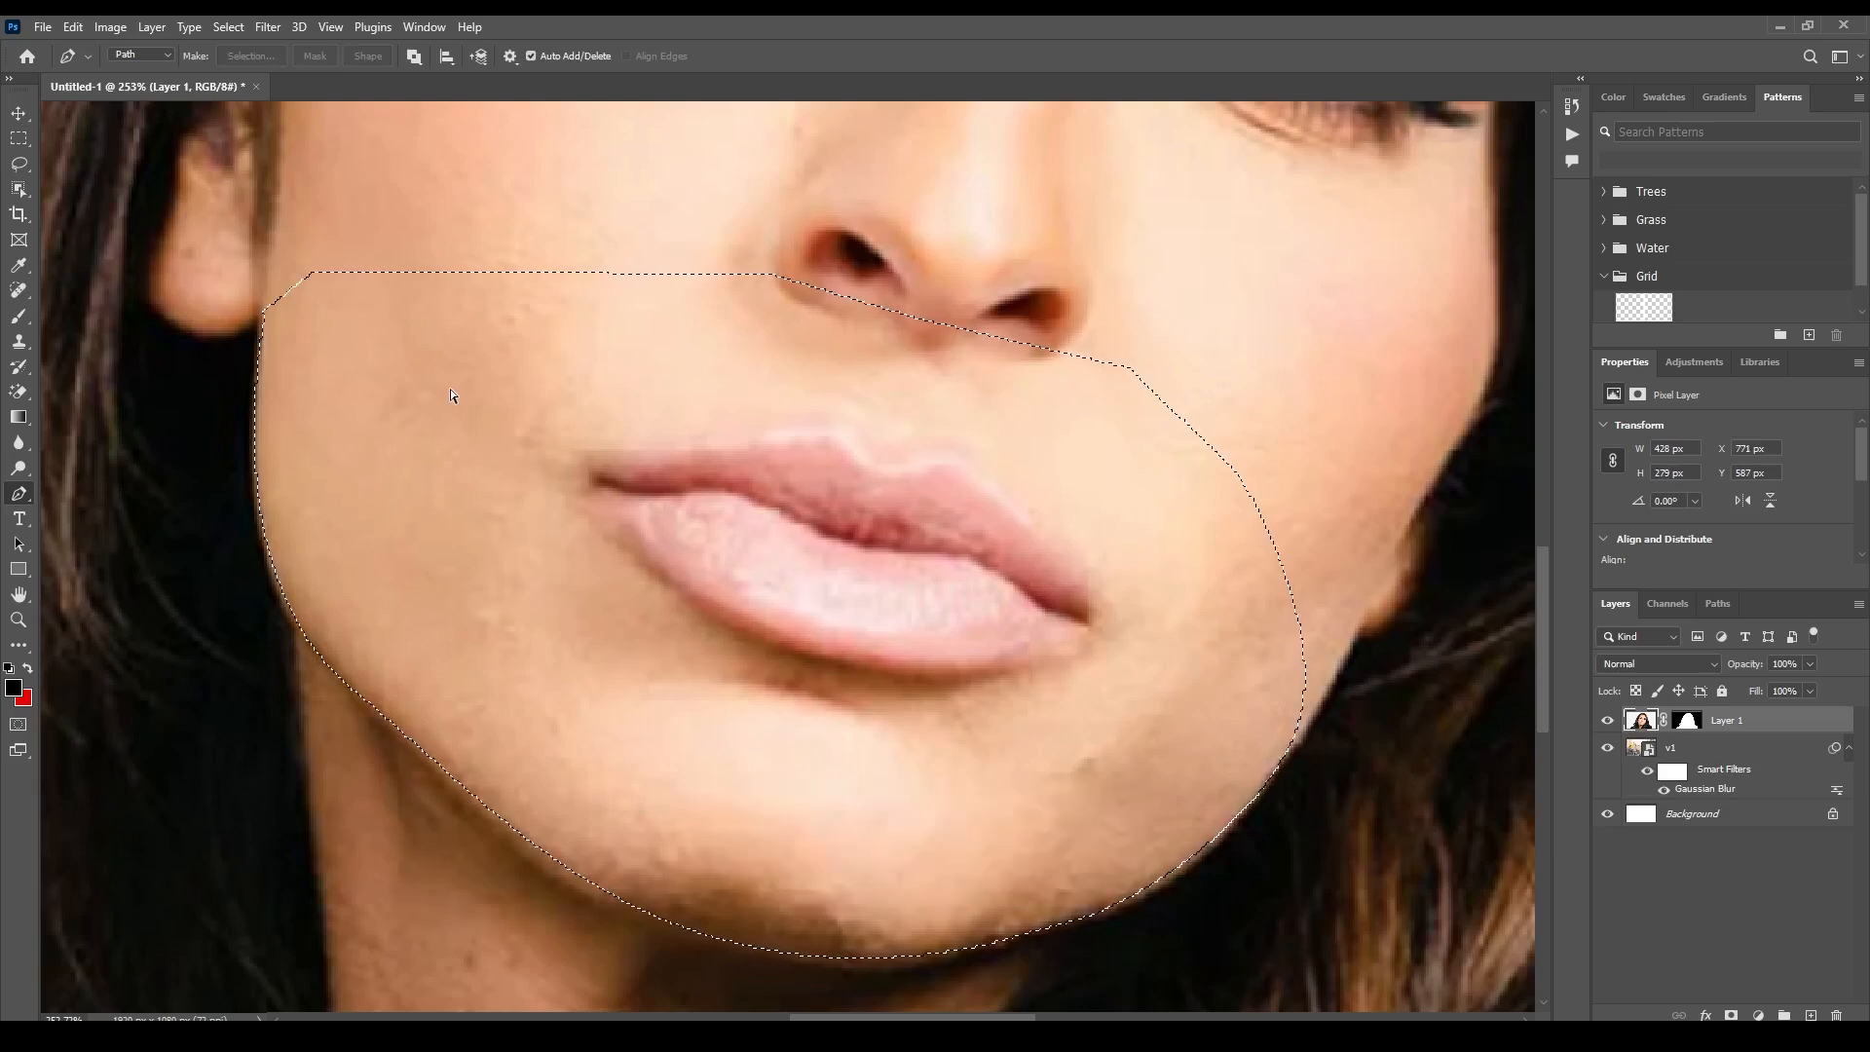
pyautogui.hotkey('ctrl', 'j')
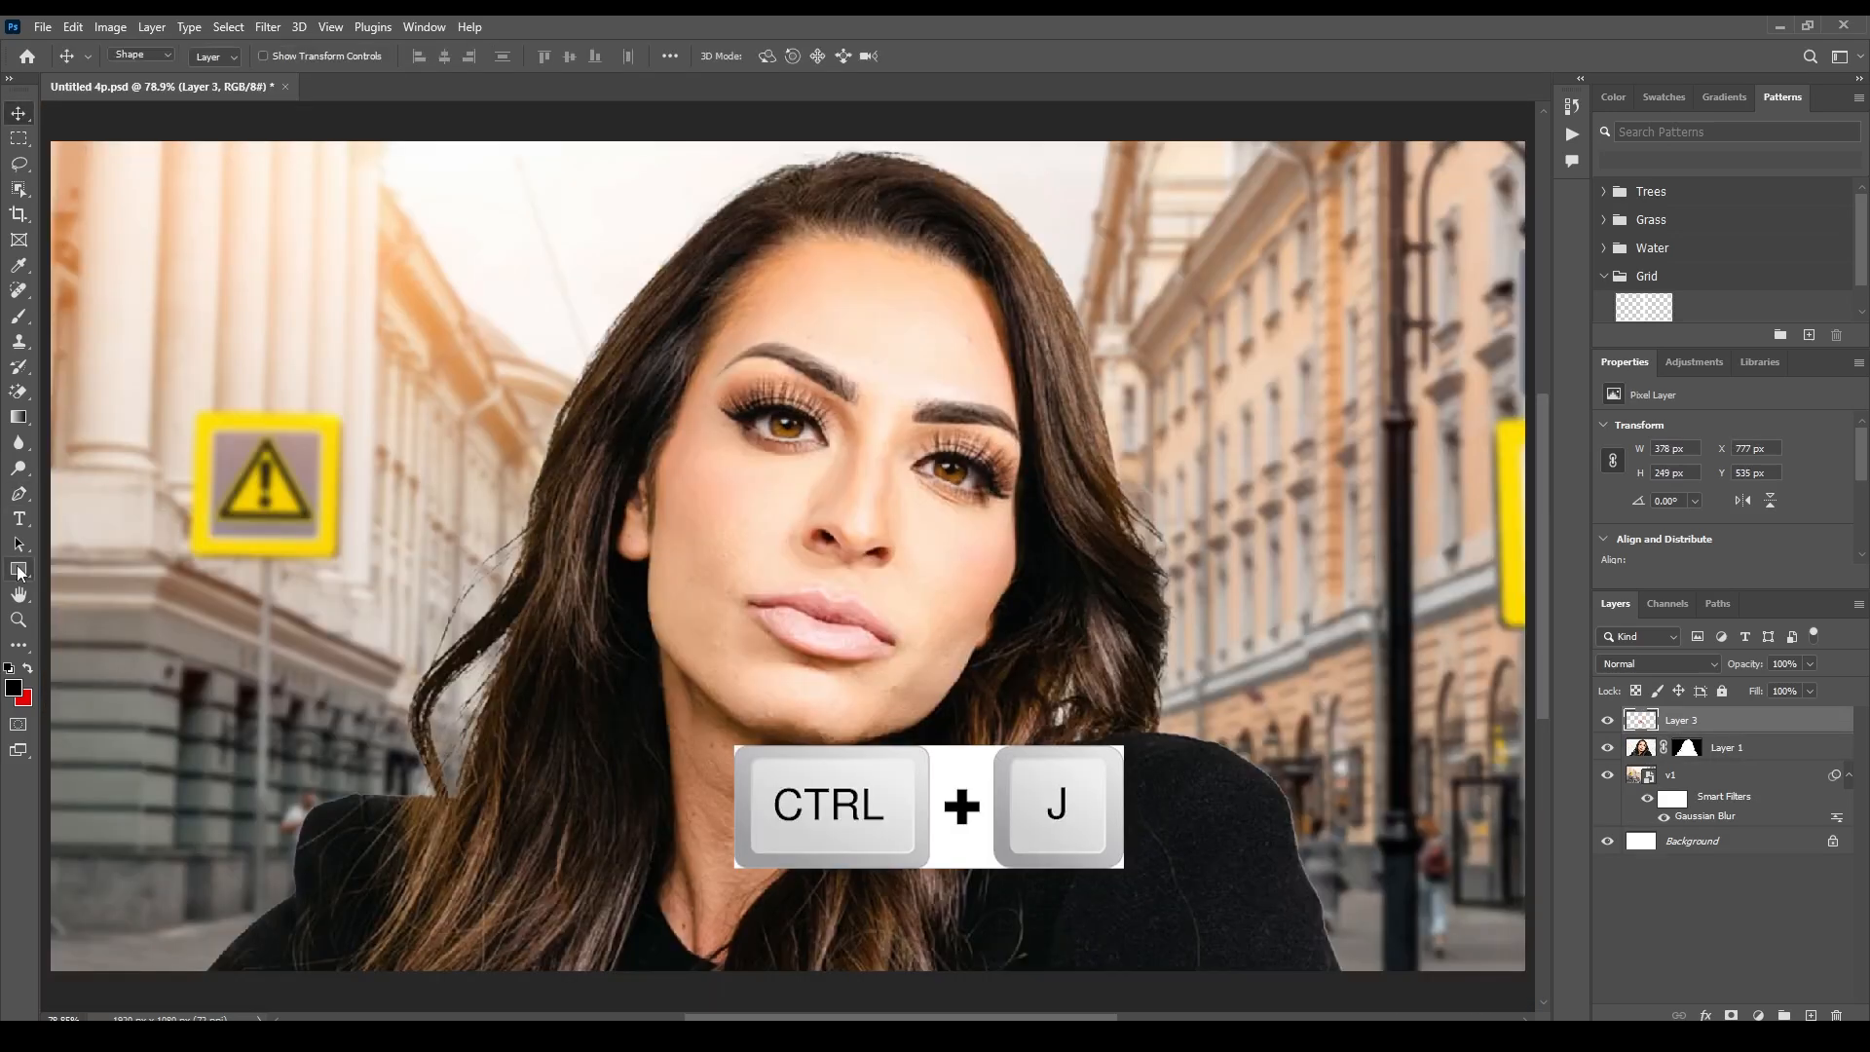
# Draw a black rectangle about 956 by 228 px across the neck and place its layer beneath the copied chin layer
pyautogui.press('u')
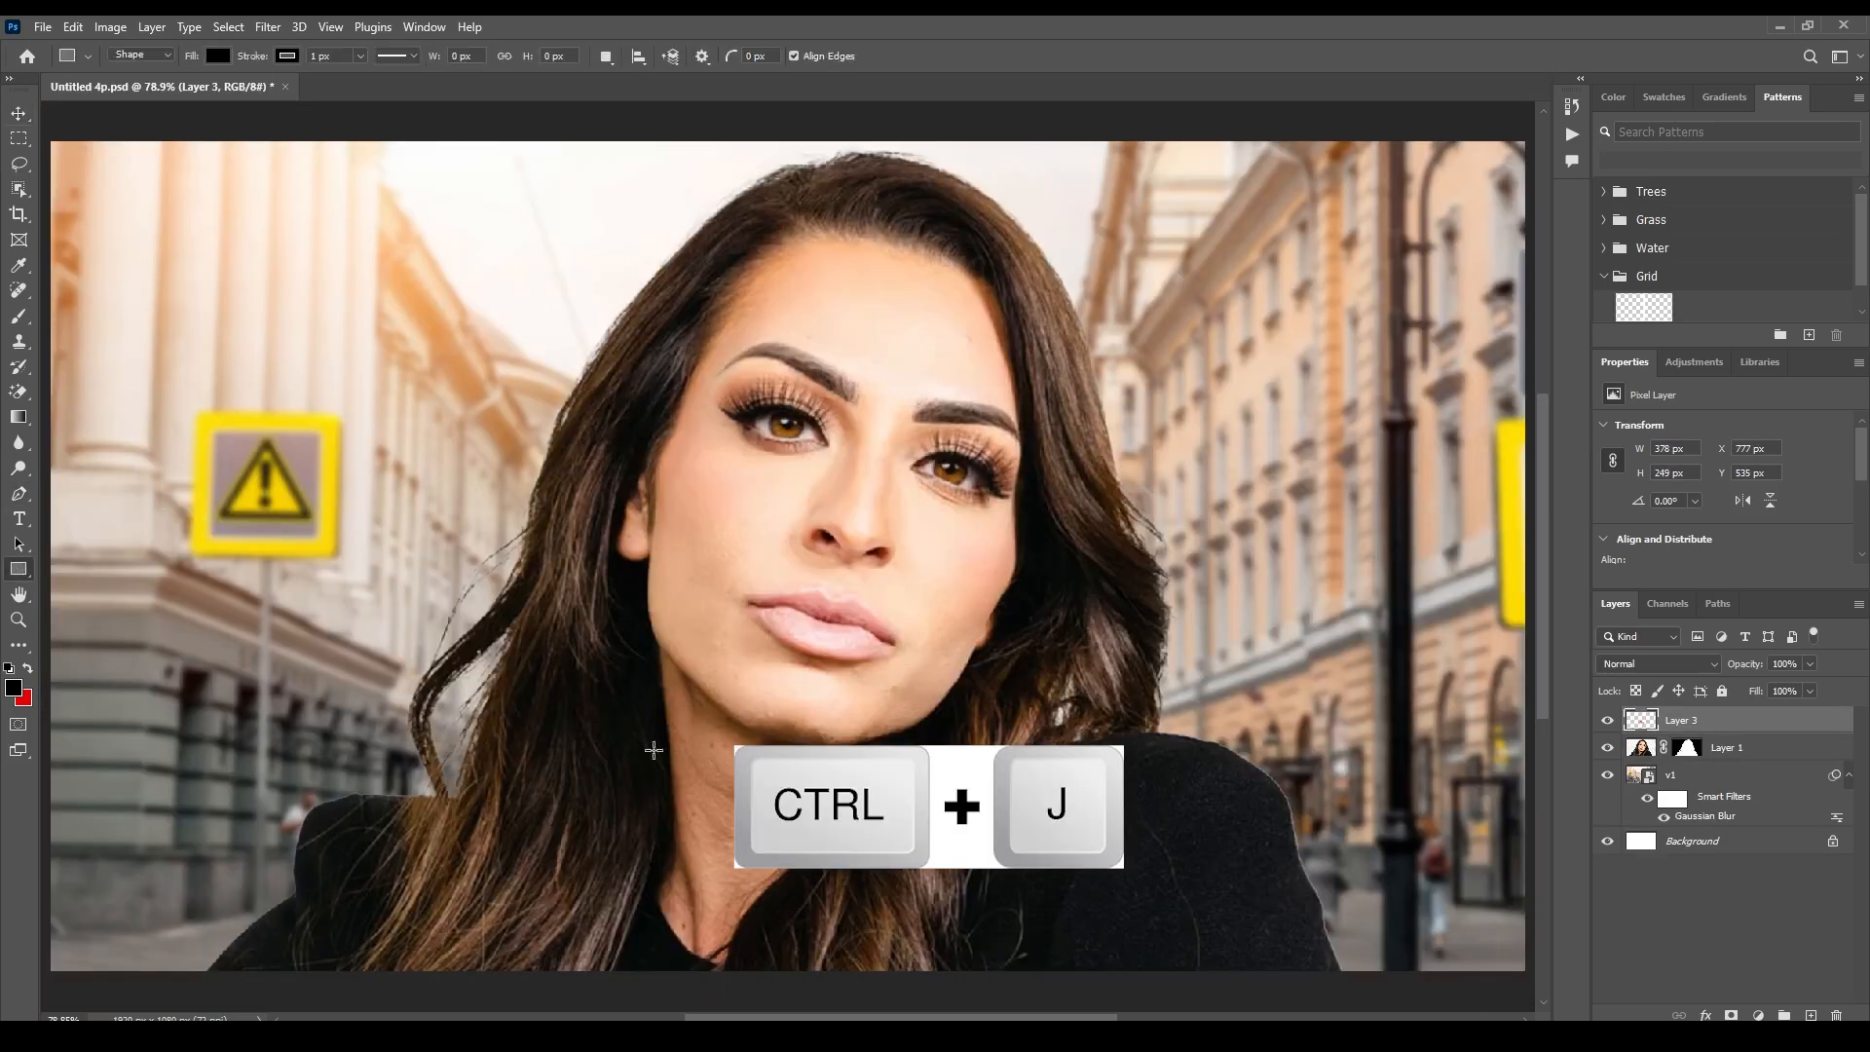
pyautogui.moveTo(481, 710); pyautogui.dragTo(1215, 886)
pyautogui.click(19, 113)
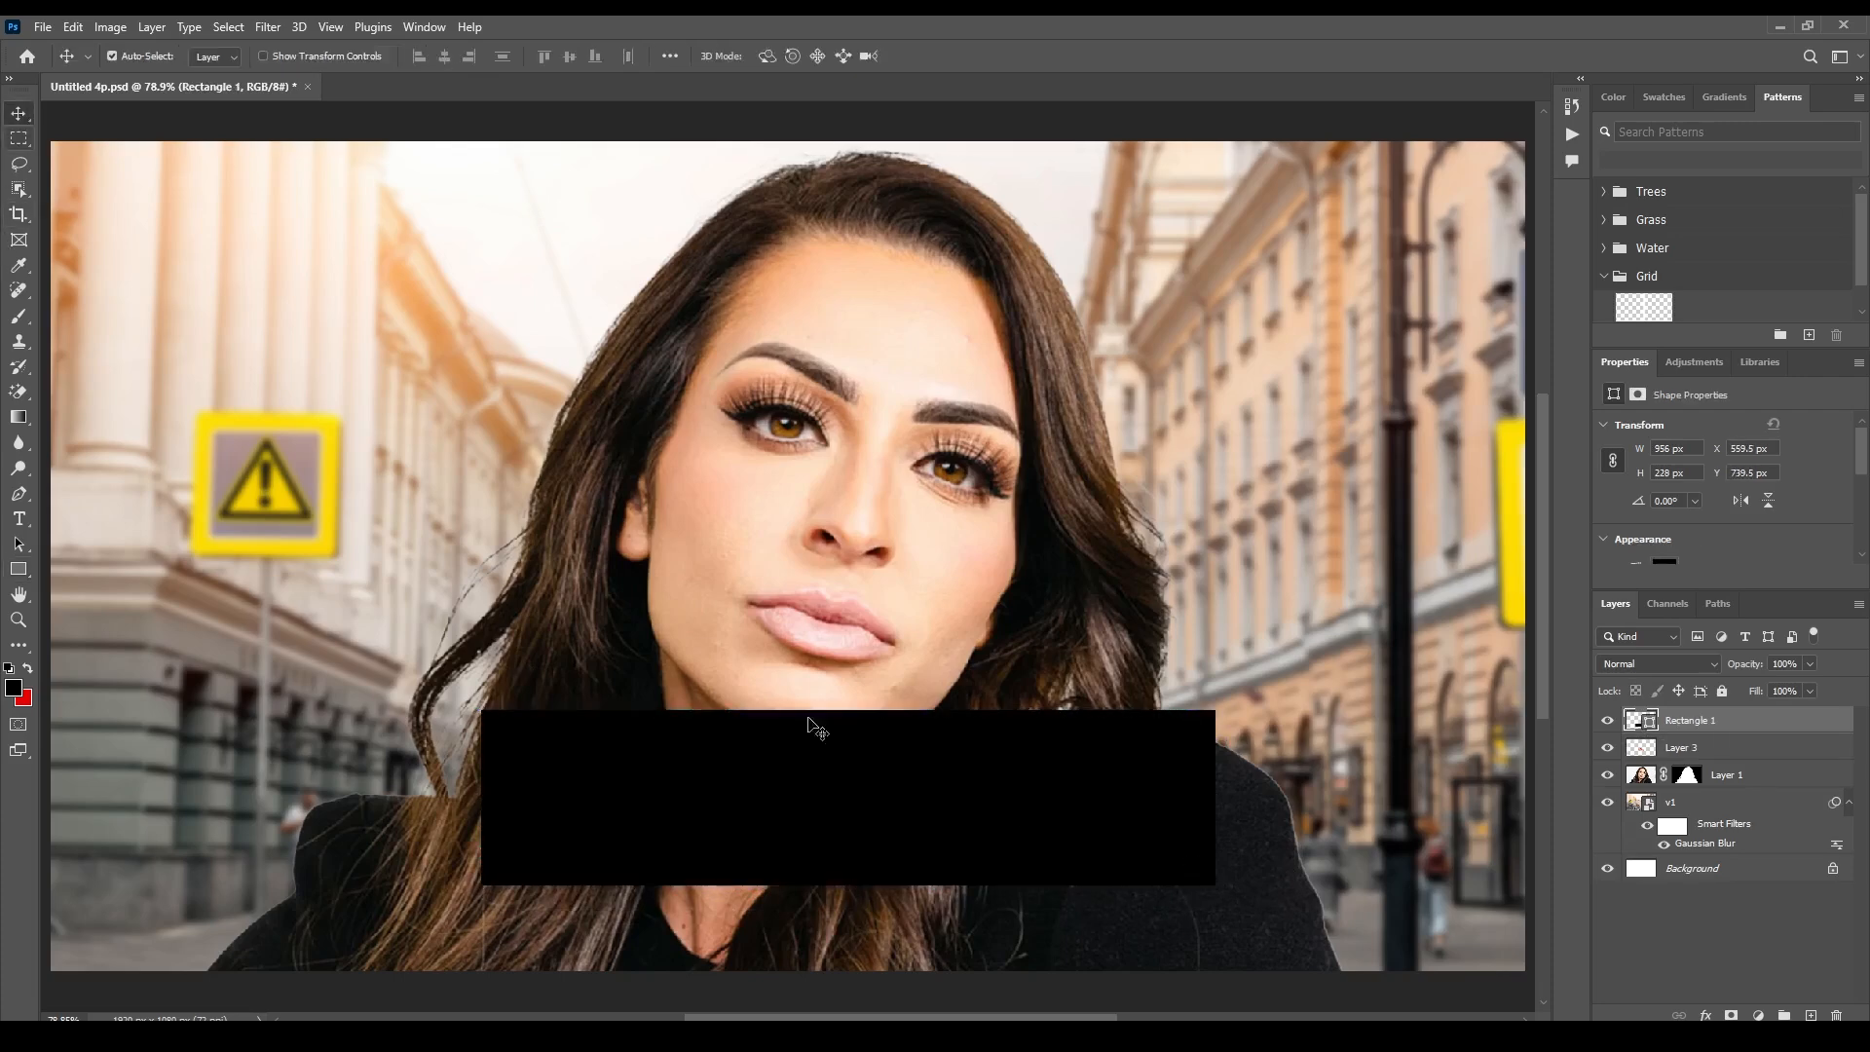
pyautogui.moveTo(816, 729); pyautogui.dragTo(771, 740)
pyautogui.moveTo(1719, 722); pyautogui.dragTo(1720, 760)
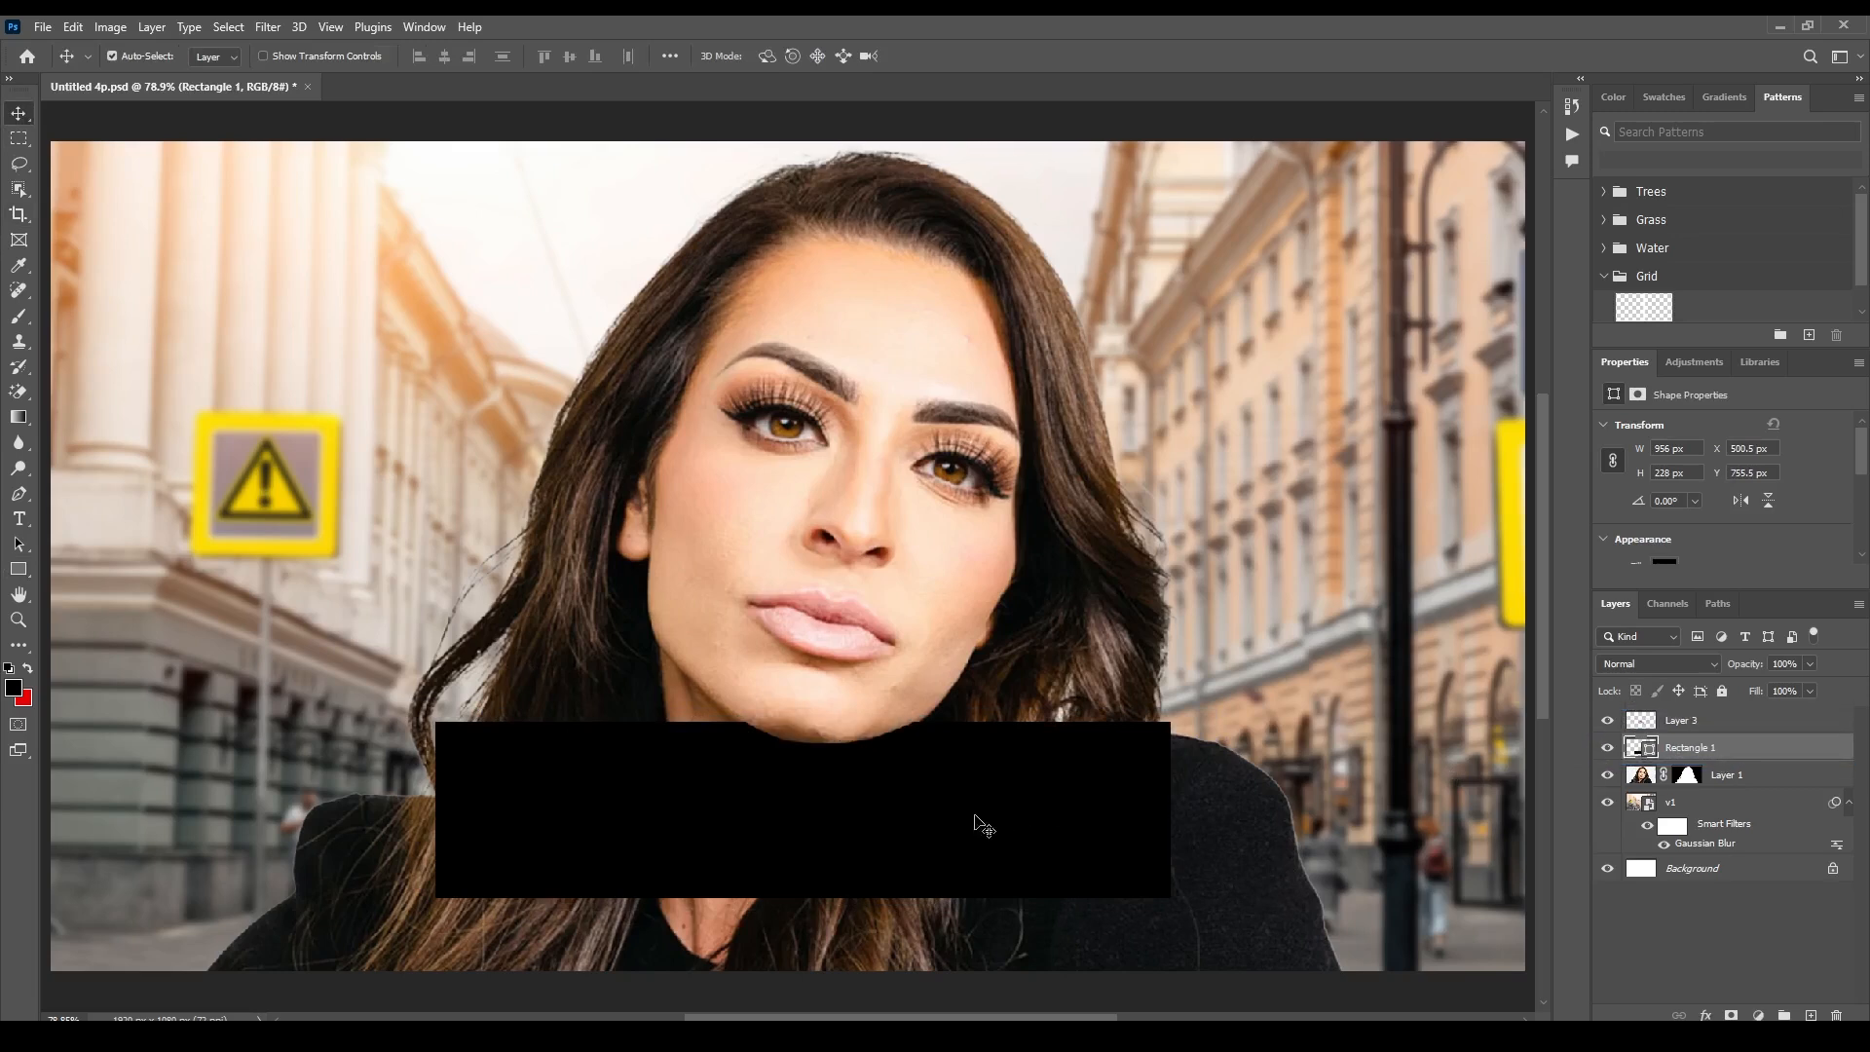
pyautogui.moveTo(974, 823); pyautogui.dragTo(977, 817)
# Enlarge the black rectangle to about 1024 by 239 px and centre it horizontally on the canvas
pyautogui.hotkey('ctrl', 't')
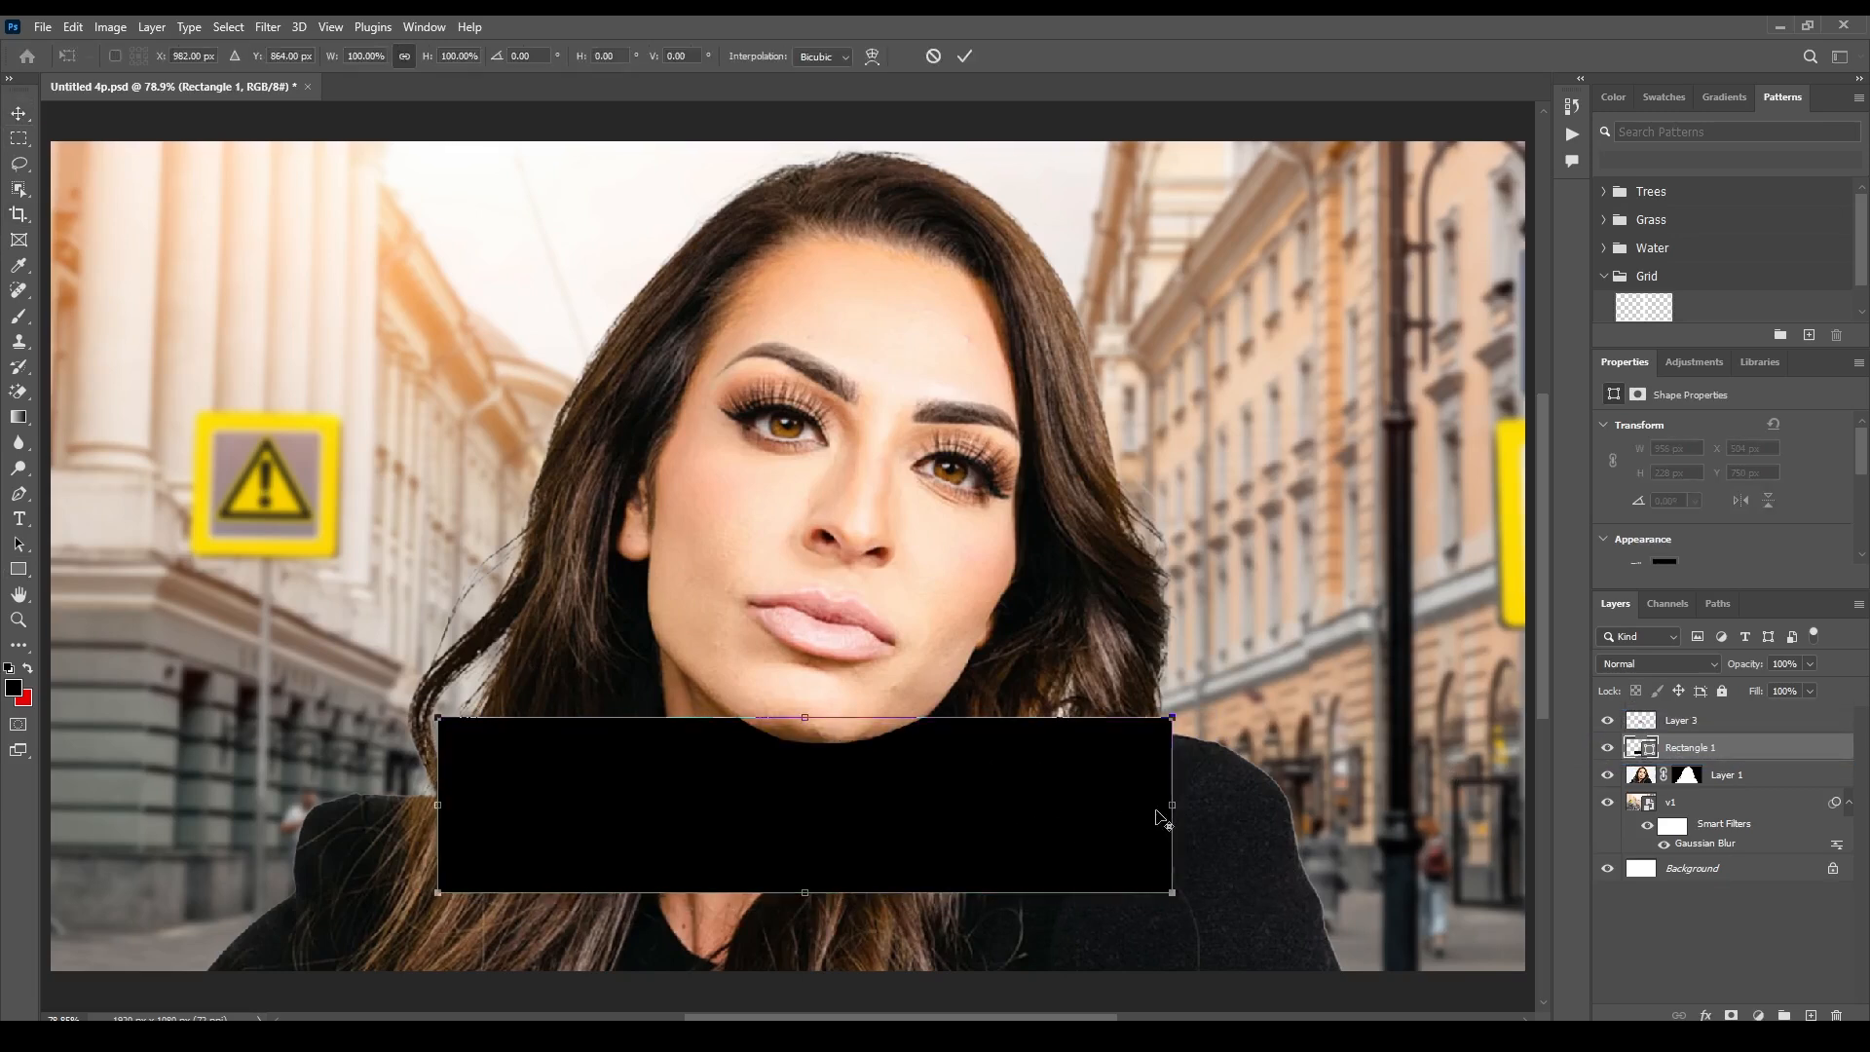
pyautogui.moveTo(1159, 818); pyautogui.dragTo(1225, 816)
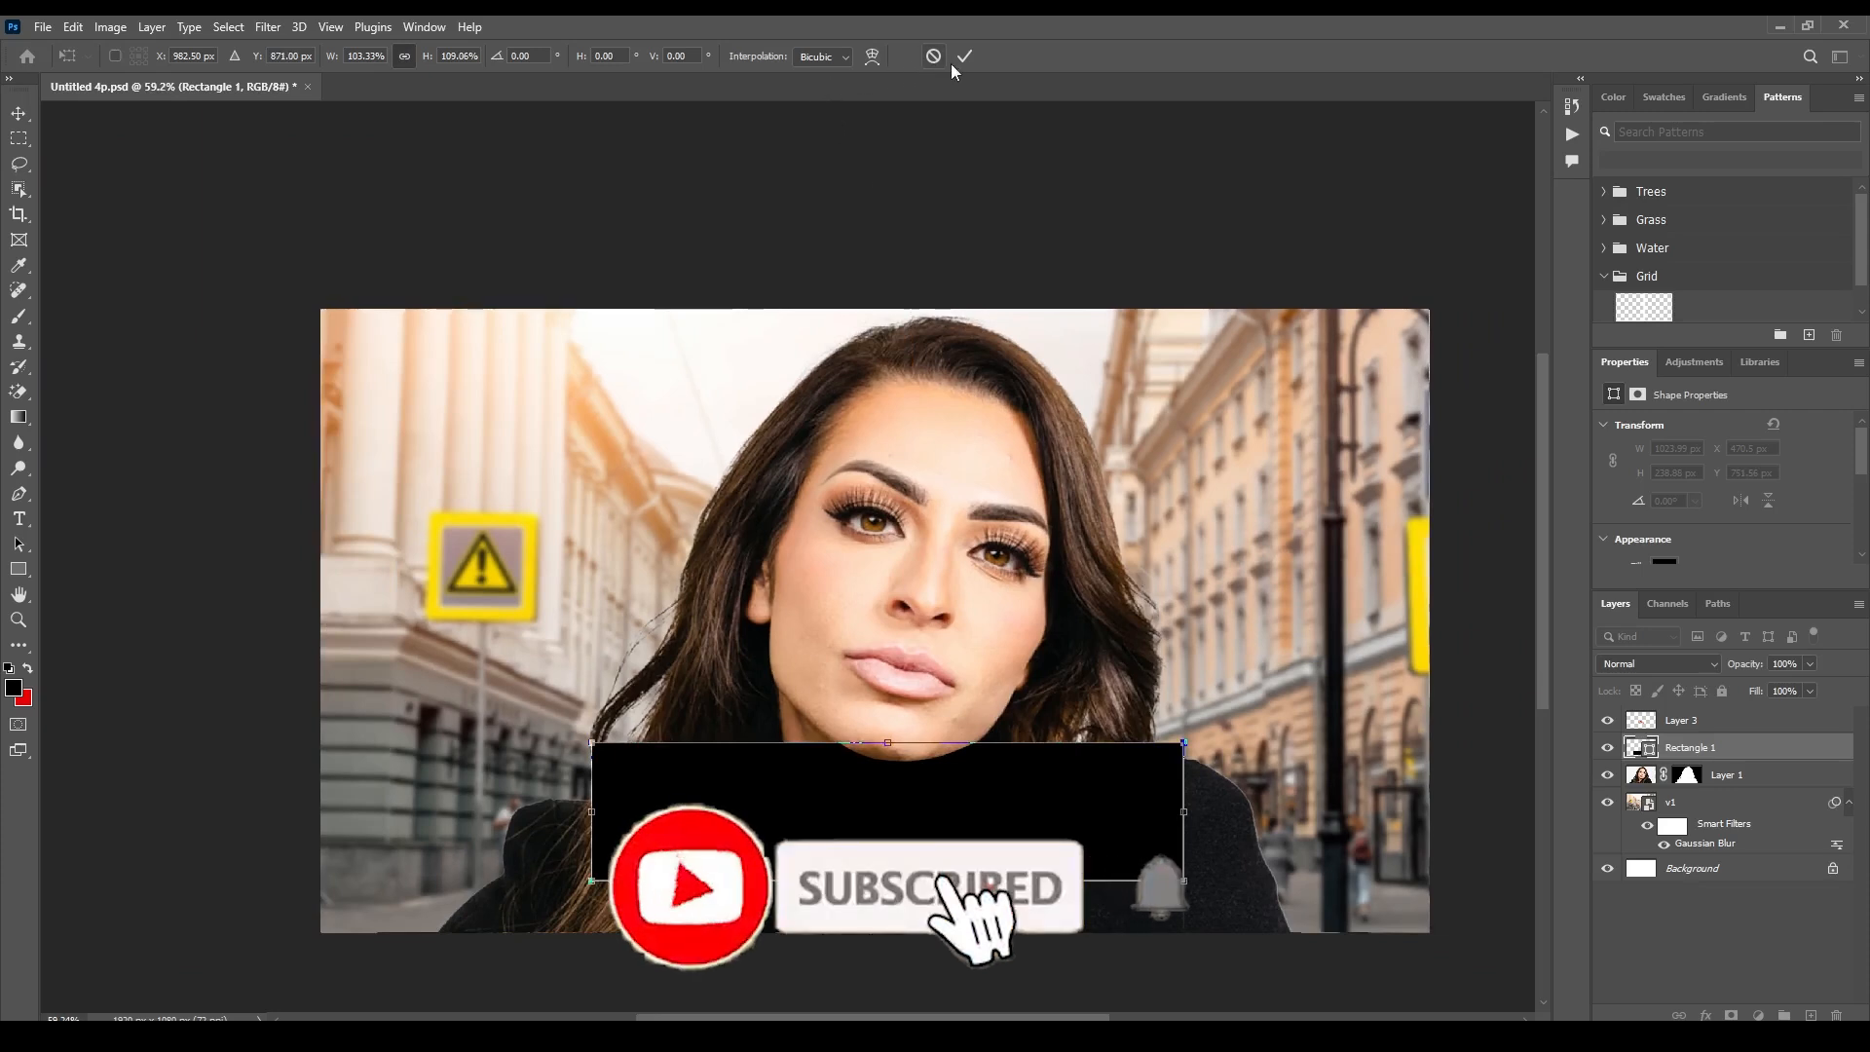
pyautogui.click(964, 57)
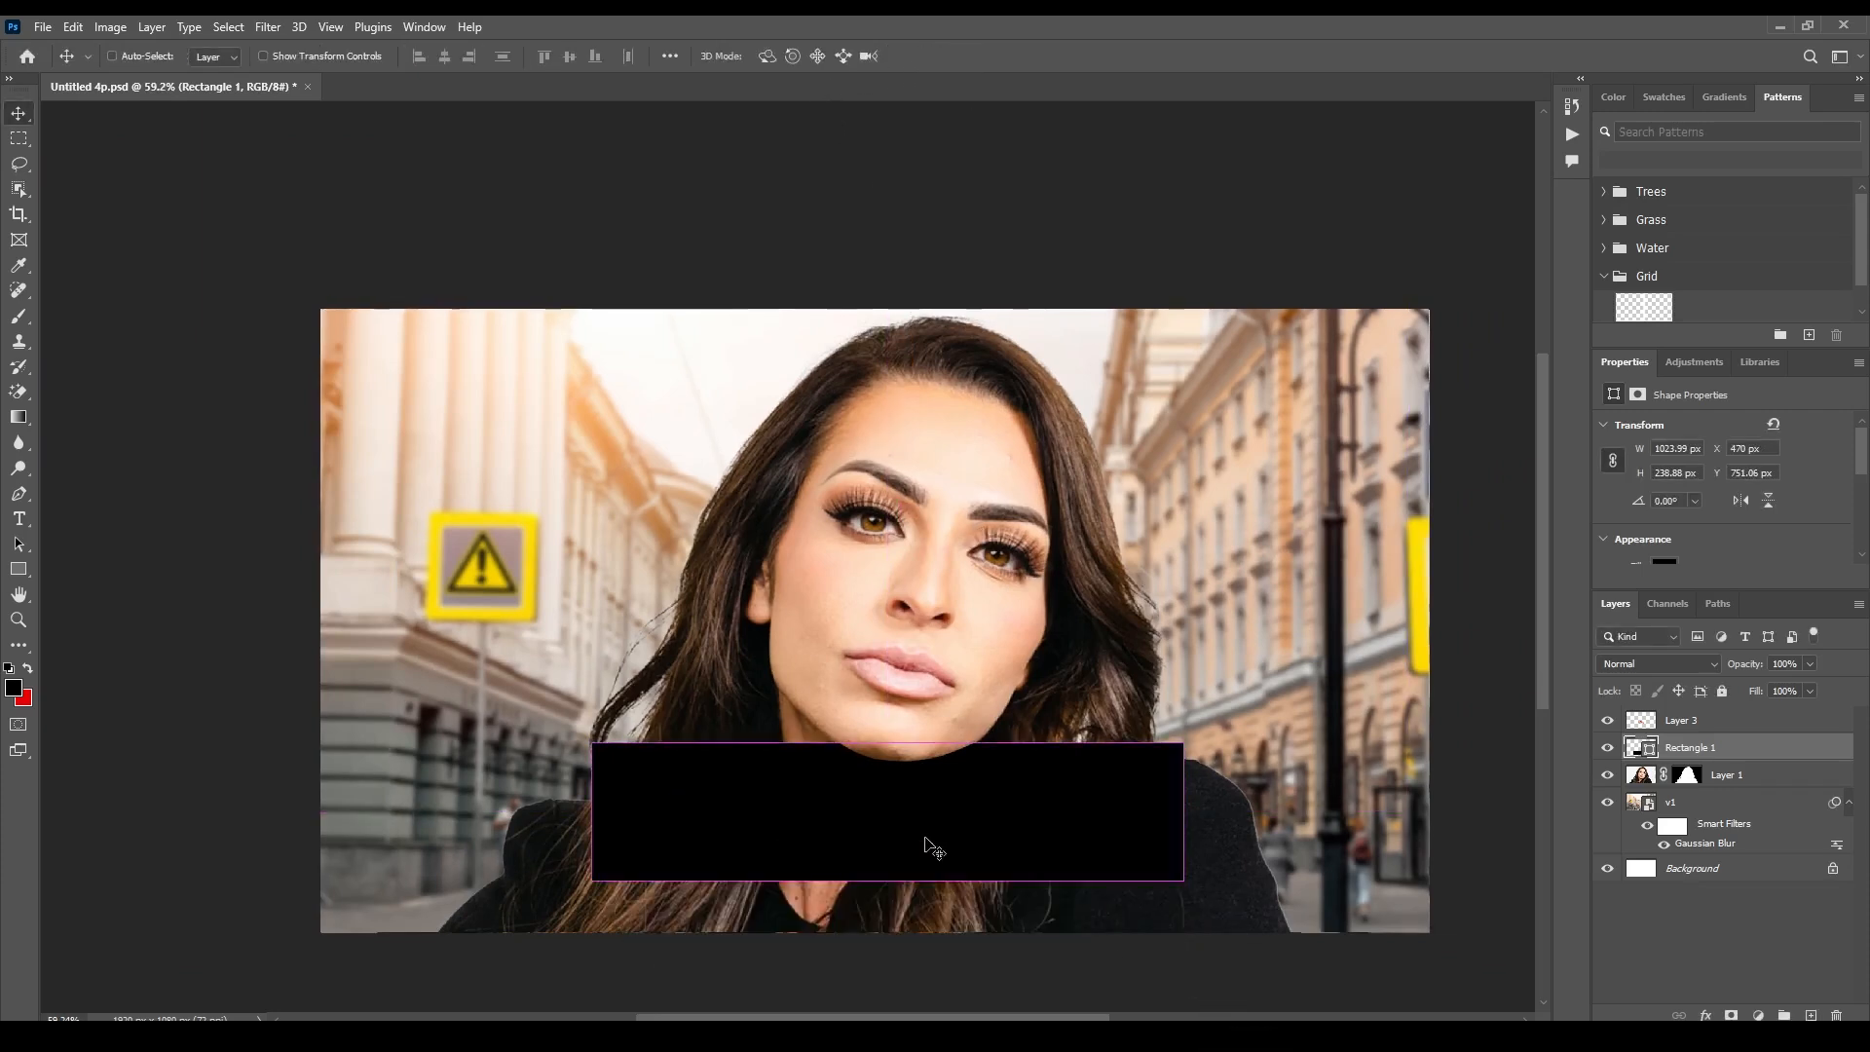
pyautogui.hotkey('ctrl', 'a')
pyautogui.click(444, 57)
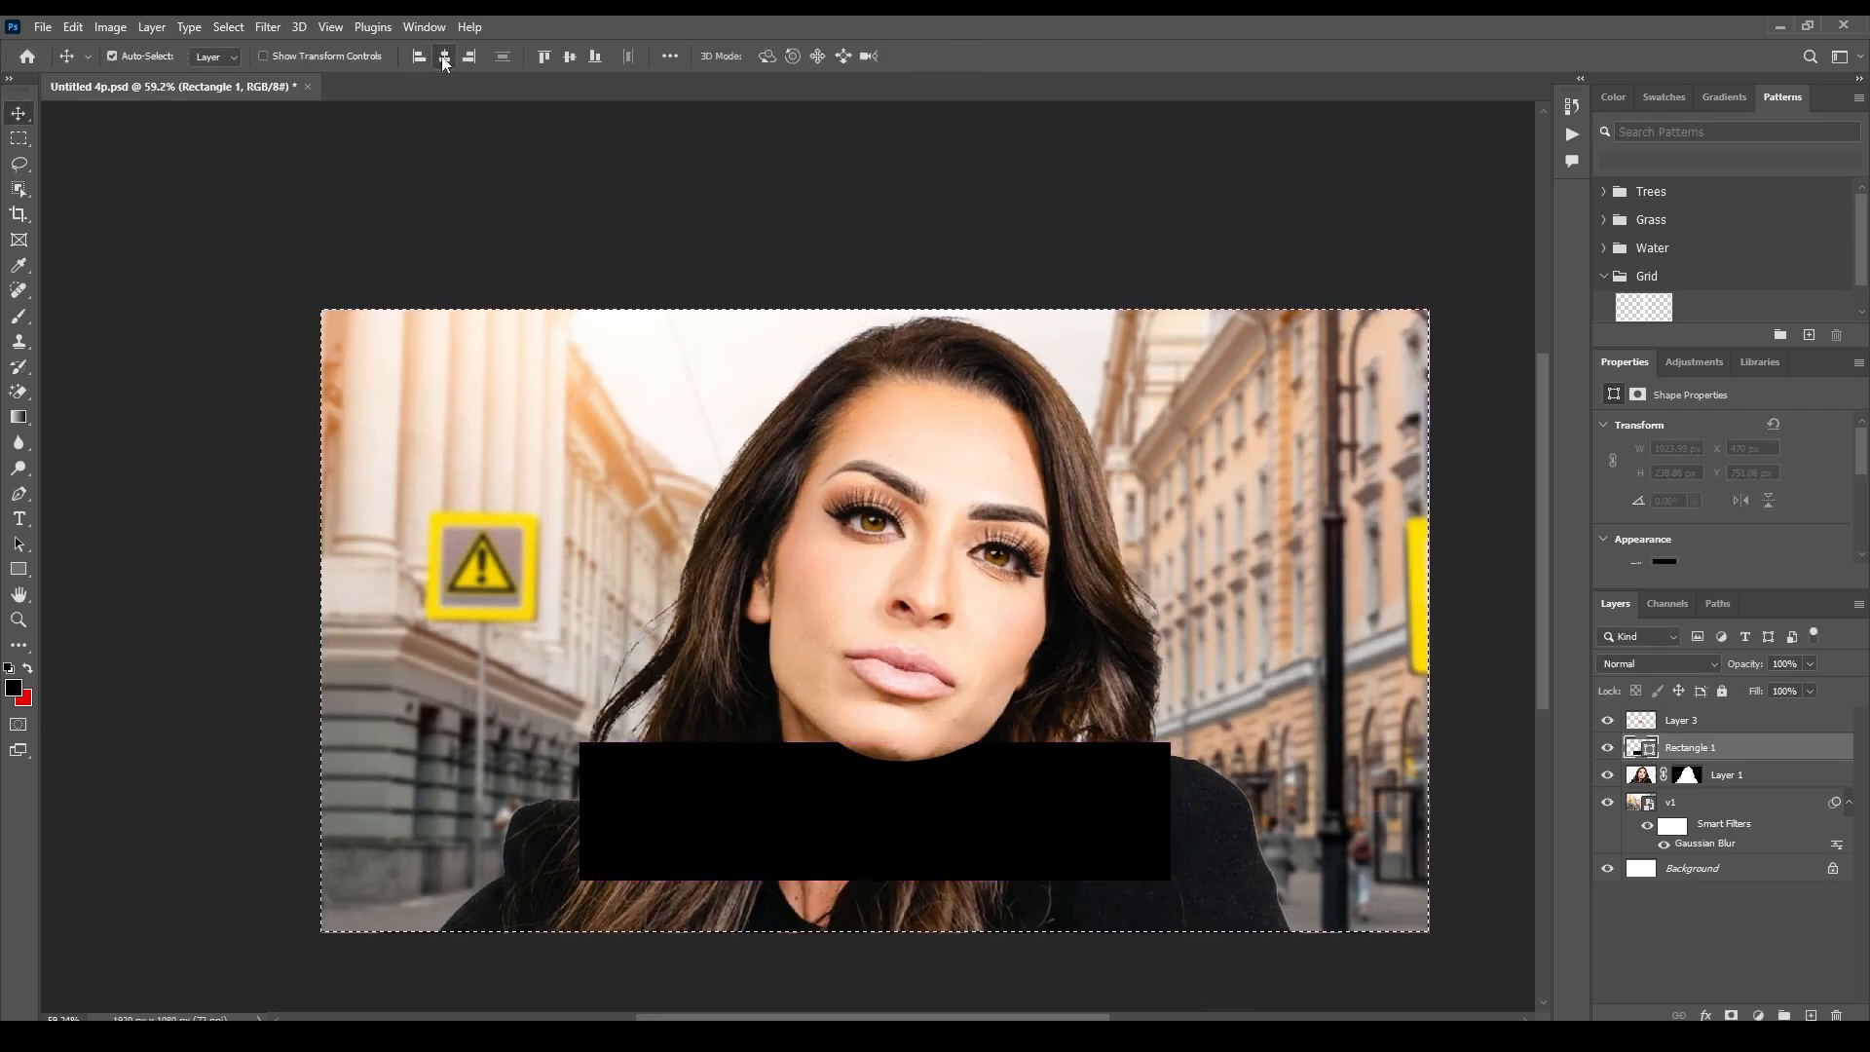
pyautogui.hotkey('ctrl', 'd')
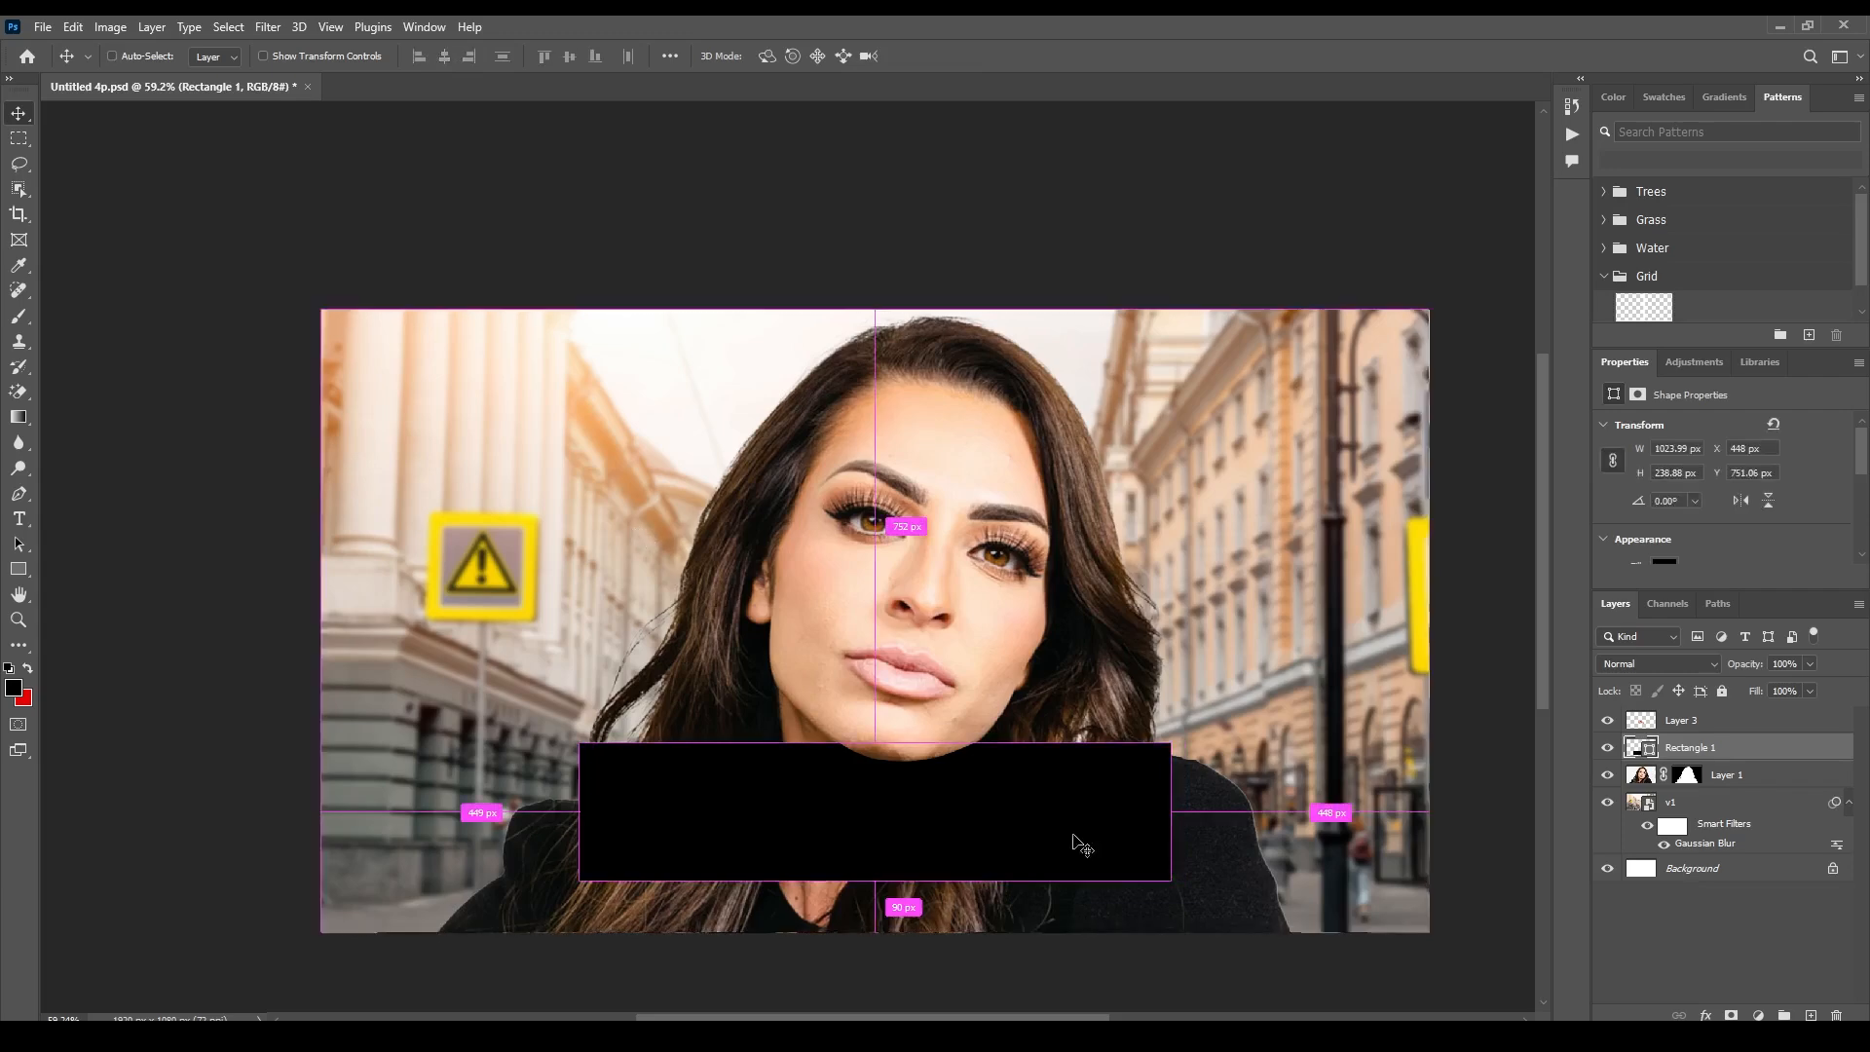
# Recolour the black rectangle to red e80300
pyautogui.scroll(2, 1081, 846)
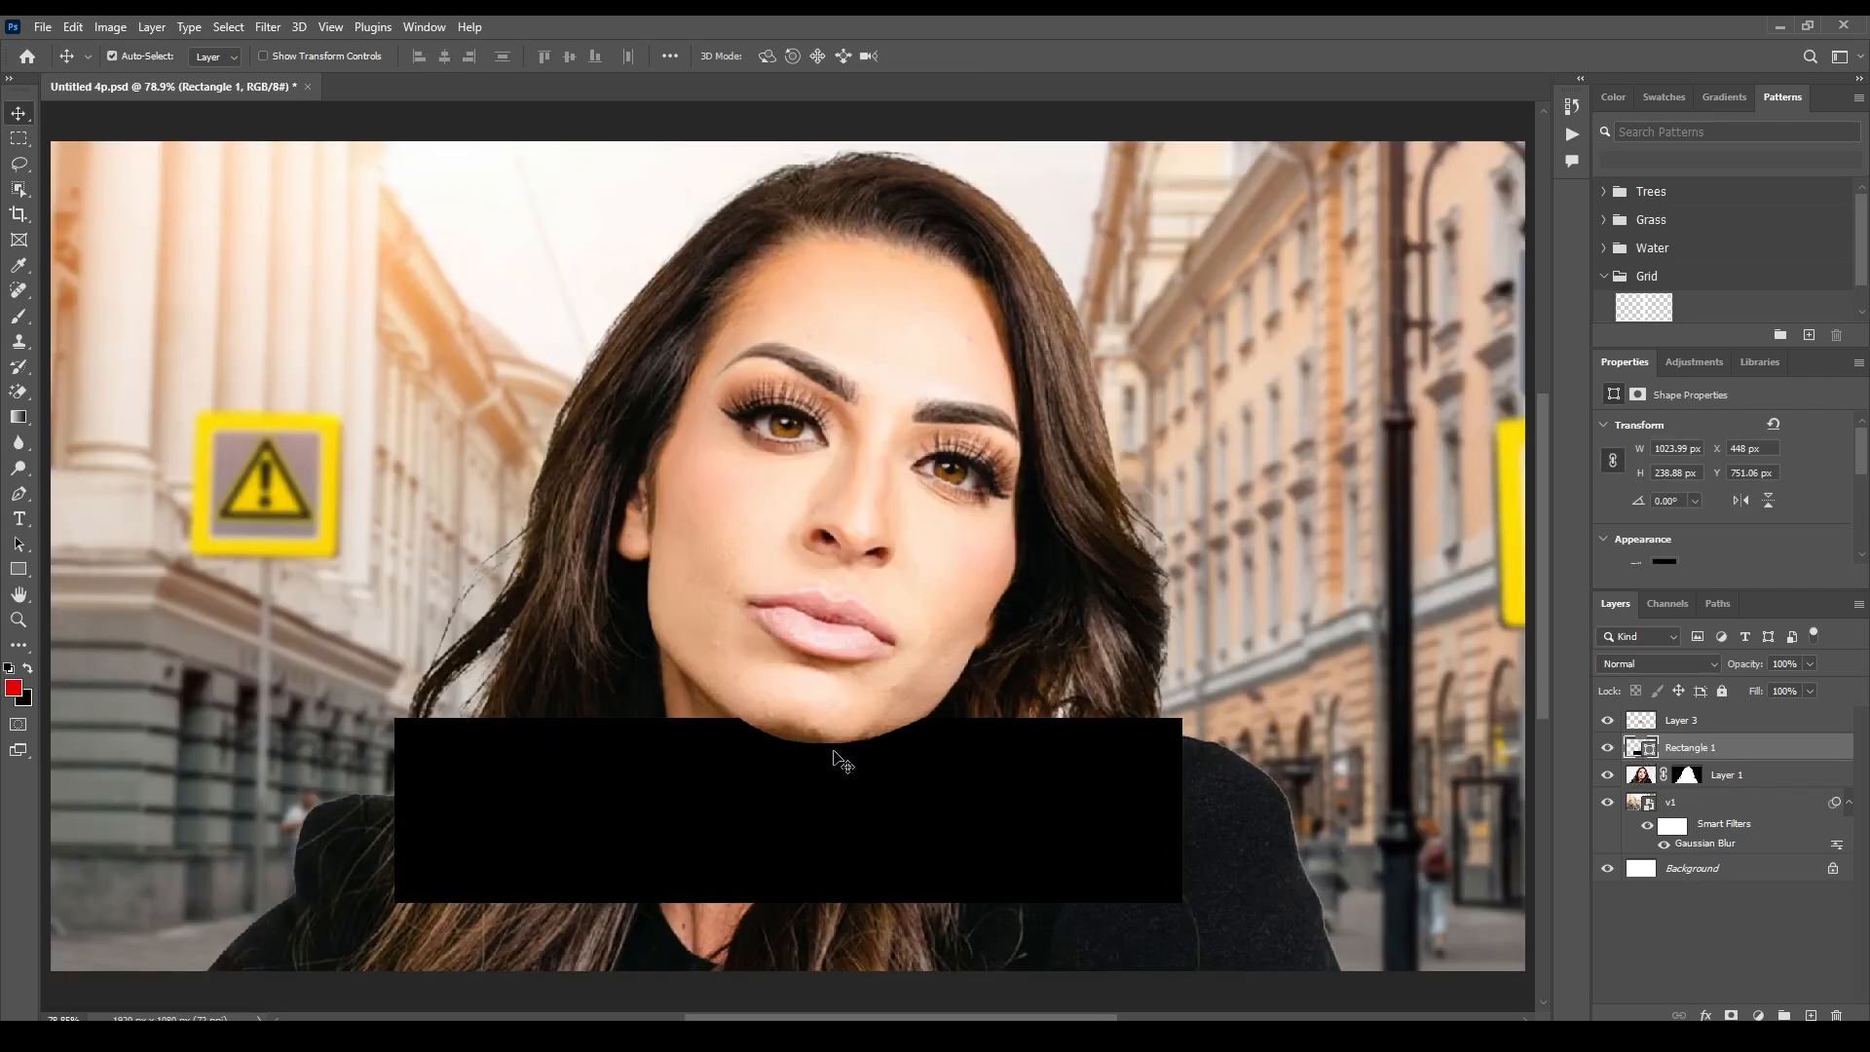
pyautogui.doubleClick(1645, 748)
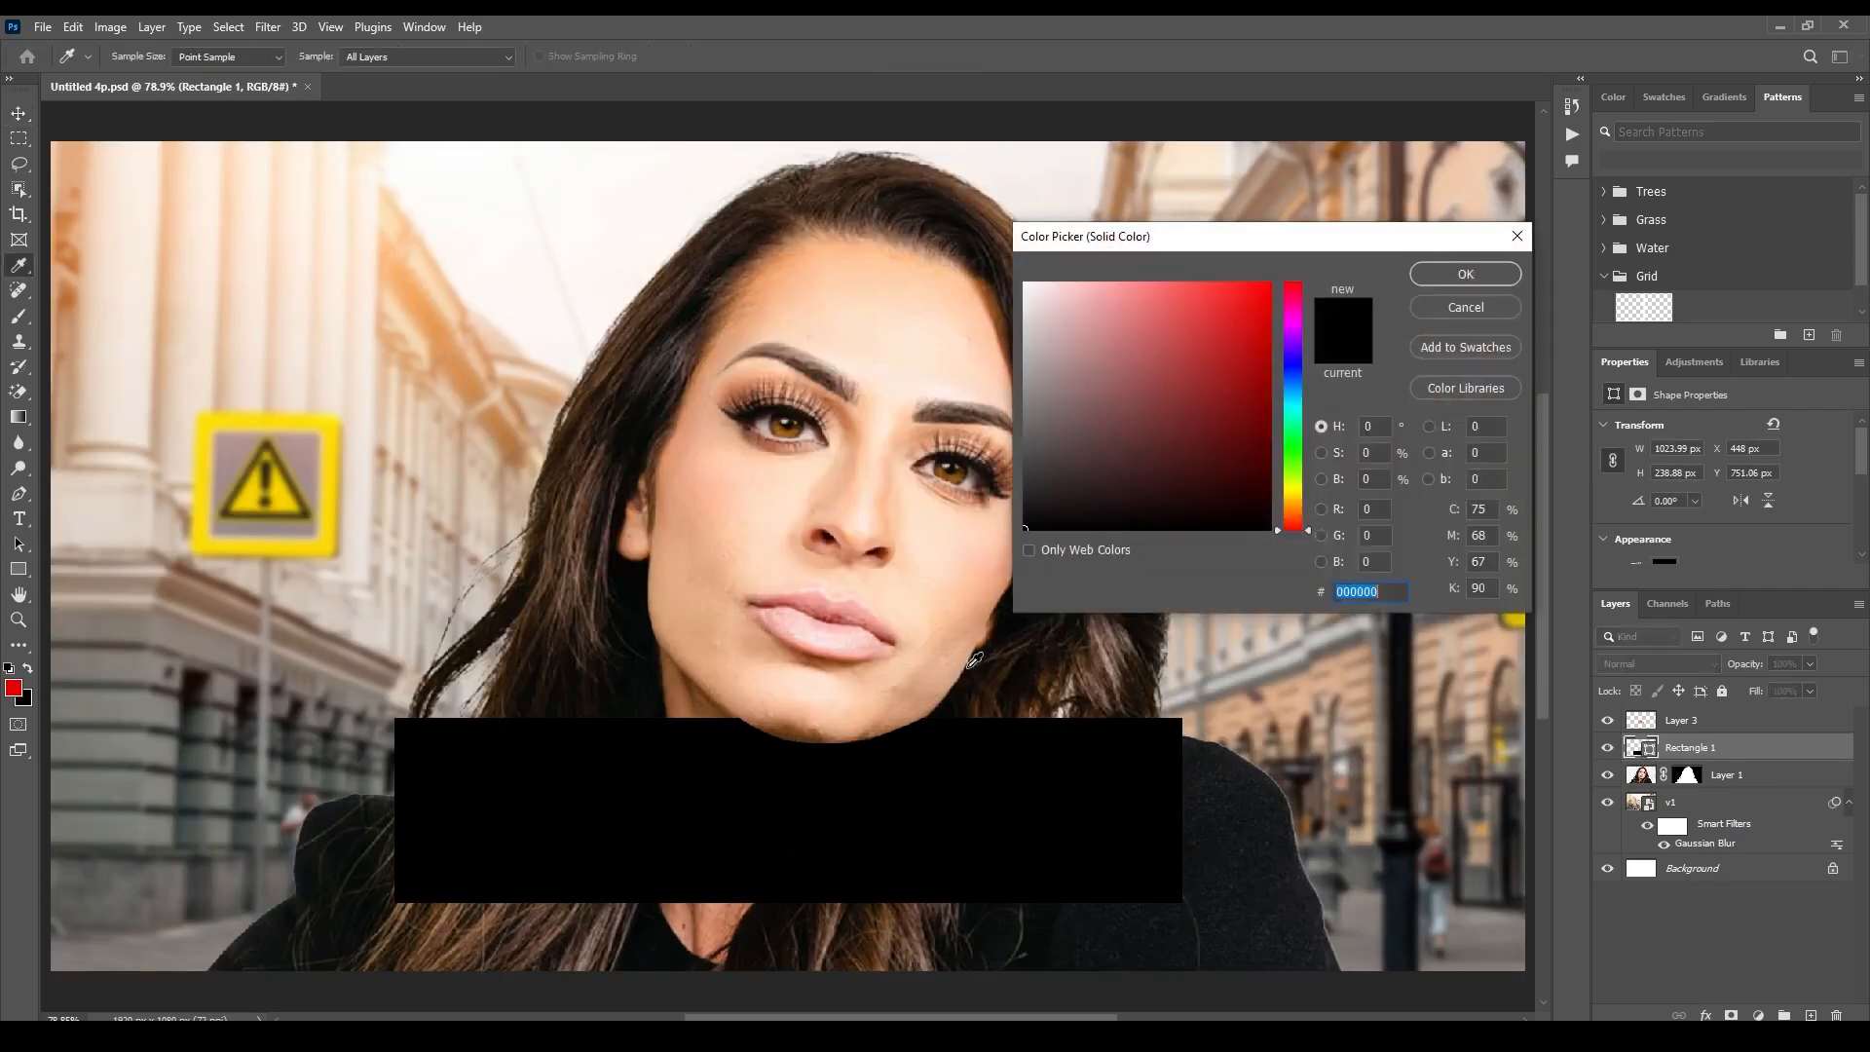
pyautogui.click(18, 684)
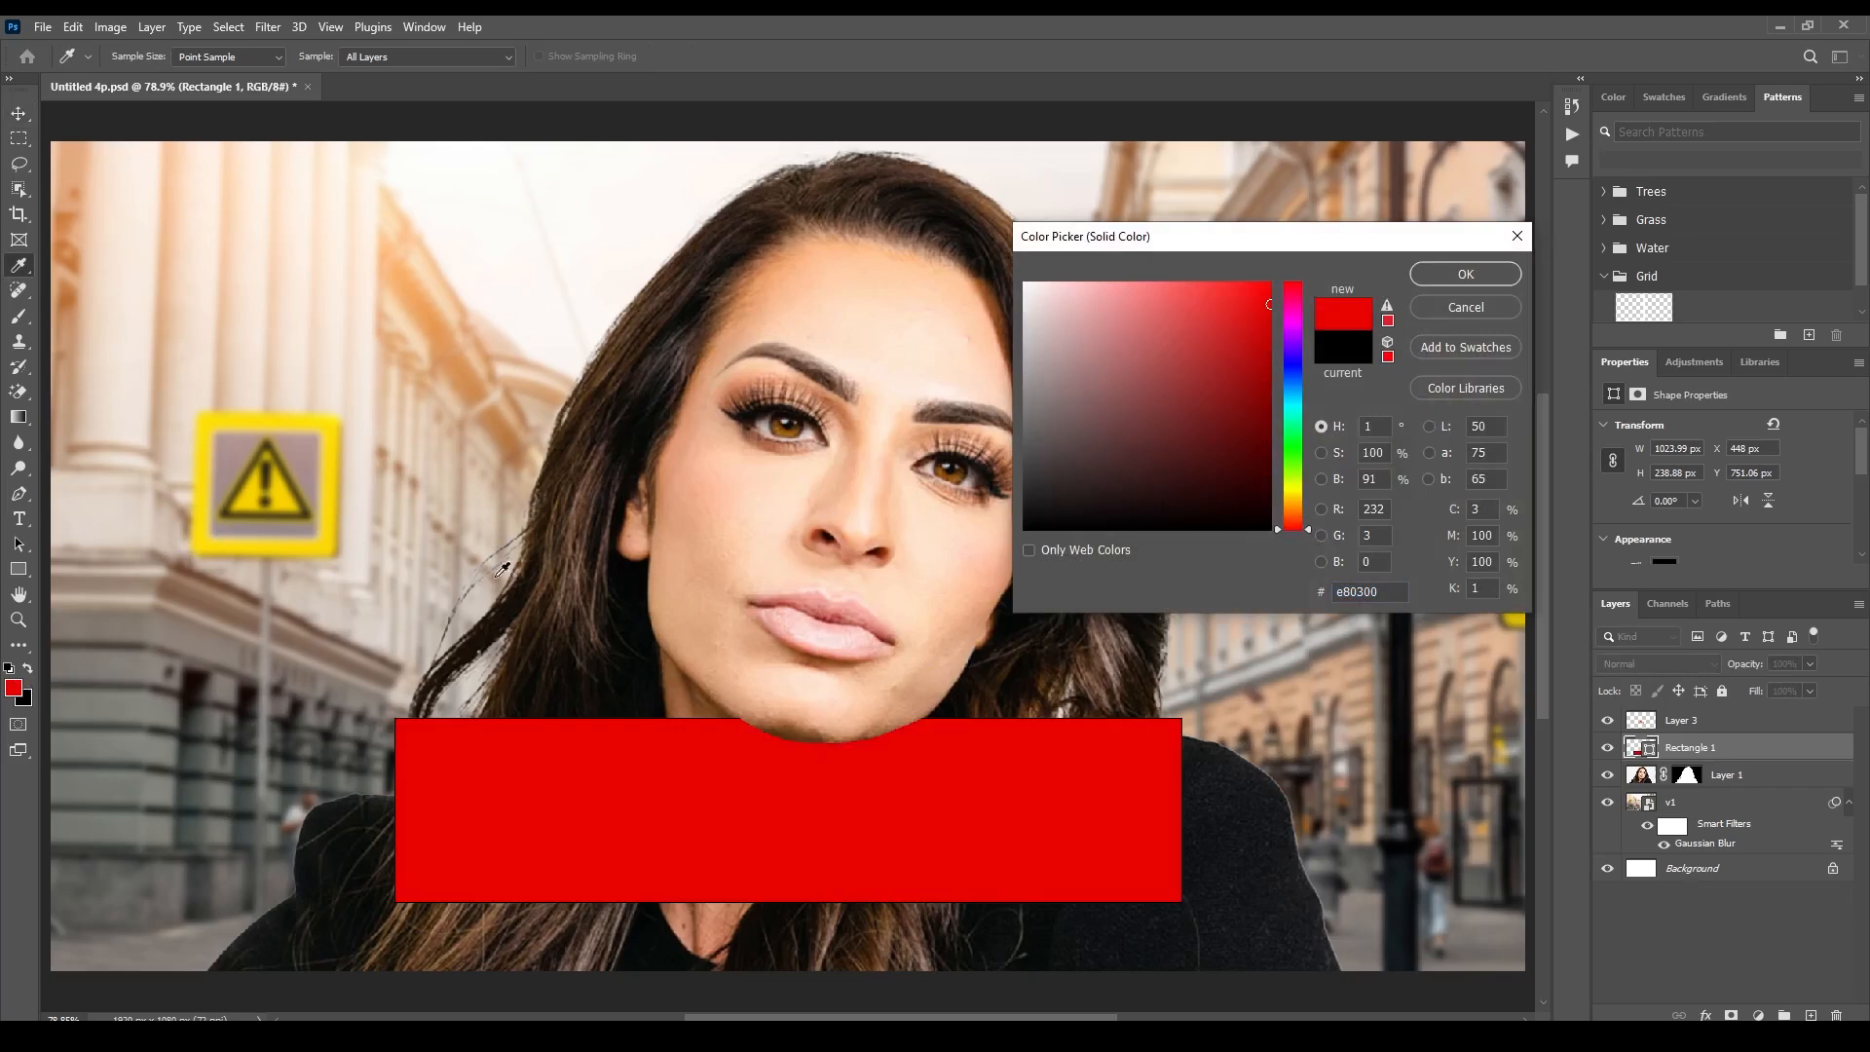
pyautogui.click(1465, 276)
pyautogui.press('v')
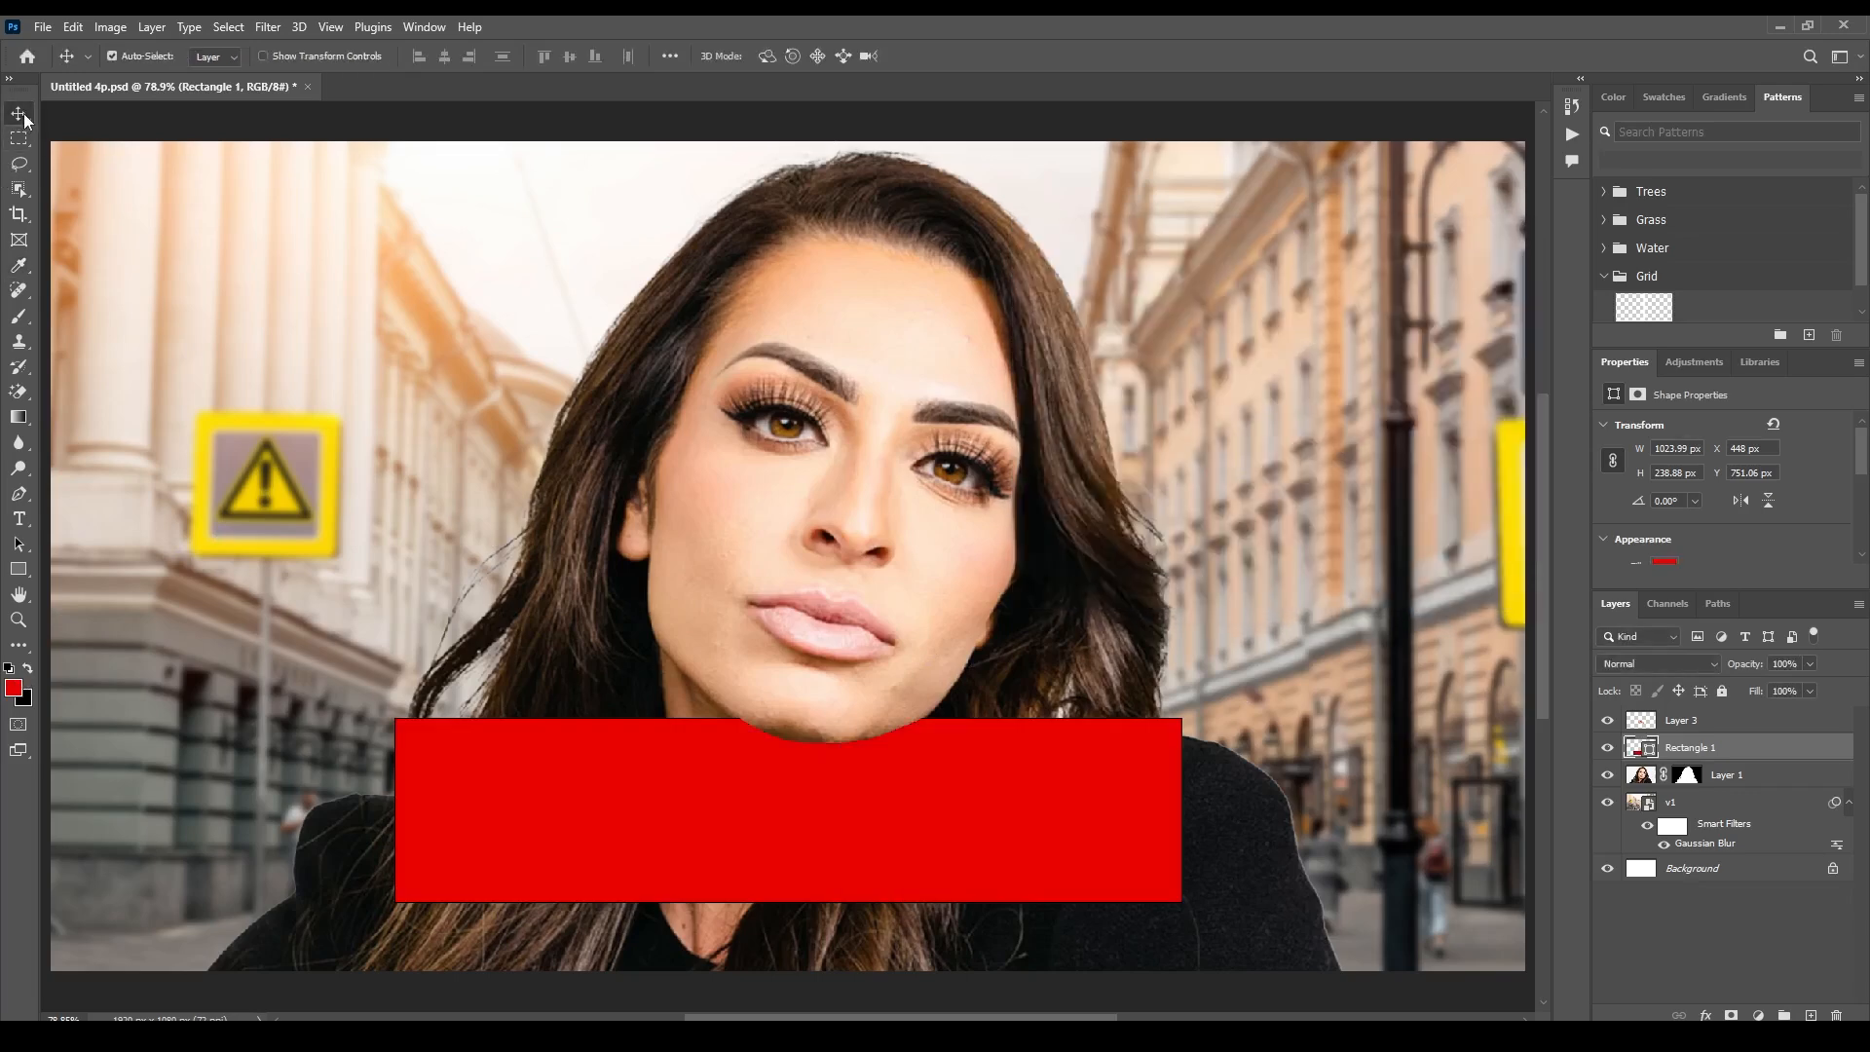
# Transform the red rectangle to about 104.3% width and 95% height, keeping it centred and lowering its upper edge
pyautogui.scroll(-3, 1040, 854)
pyautogui.scroll(2, 901, 833)
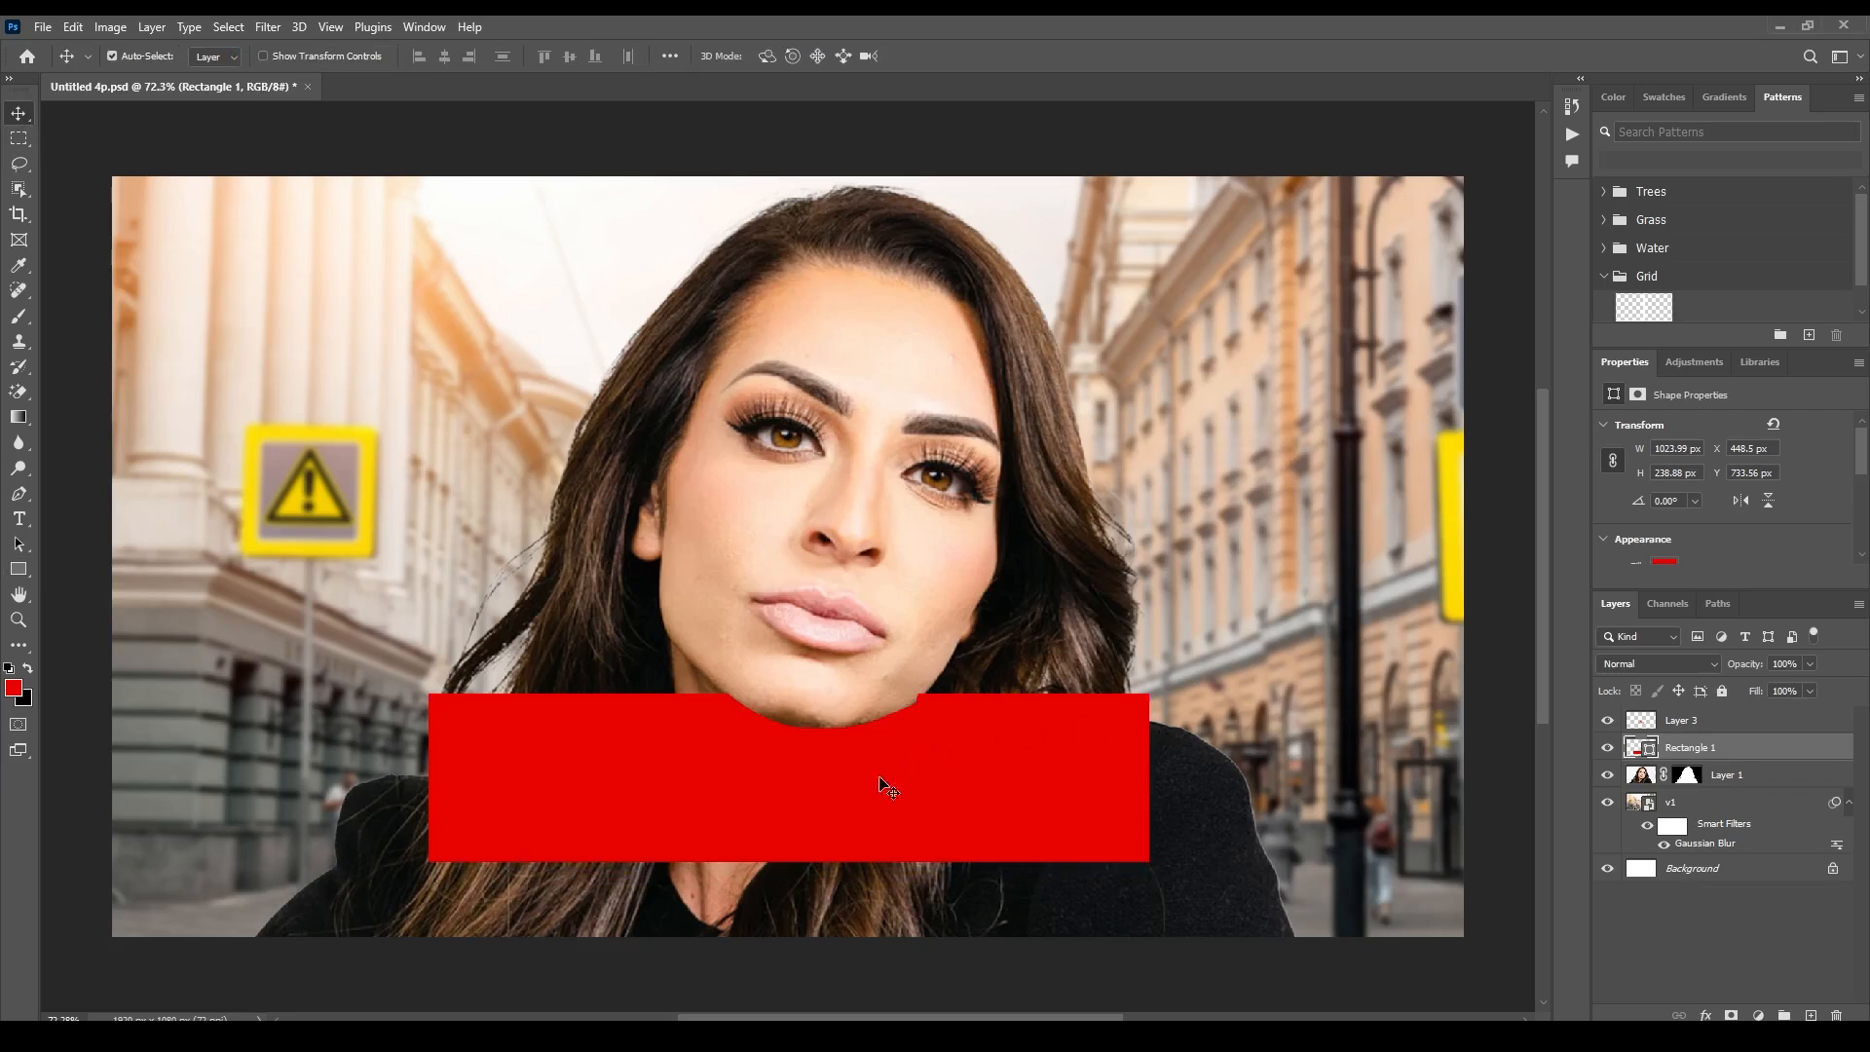
pyautogui.hotkey('ctrl', 't')
pyautogui.moveTo(1149, 776); pyautogui.dragTo(1167, 773)
pyautogui.moveTo(794, 694); pyautogui.dragTo(791, 697)
pyautogui.hotkey('ctrl', 'z')
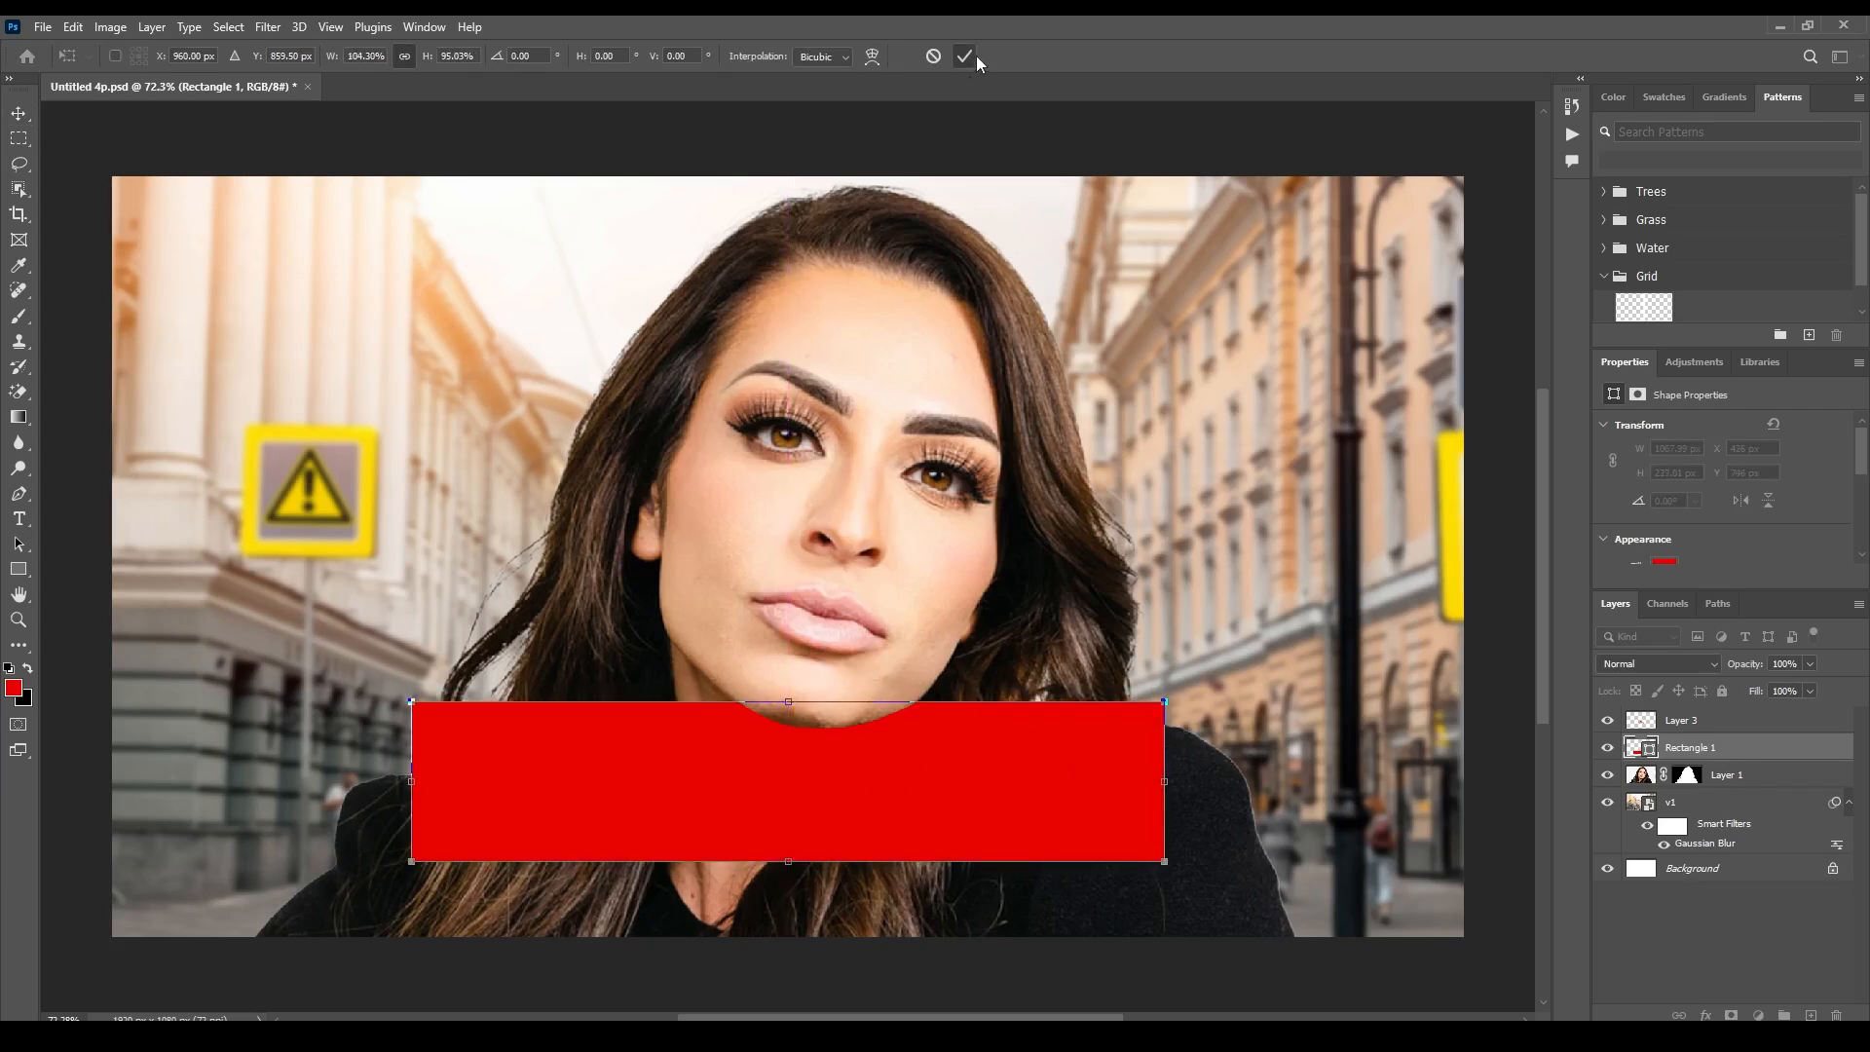
pyautogui.click(965, 56)
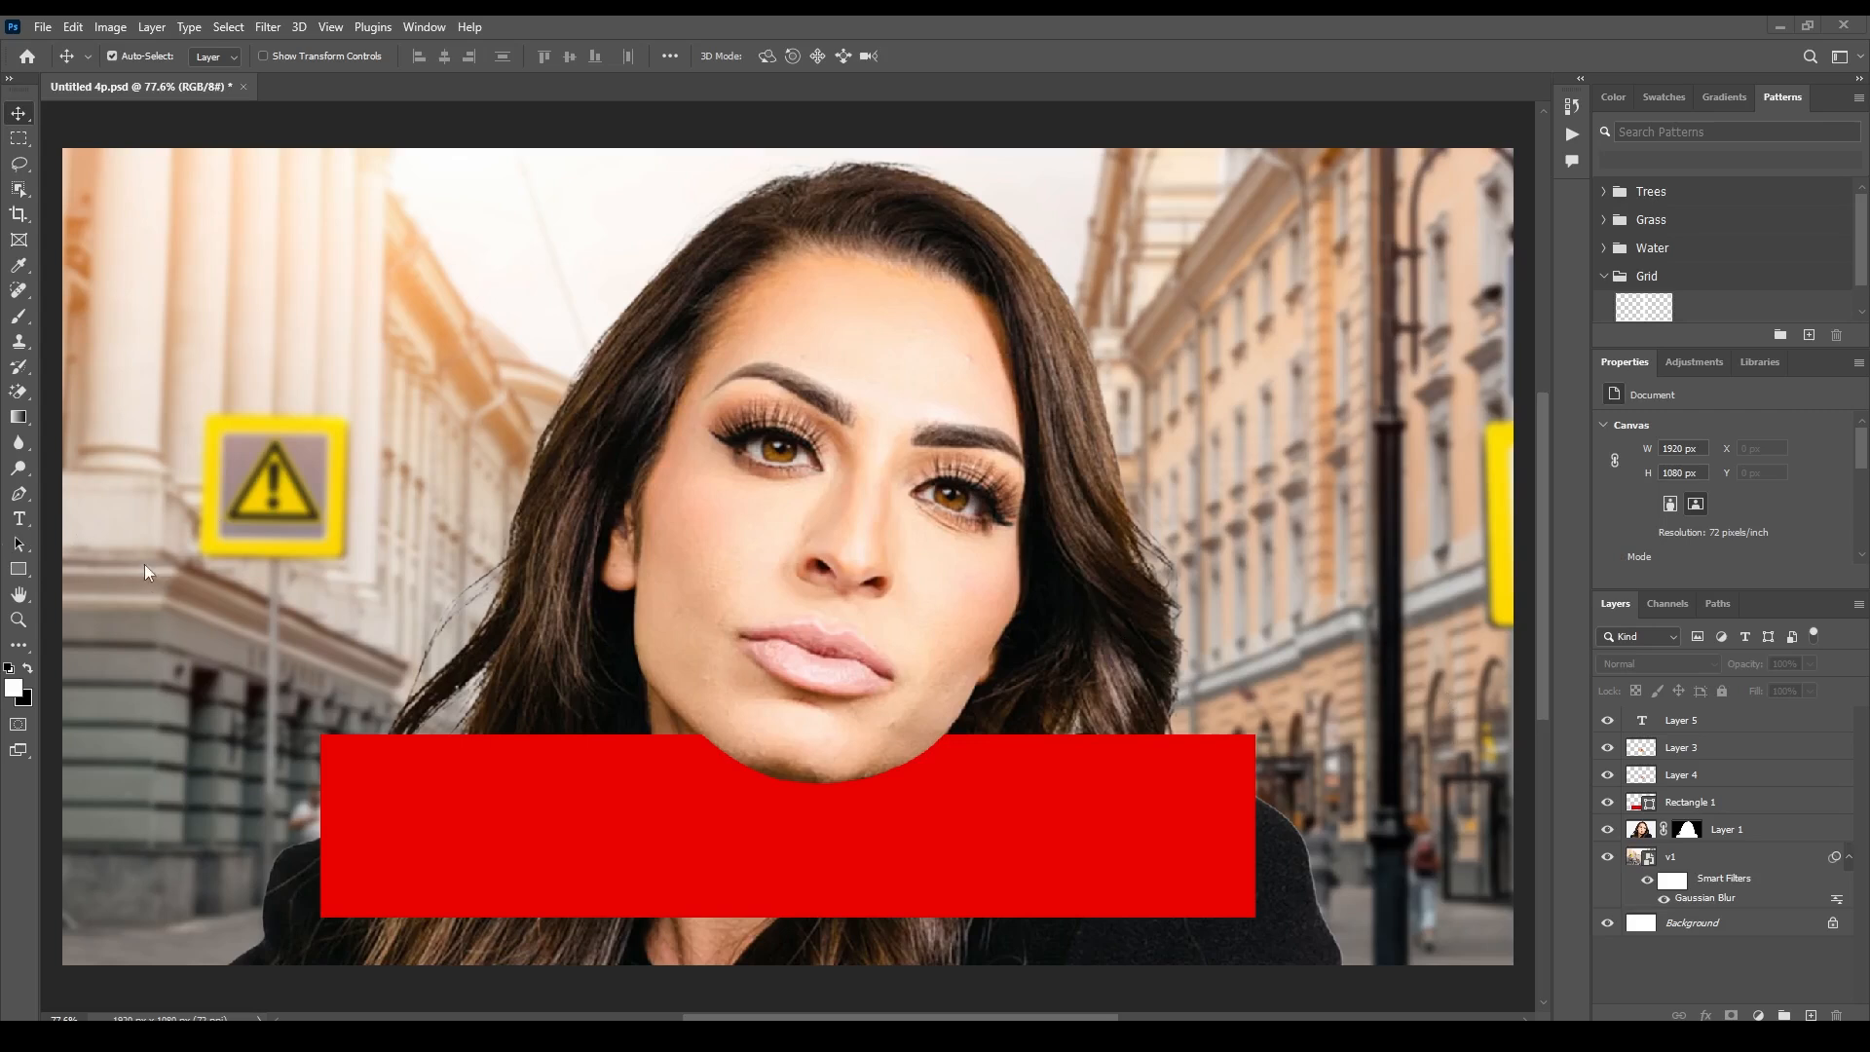
# Add the white text THE TRUTH in Gotham Ultra Italic at 64 pt on the red rectangle
pyautogui.click(20, 522)
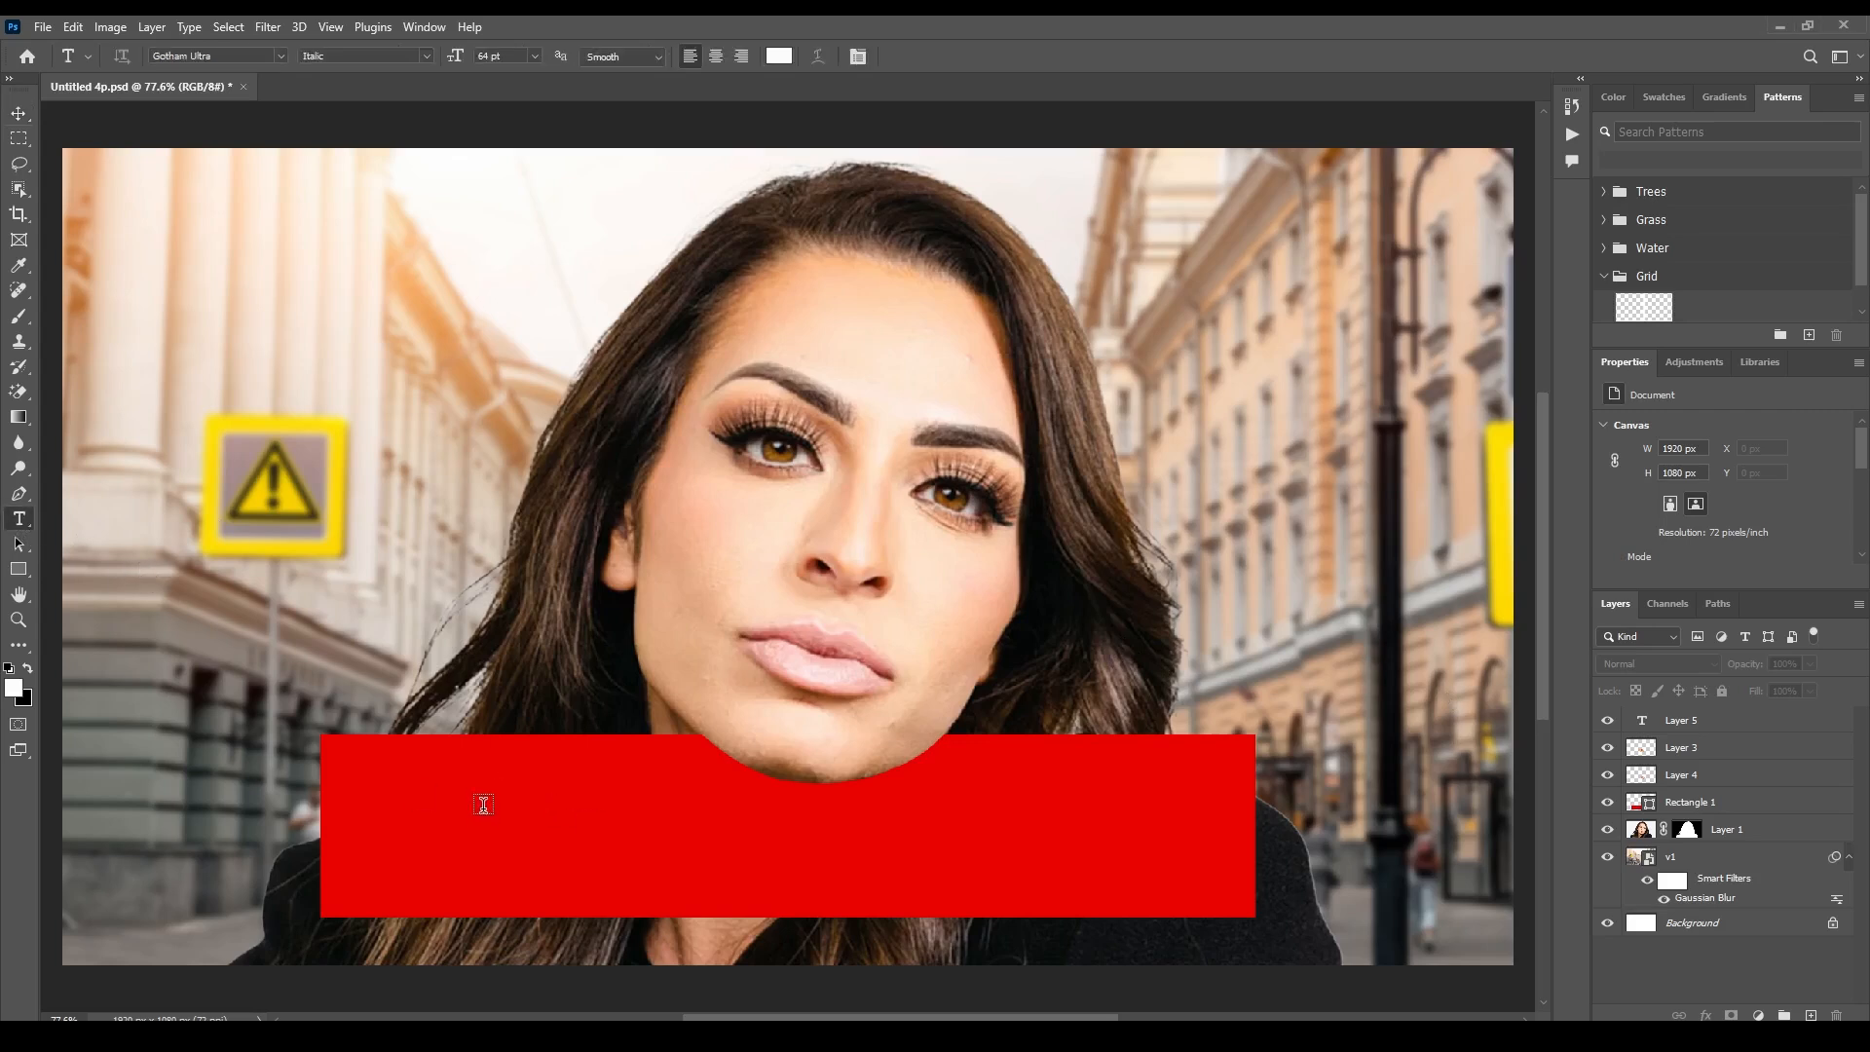
pyautogui.click(515, 829)
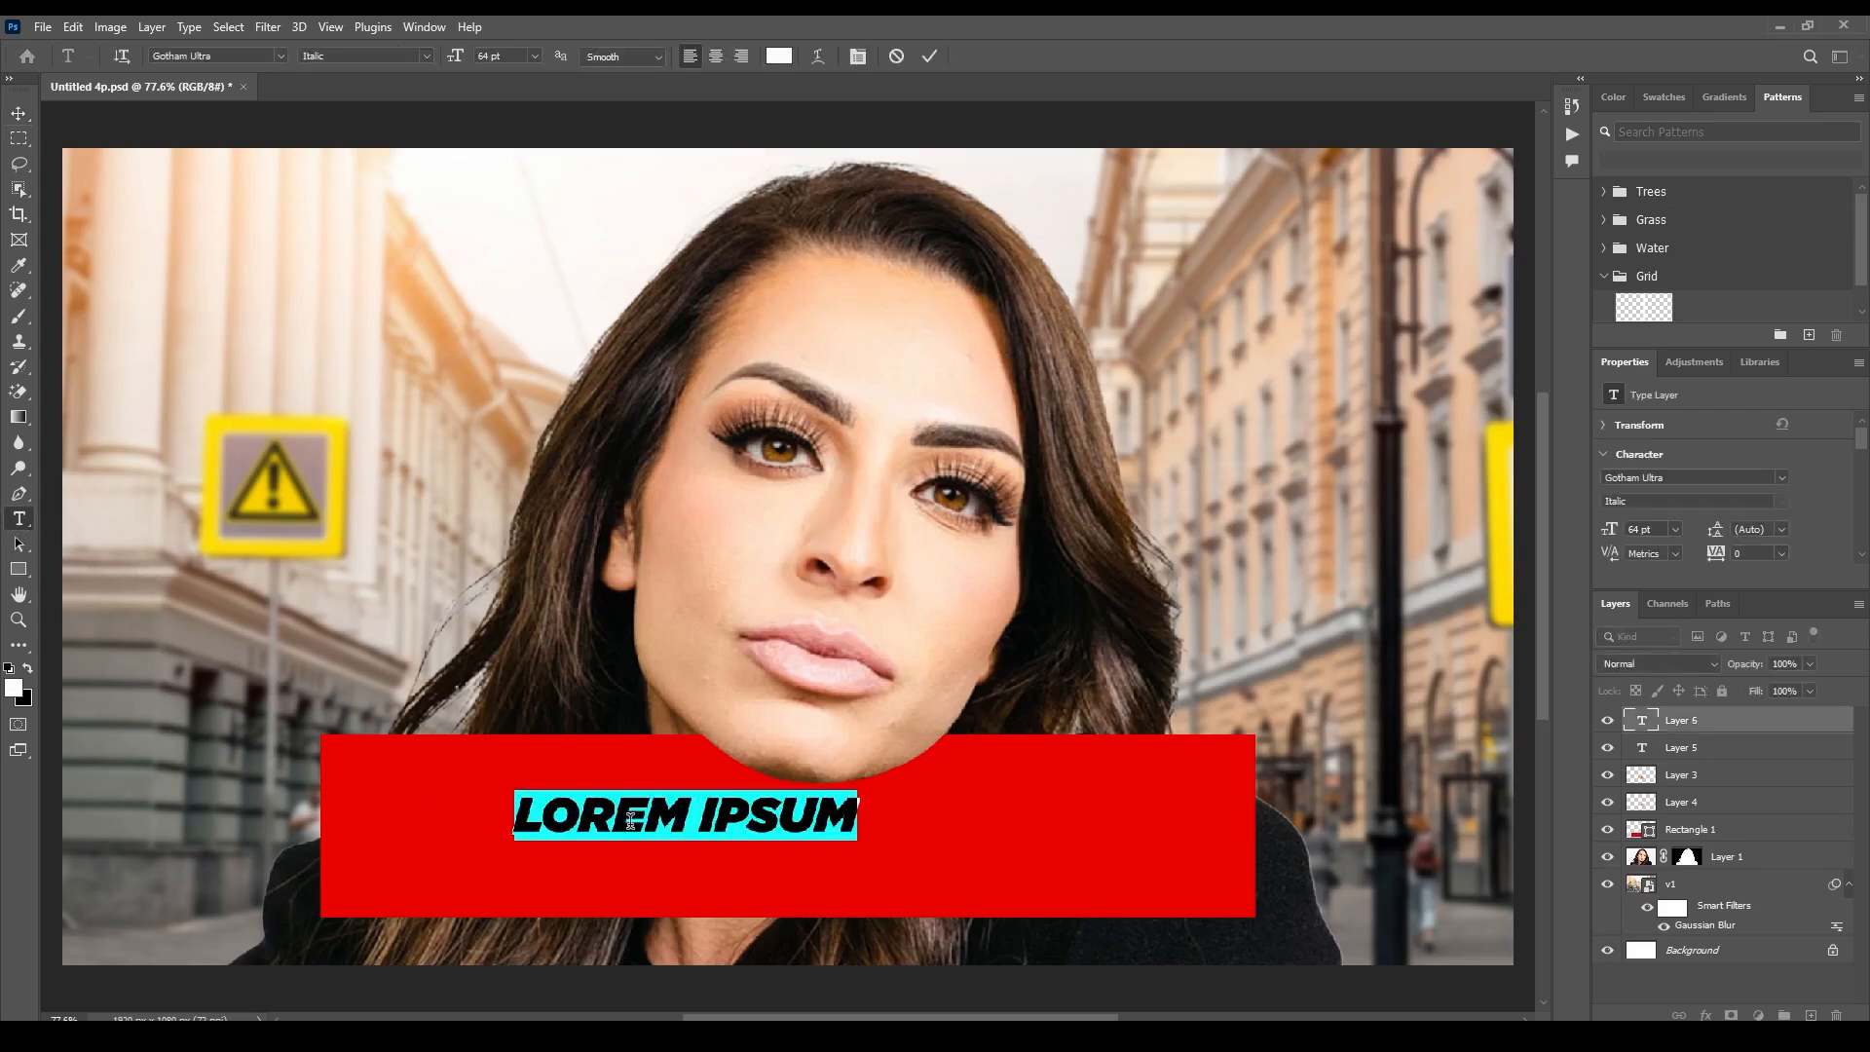
pyautogui.write('THE')
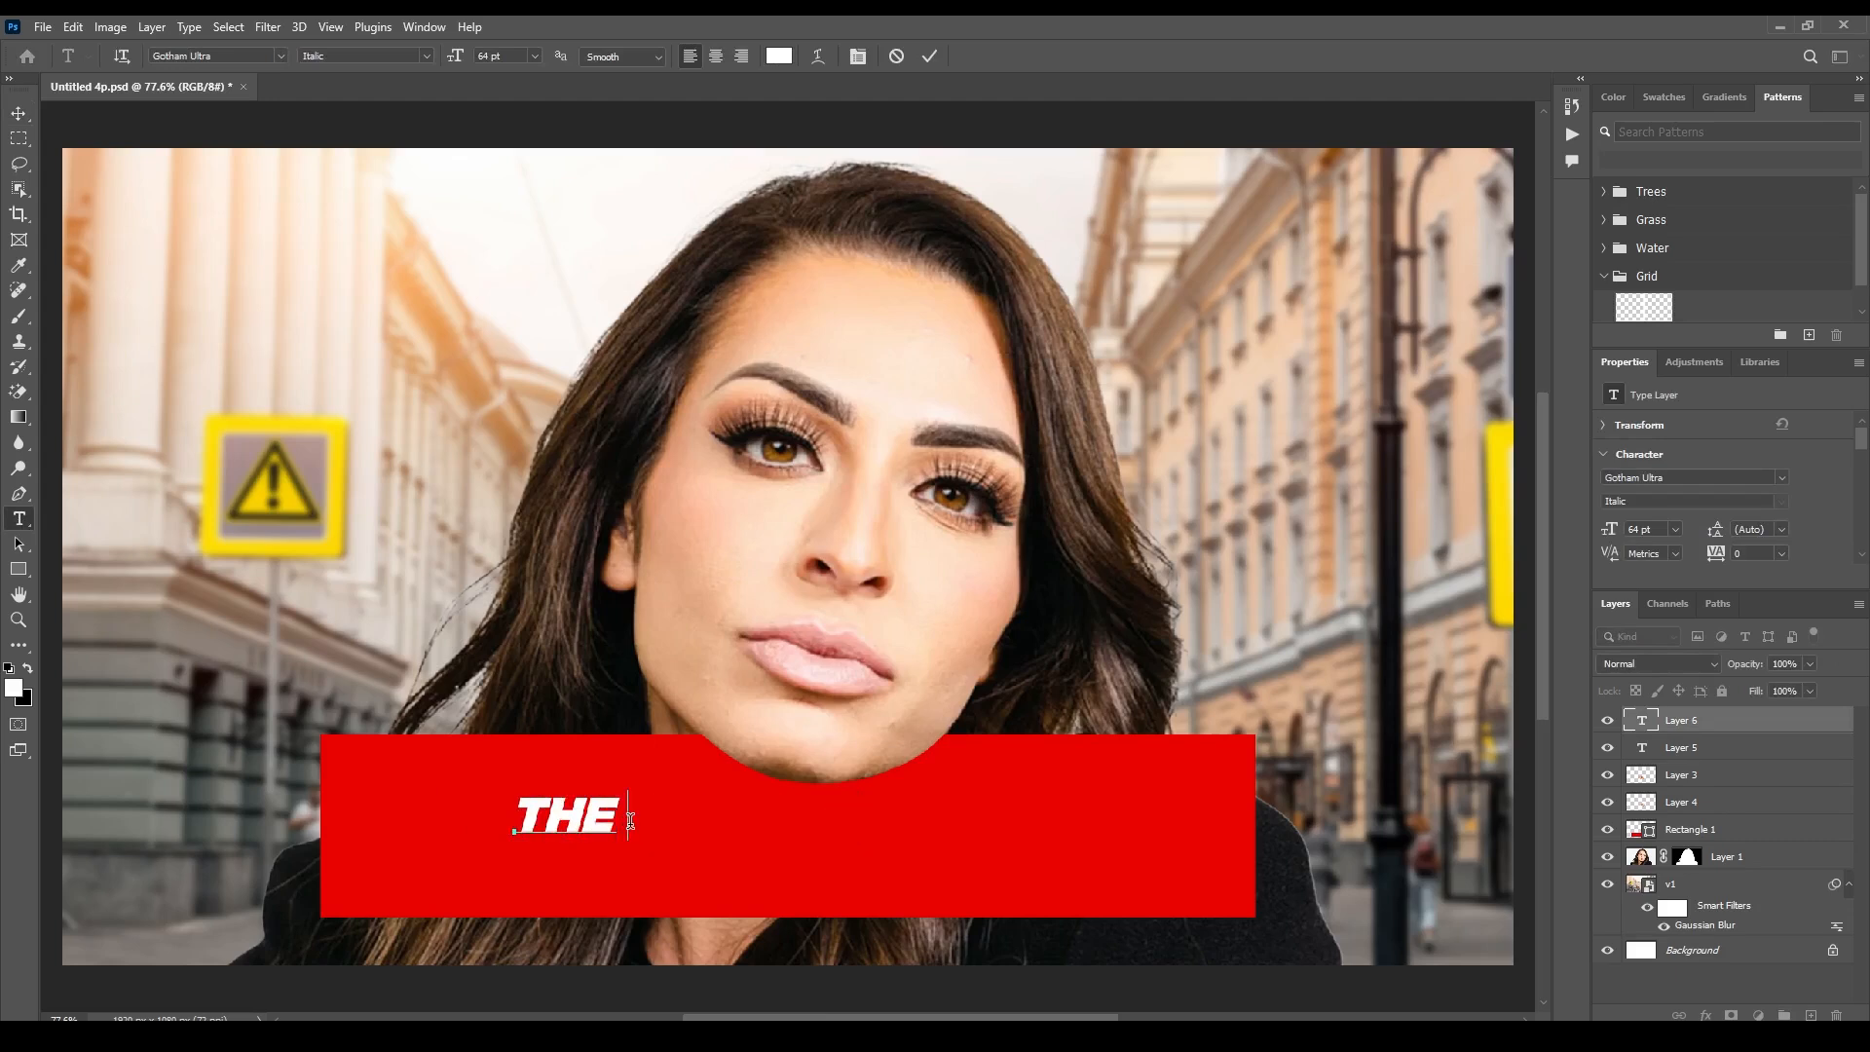
pyautogui.write(' TRUTH')
pyautogui.click(928, 56)
pyautogui.click(18, 117)
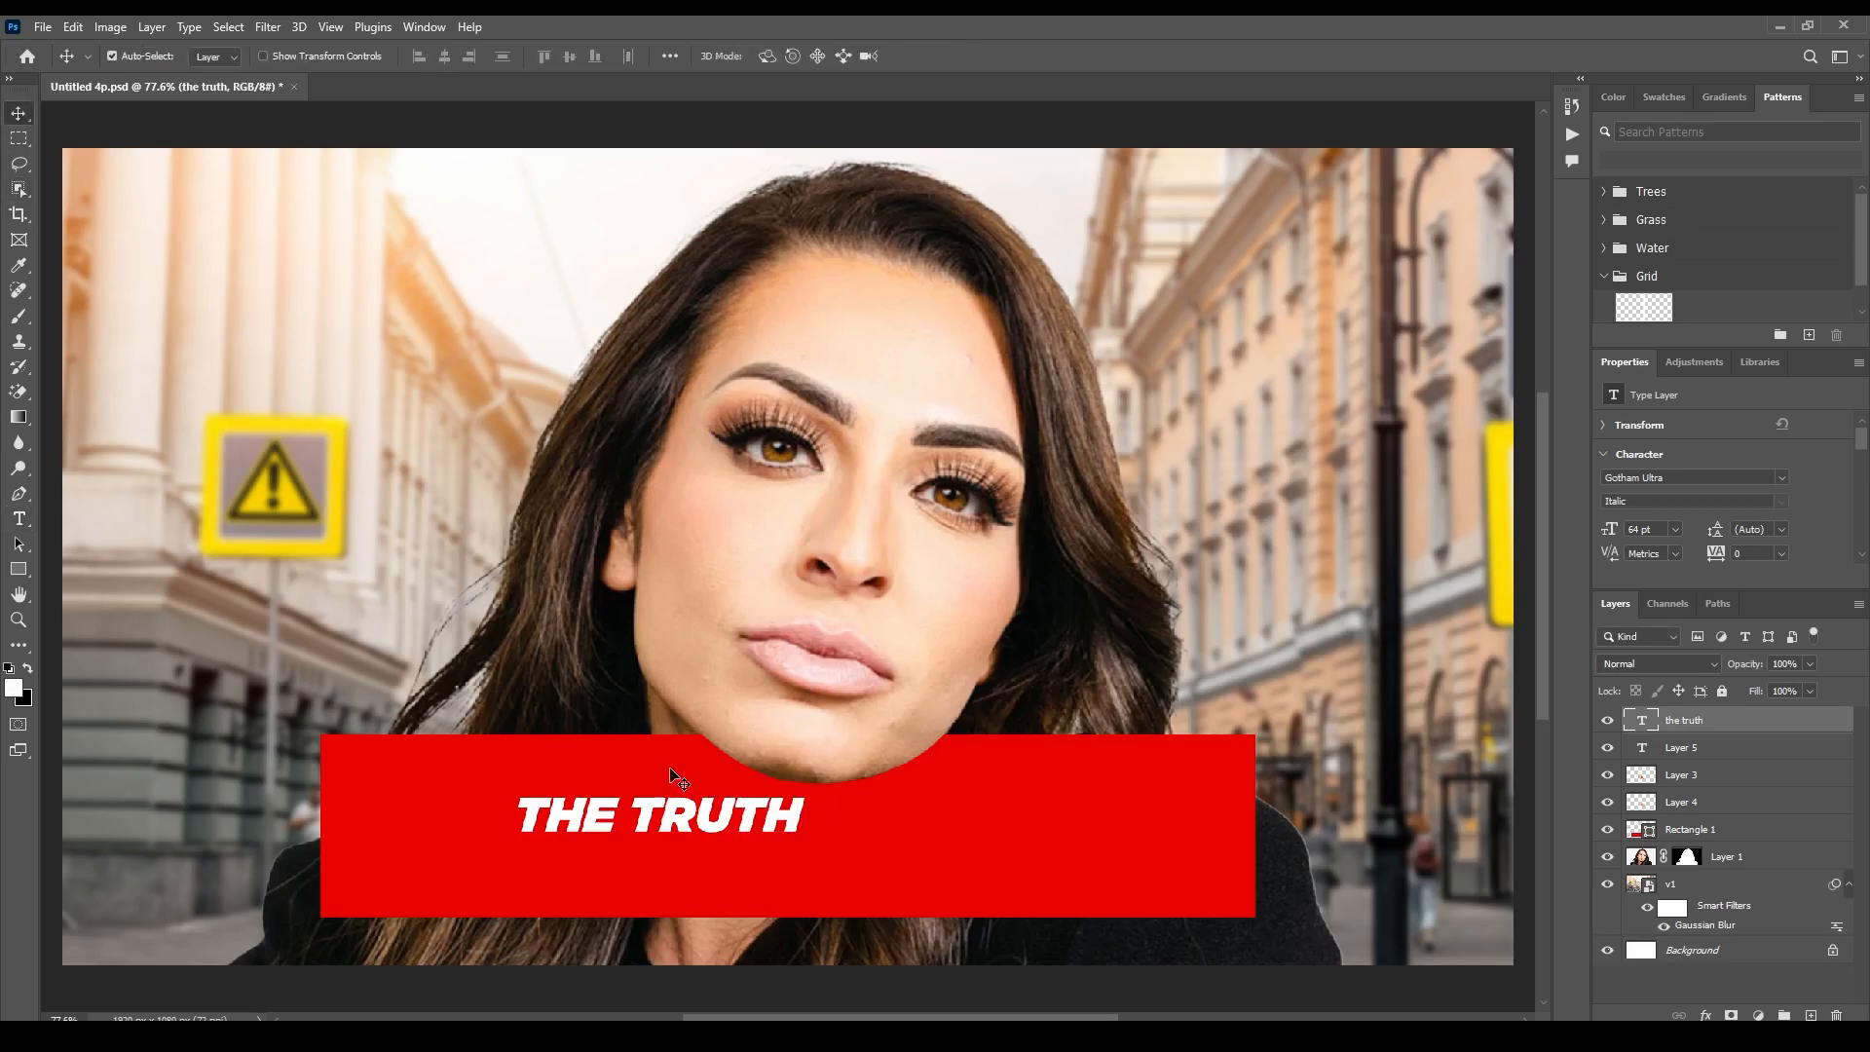
# Move the text towards the rectangle's middle and scale it to about 307% so it nearly fills the rectangle
pyautogui.moveTo(736, 814); pyautogui.dragTo(872, 847)
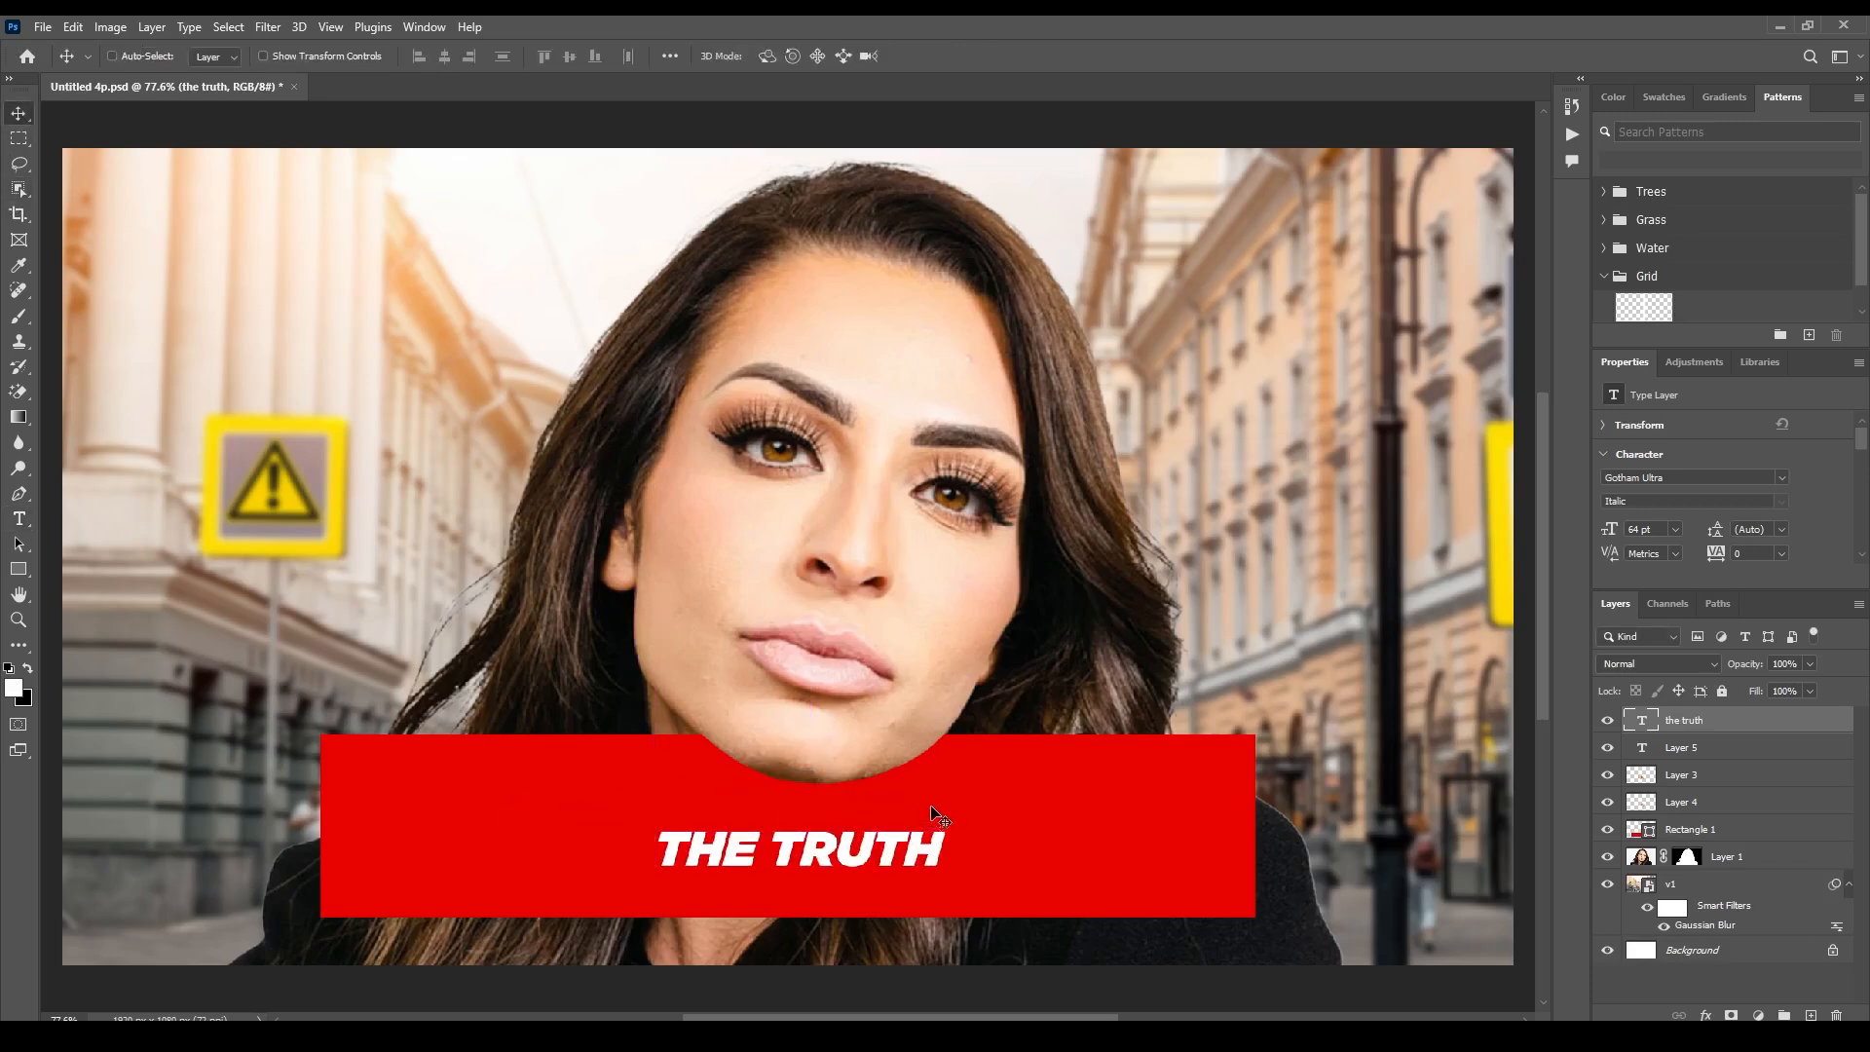
pyautogui.hotkey('ctrl', 't')
pyautogui.moveTo(1098, 768); pyautogui.dragTo(1230, 745)
pyautogui.moveTo(1166, 812); pyautogui.dragTo(1230, 747)
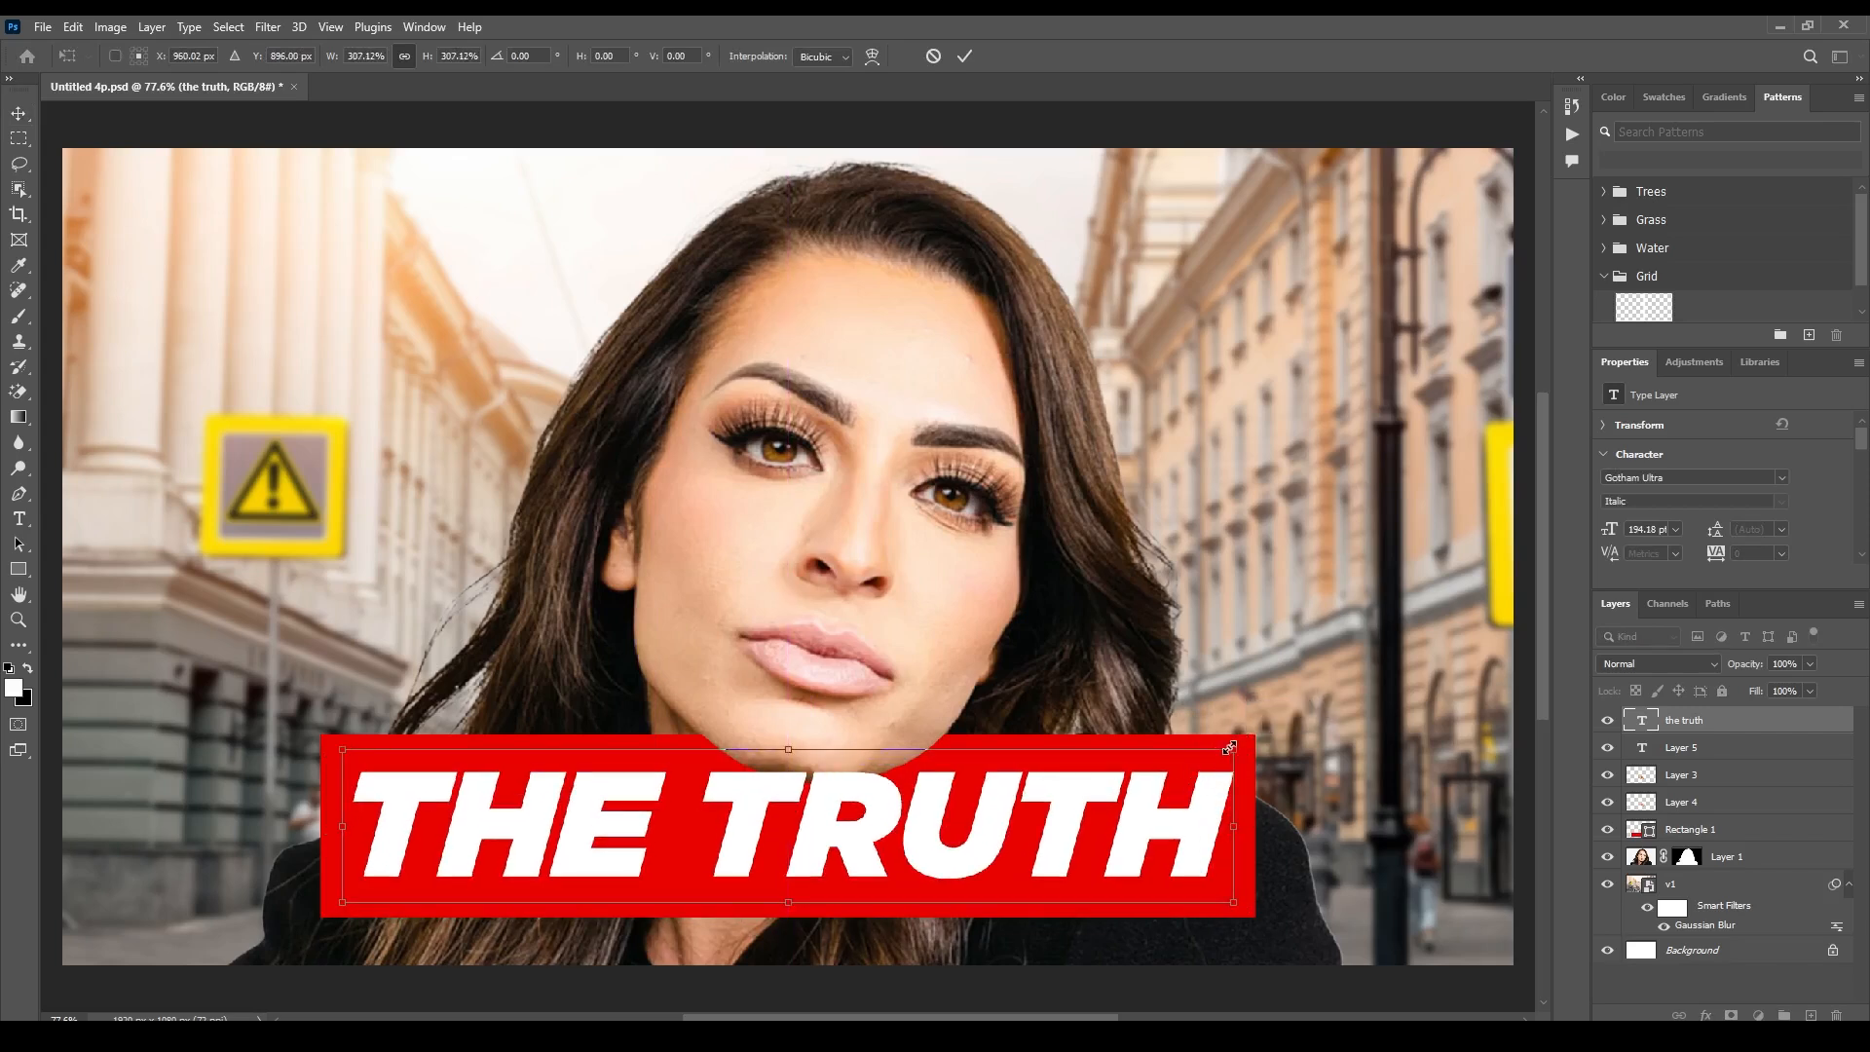
pyautogui.click(965, 56)
# Align the horizontal centres of the text and red rectangle, and place the text layer beneath the chin layers
pyautogui.click(1216, 867)
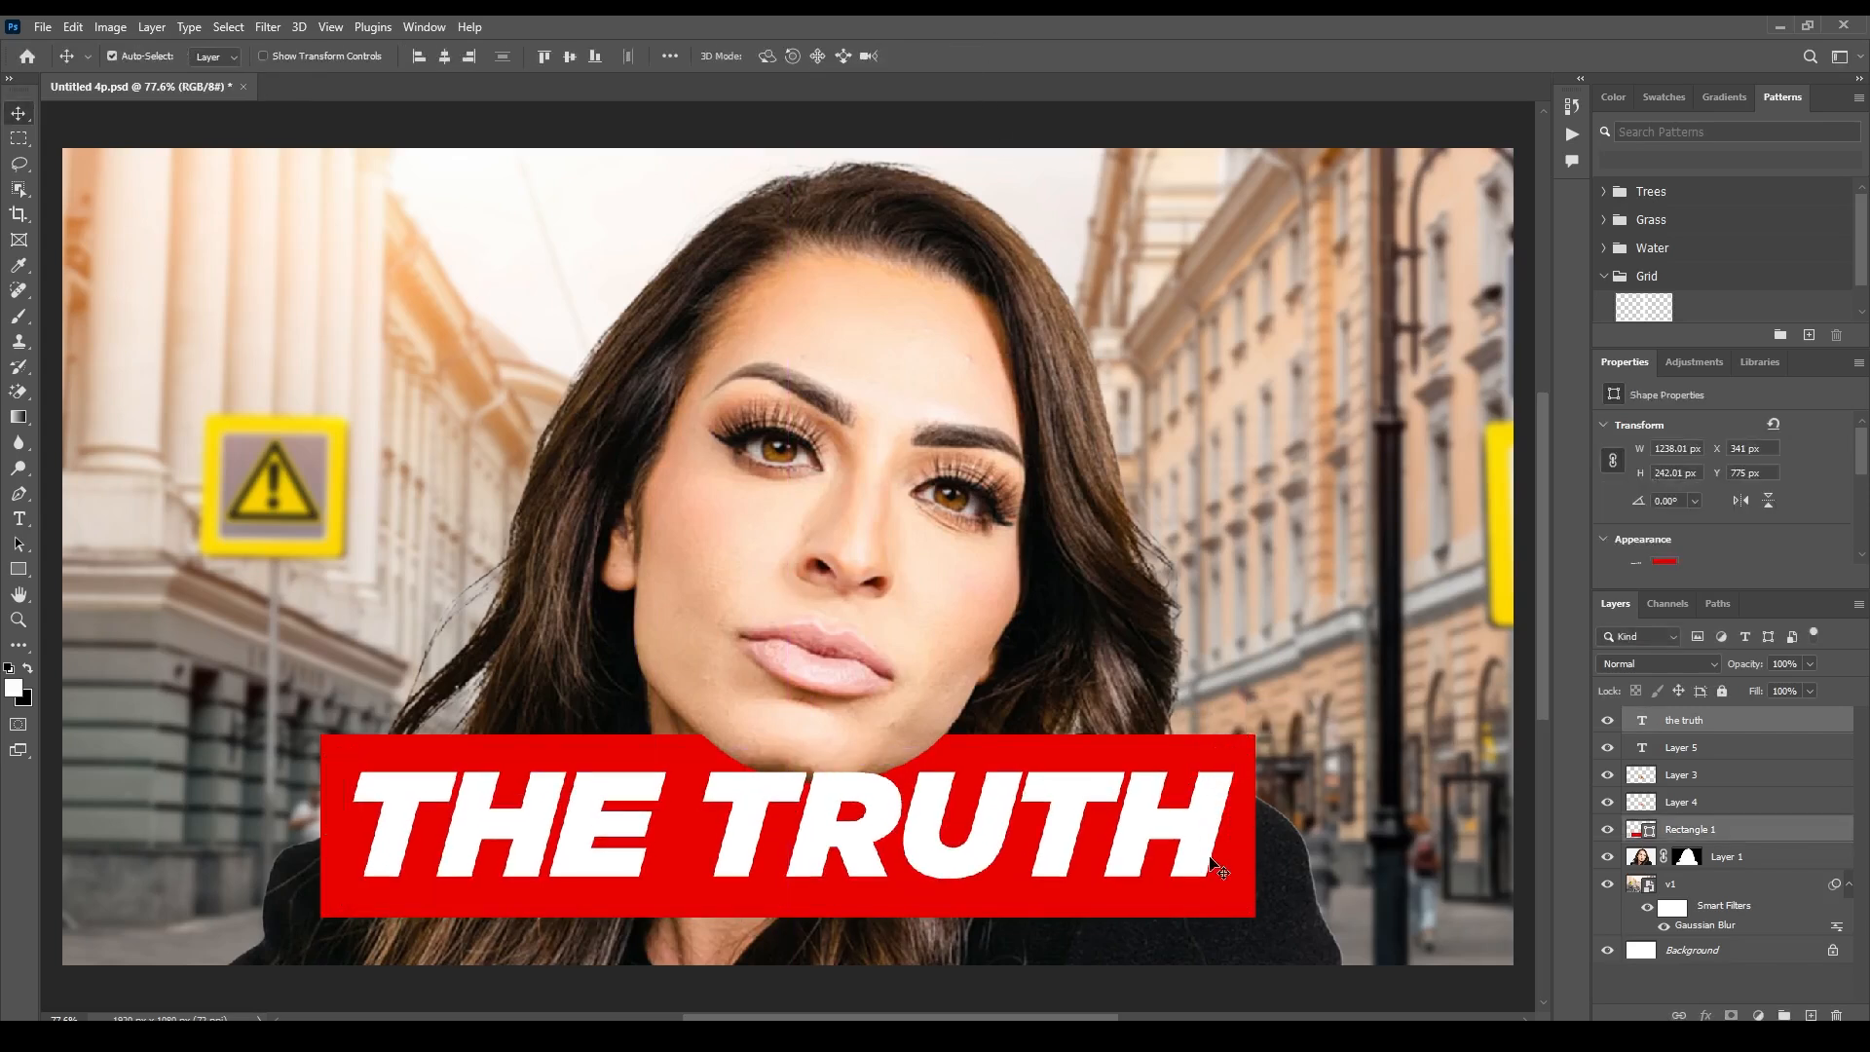
pyautogui.click(445, 56)
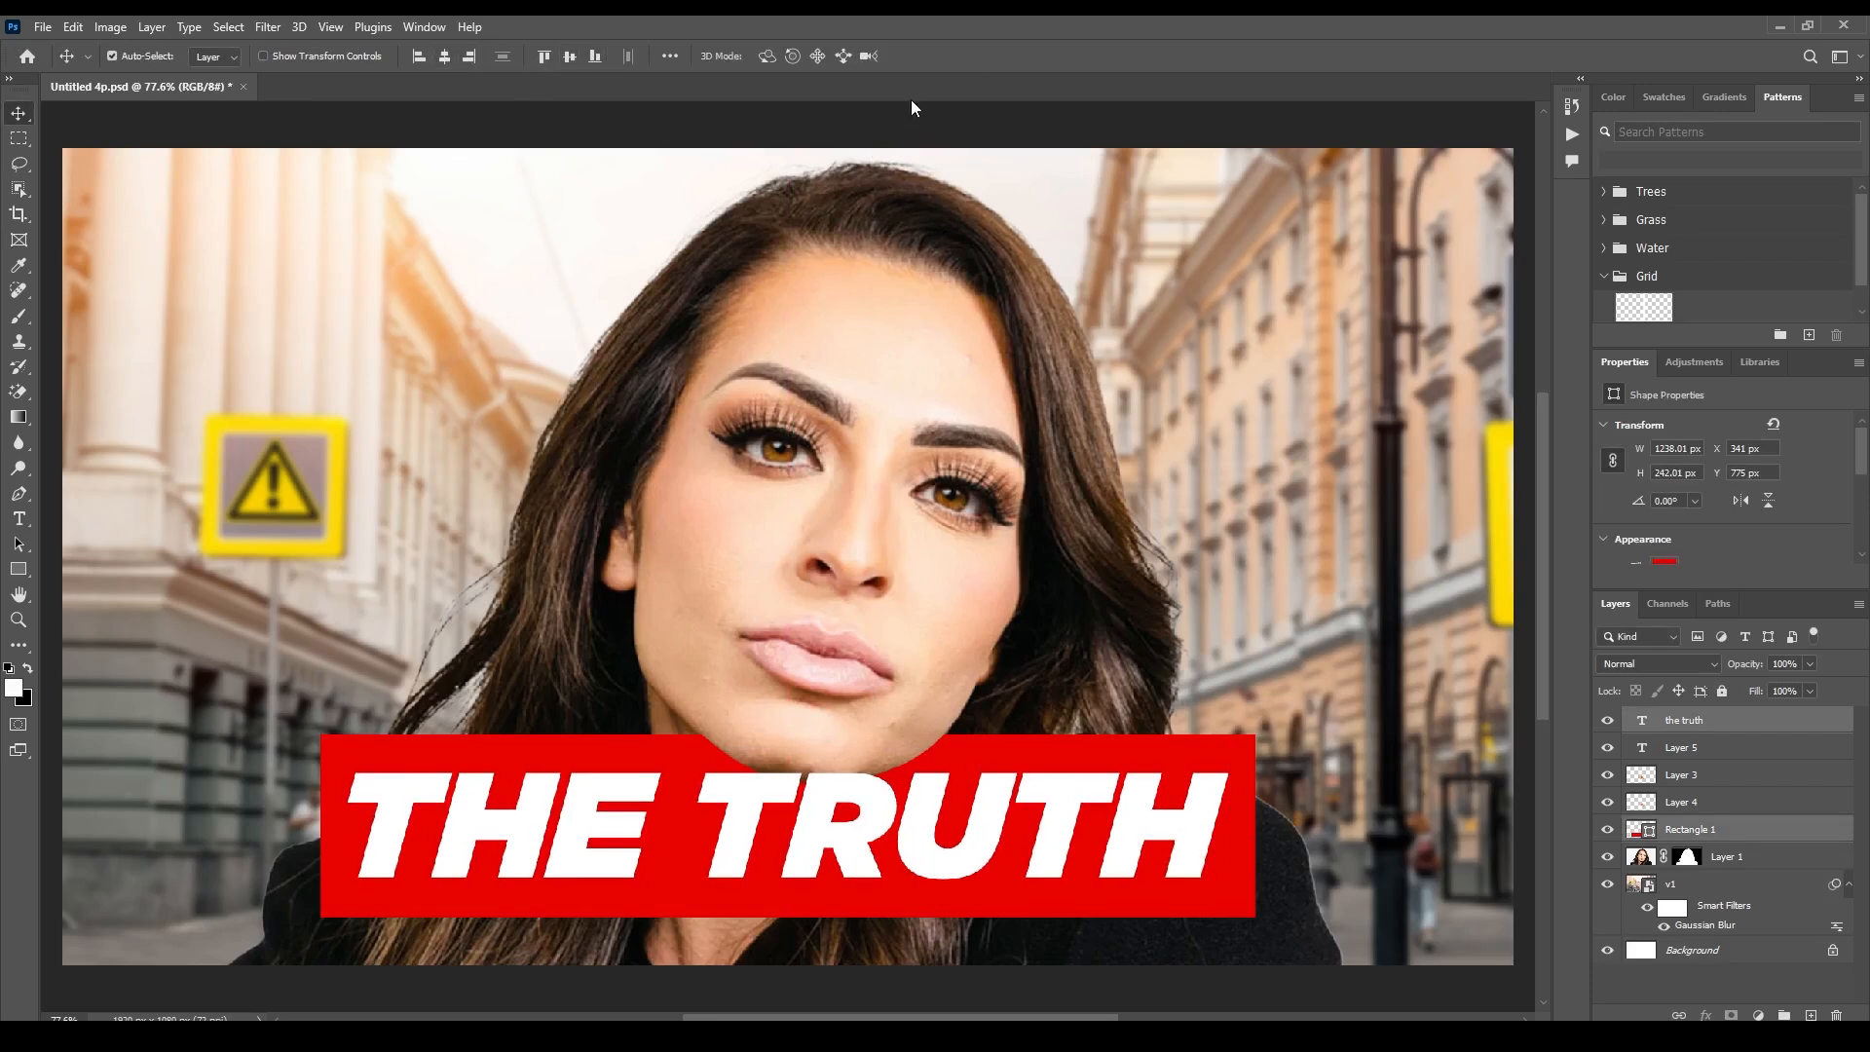
pyautogui.click(1685, 721)
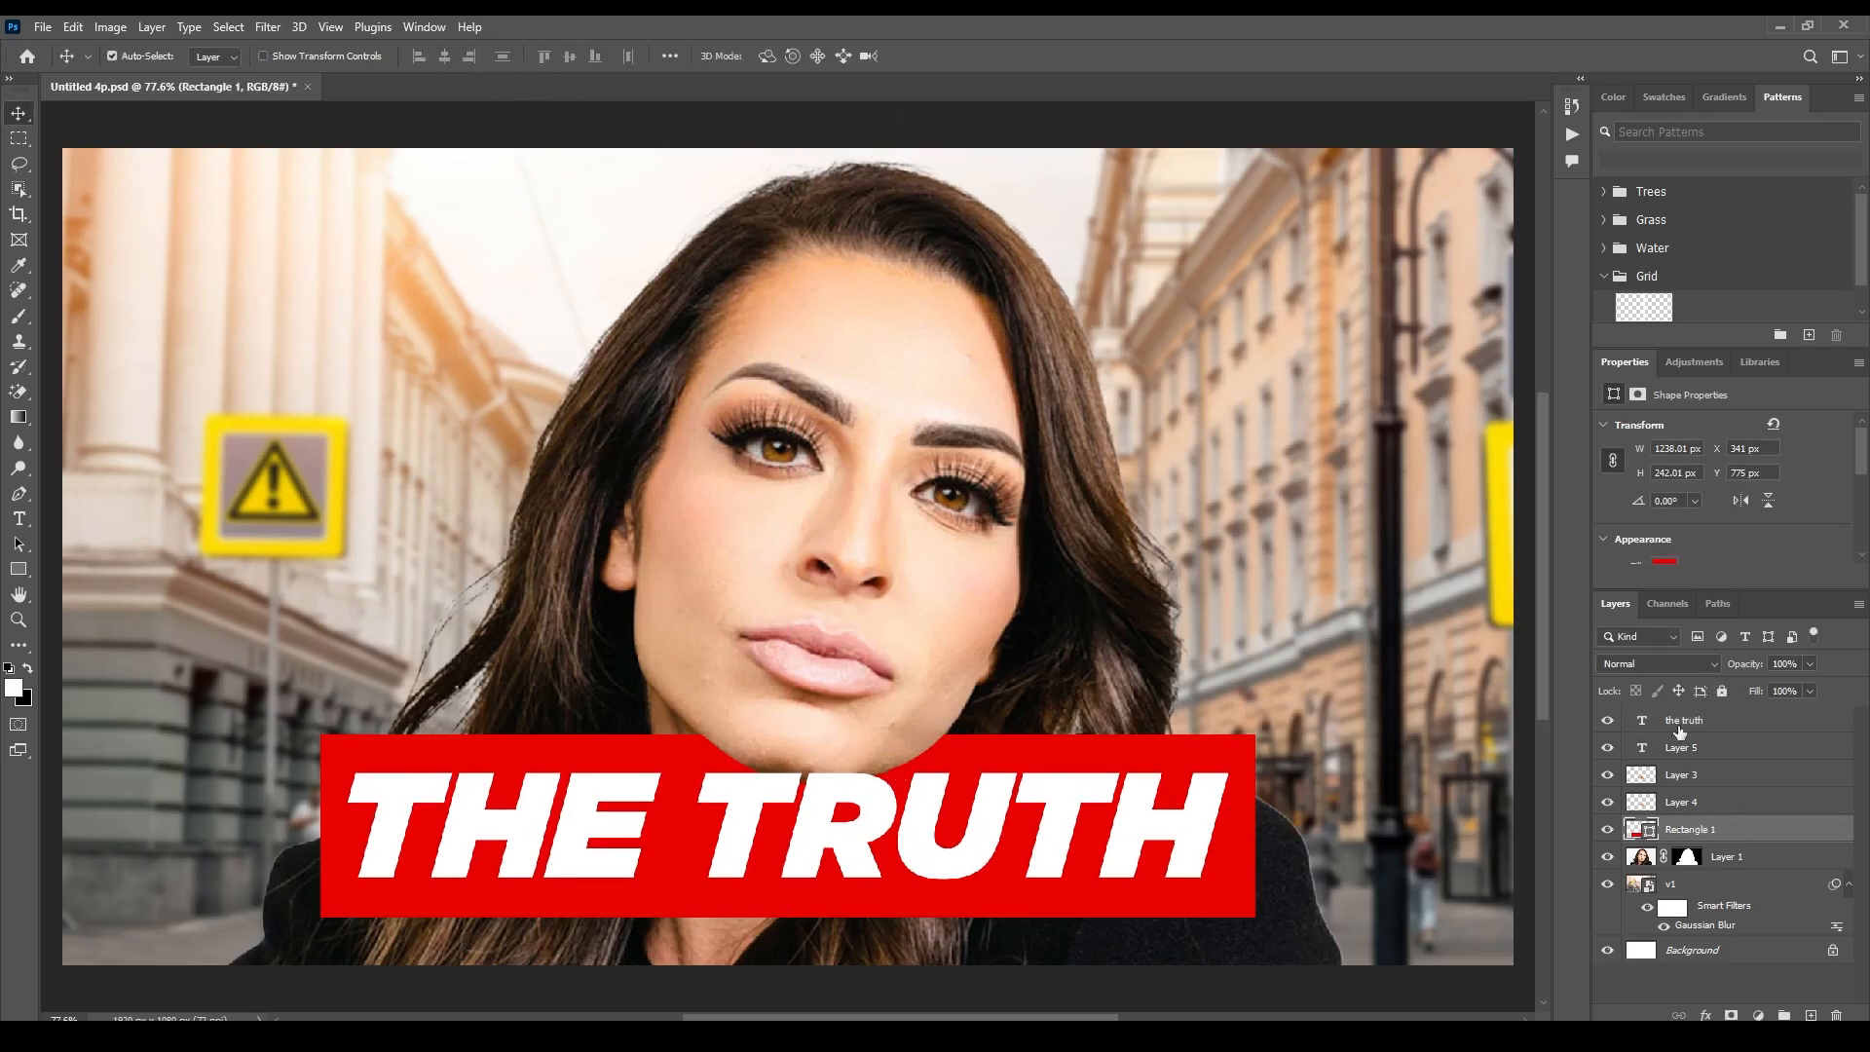
pyautogui.moveTo(1702, 732); pyautogui.dragTo(1685, 817)
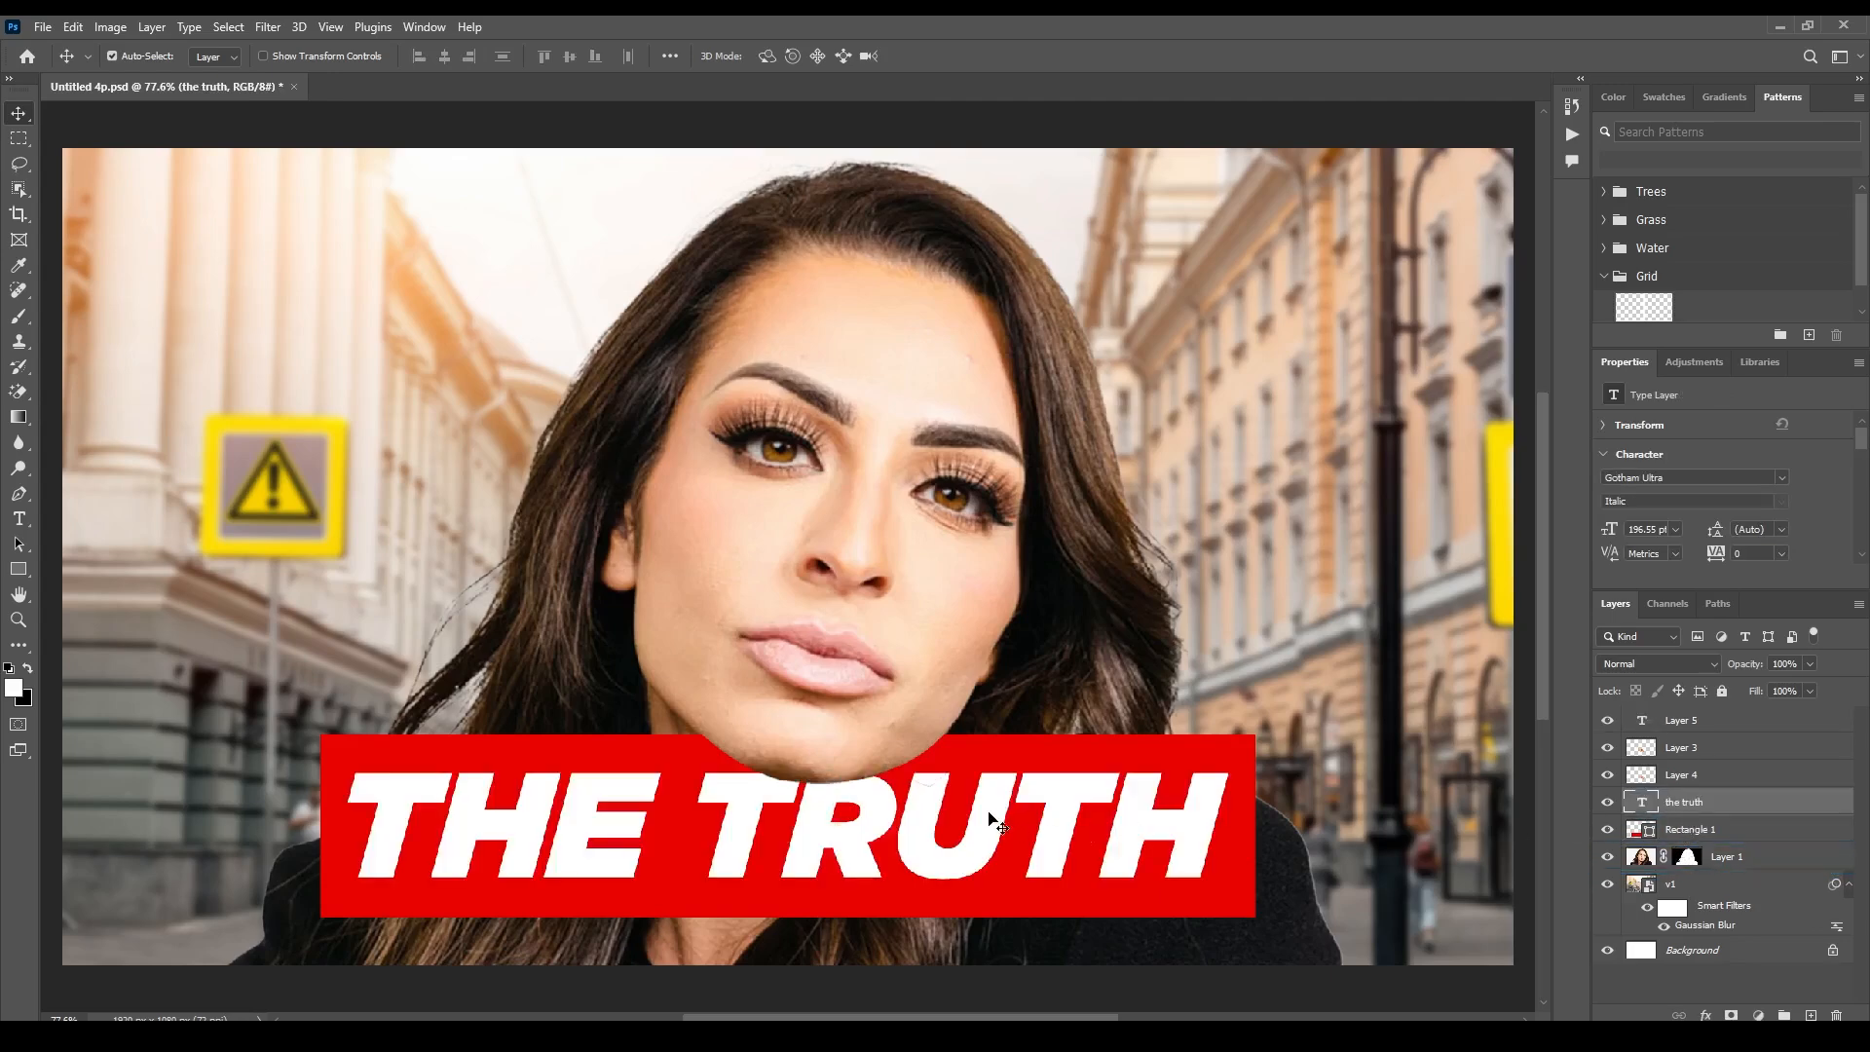
# Shift the text and red rectangle slightly upward, and narrow the rectangle to about 1220 px wide
pyautogui.scroll(3, 993, 823)
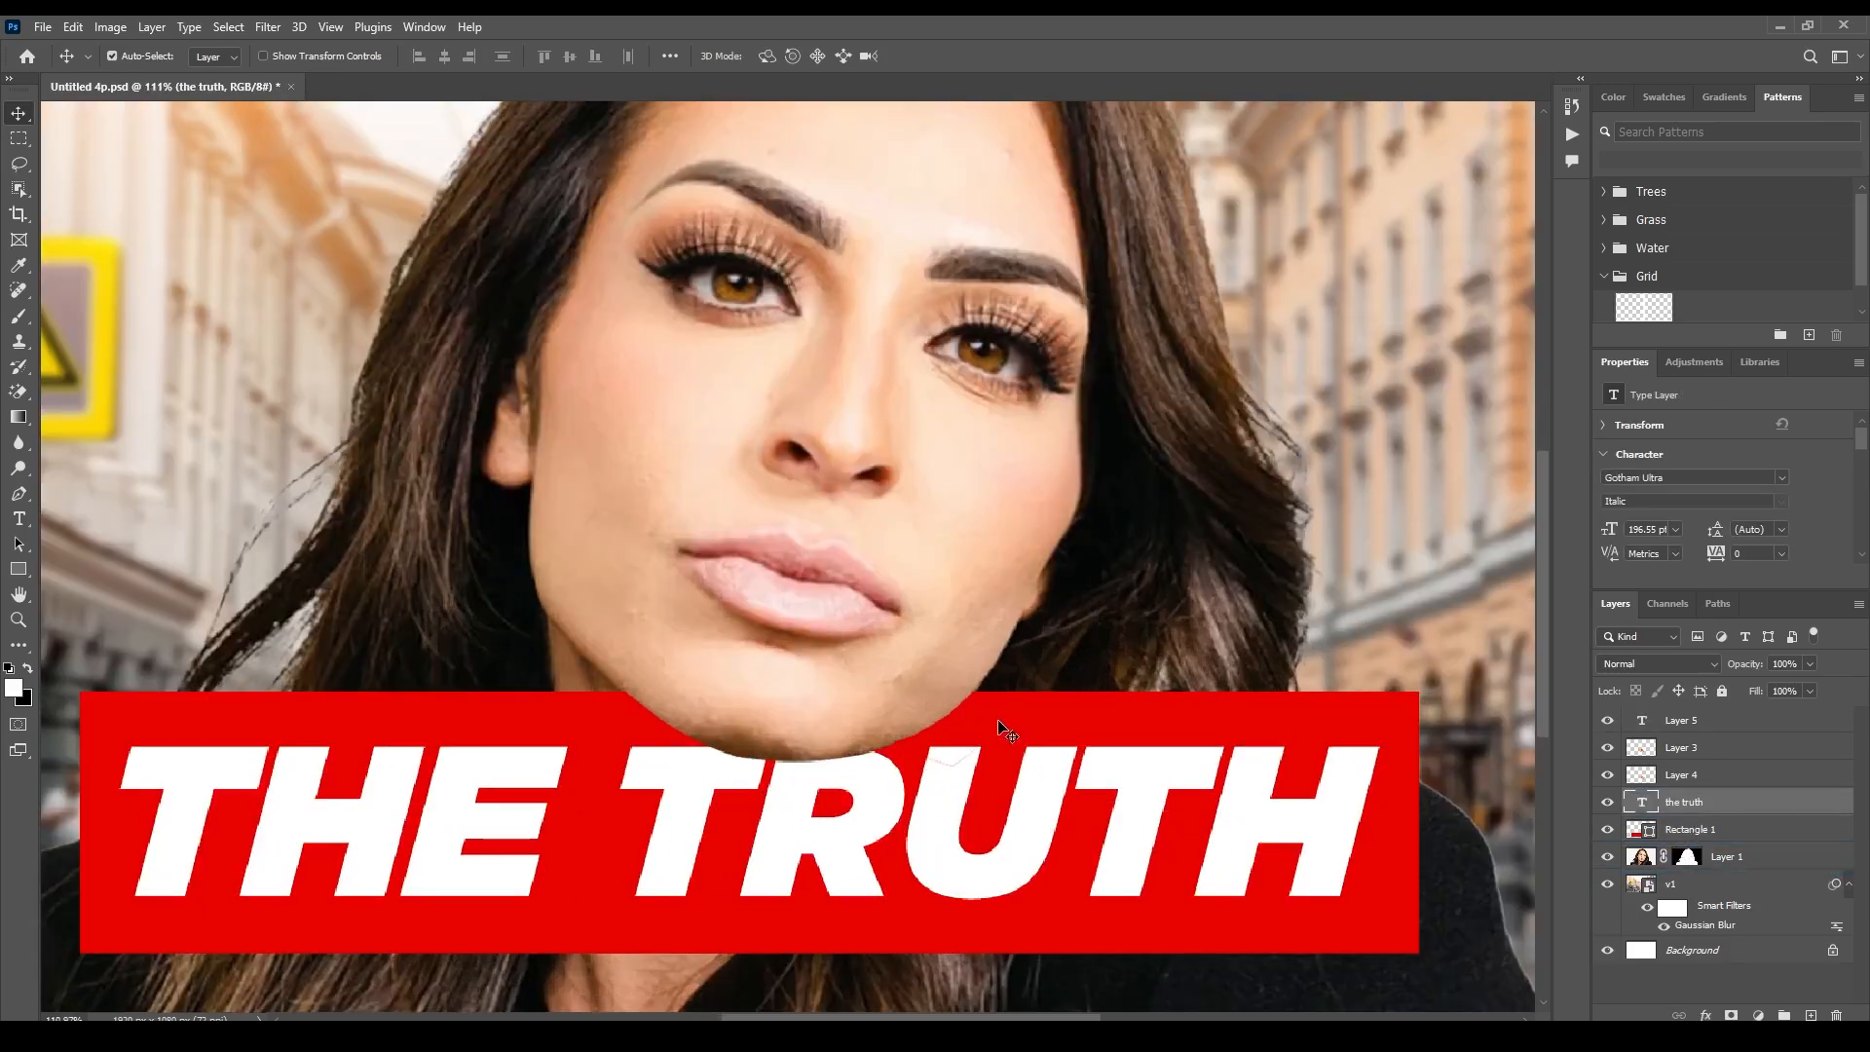
pyautogui.moveTo(1000, 723); pyautogui.dragTo(998, 709)
pyautogui.moveTo(945, 856); pyautogui.dragTo(950, 847)
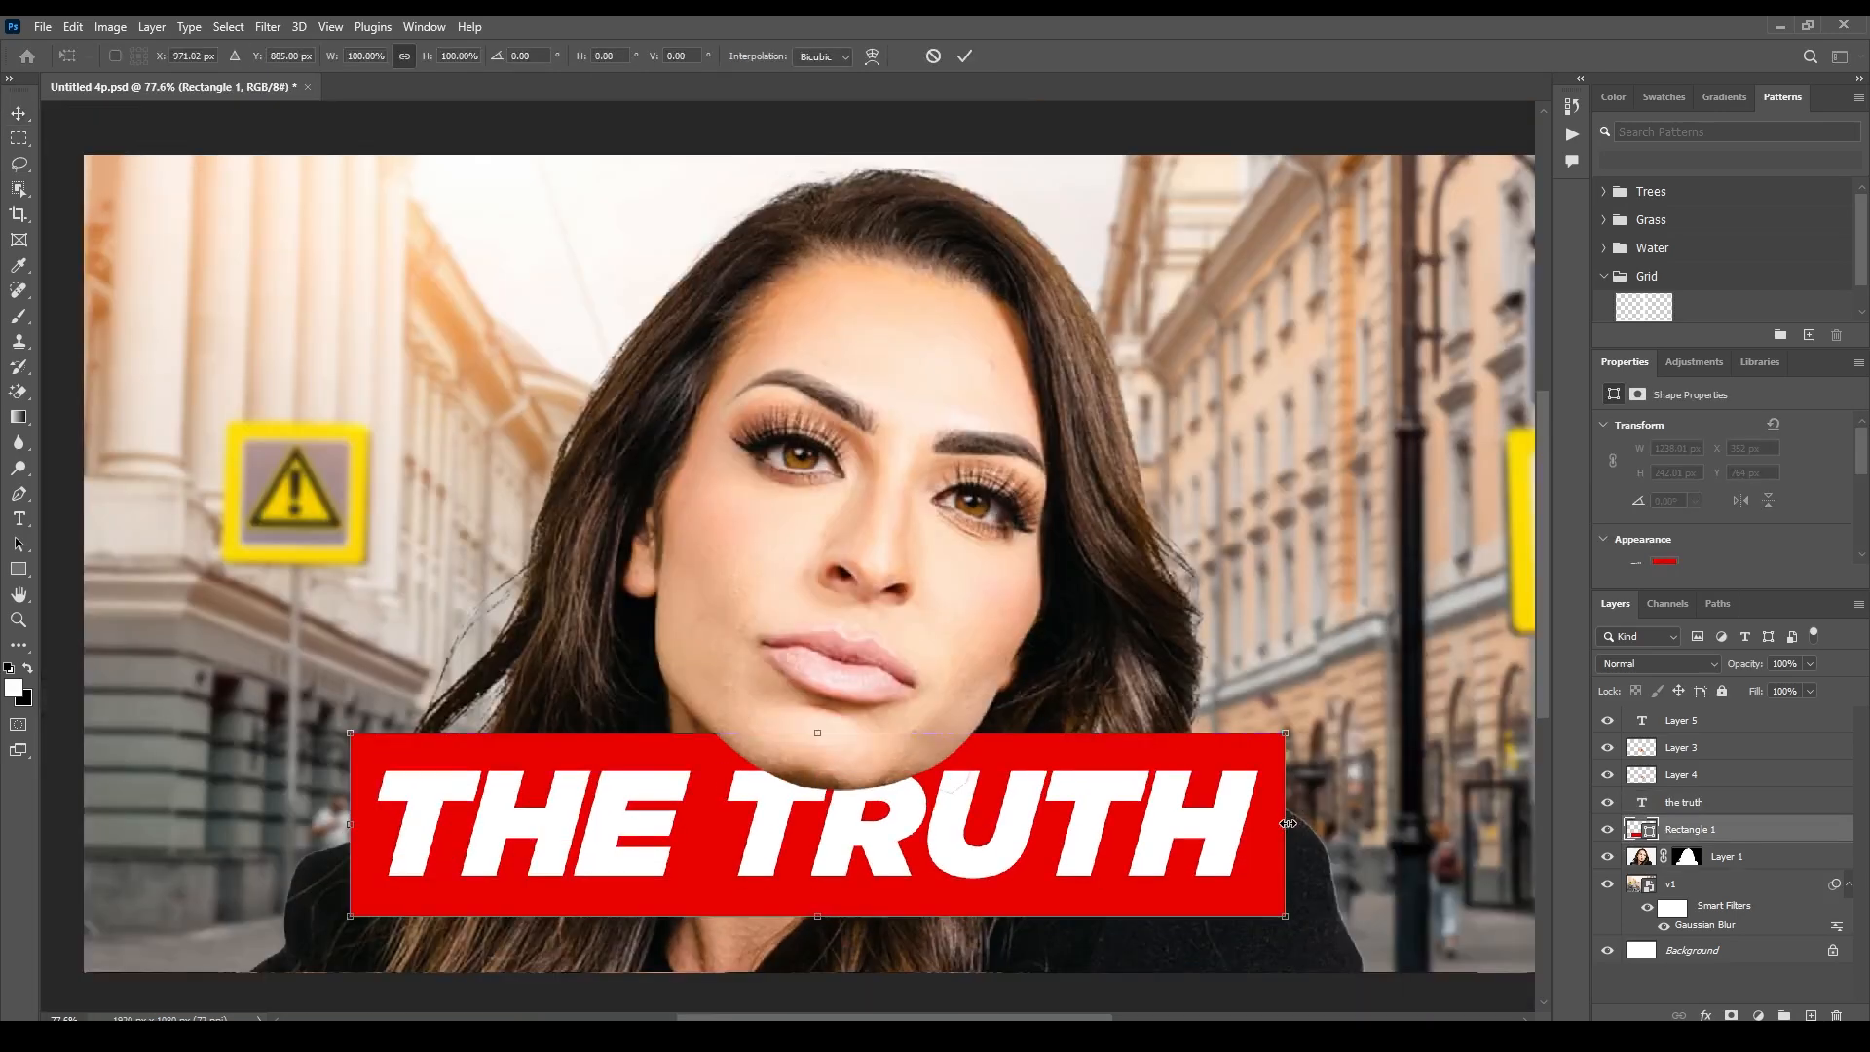
pyautogui.moveTo(1293, 825); pyautogui.dragTo(1279, 825)
pyautogui.click(964, 55)
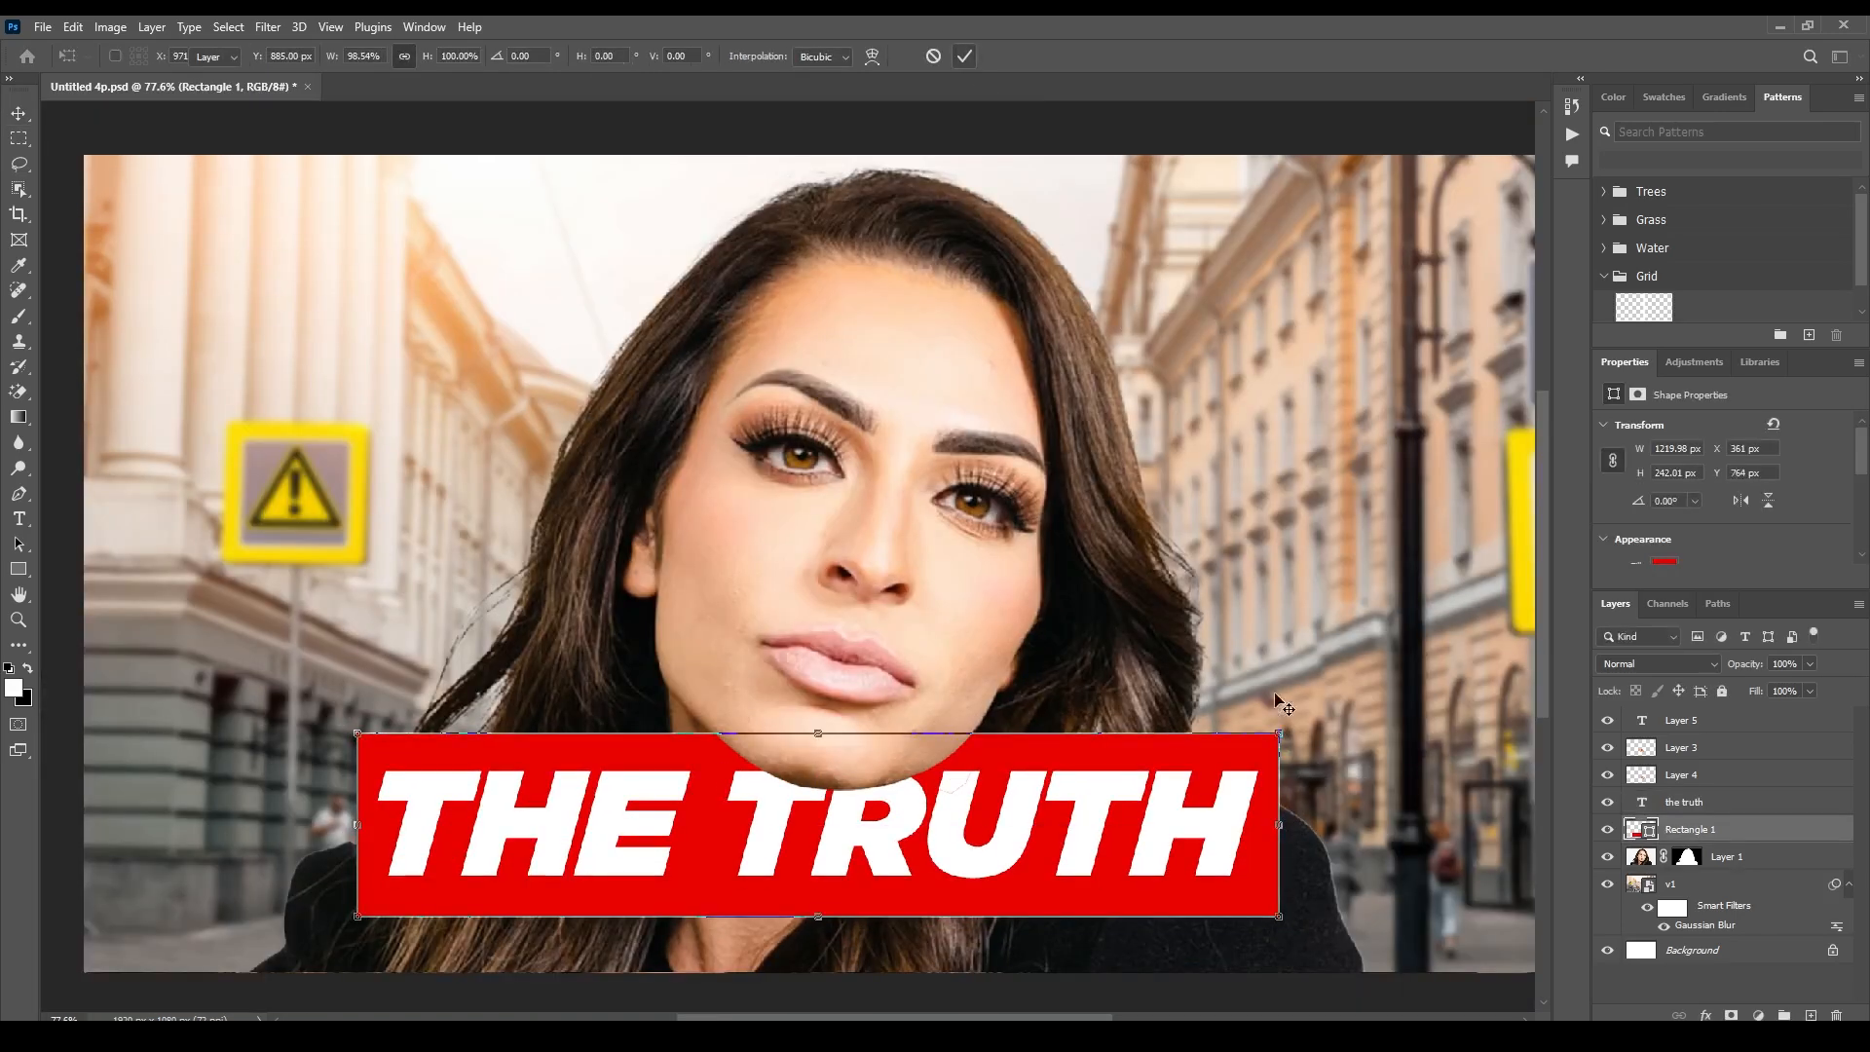
# Enlarge THE TRUTH text by about 101% to roughly 198.6 pt within the rectangle
pyautogui.click(1212, 822)
pyautogui.hotkey('ctrl', 't')
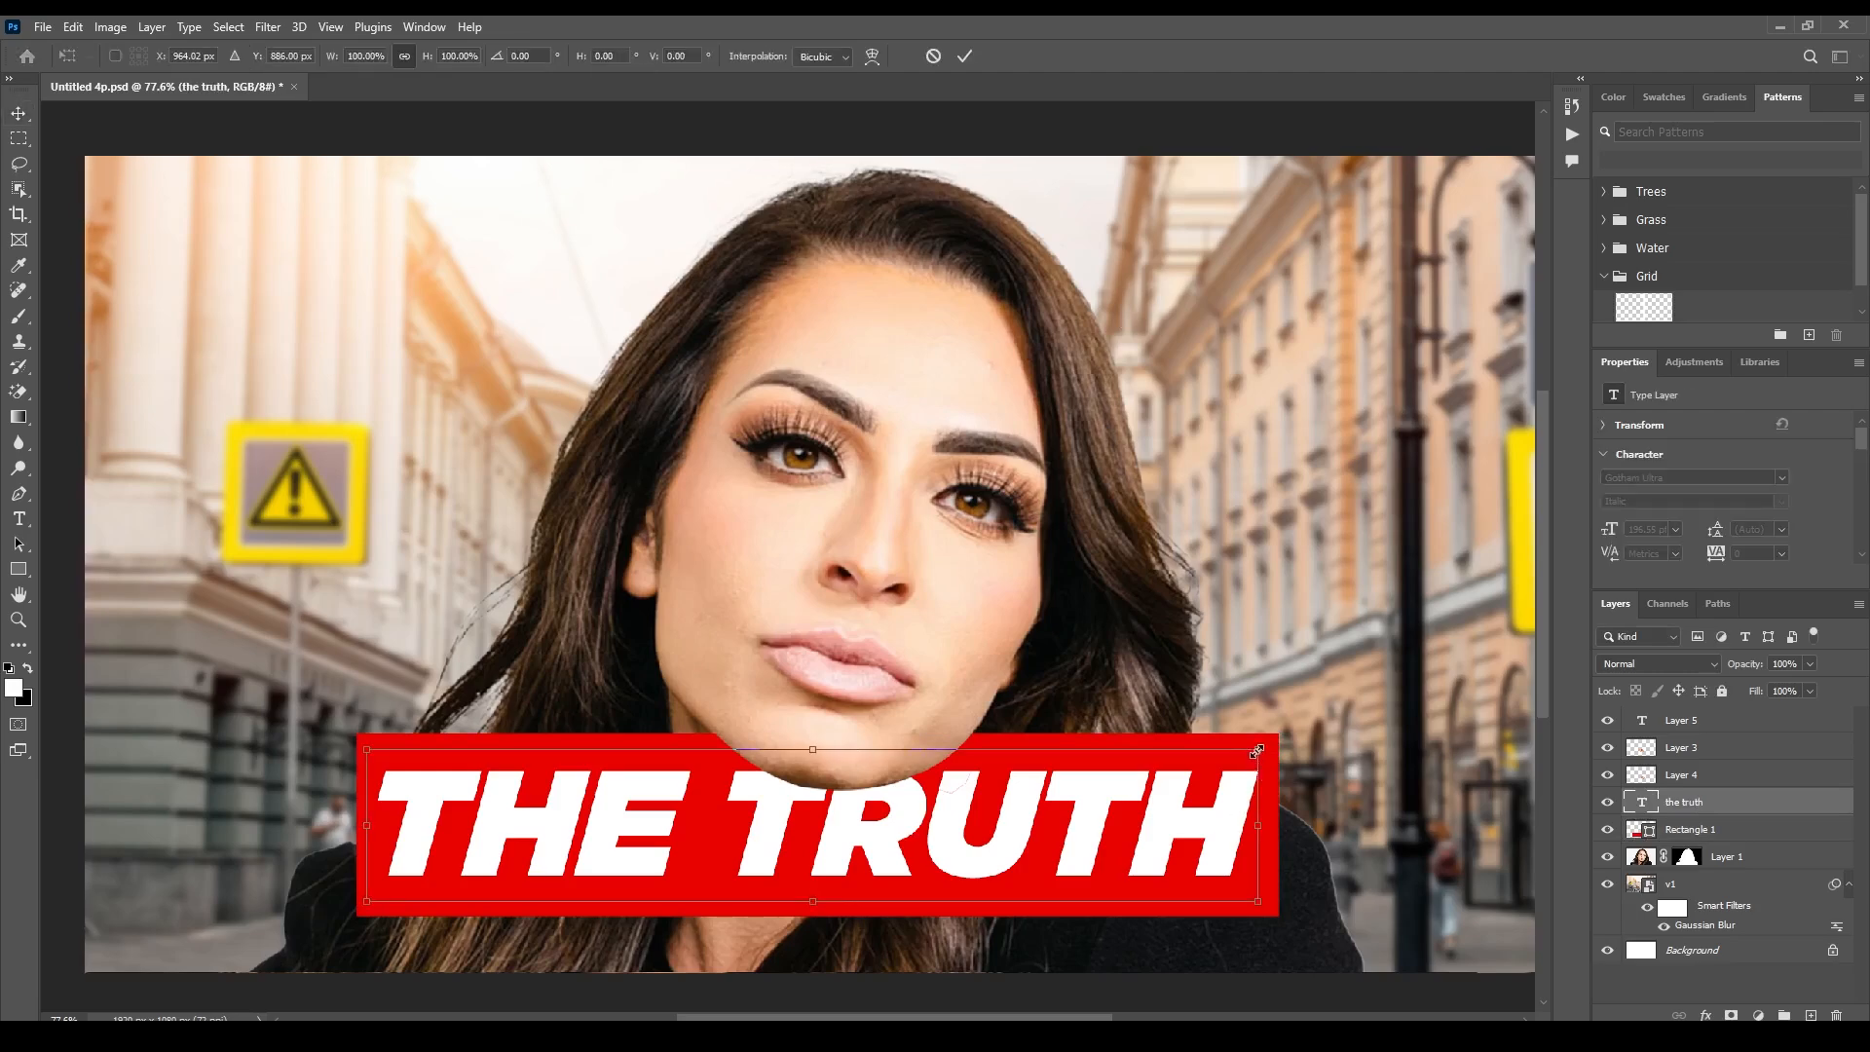
pyautogui.moveTo(1258, 767); pyautogui.dragTo(1264, 764)
pyautogui.click(965, 59)
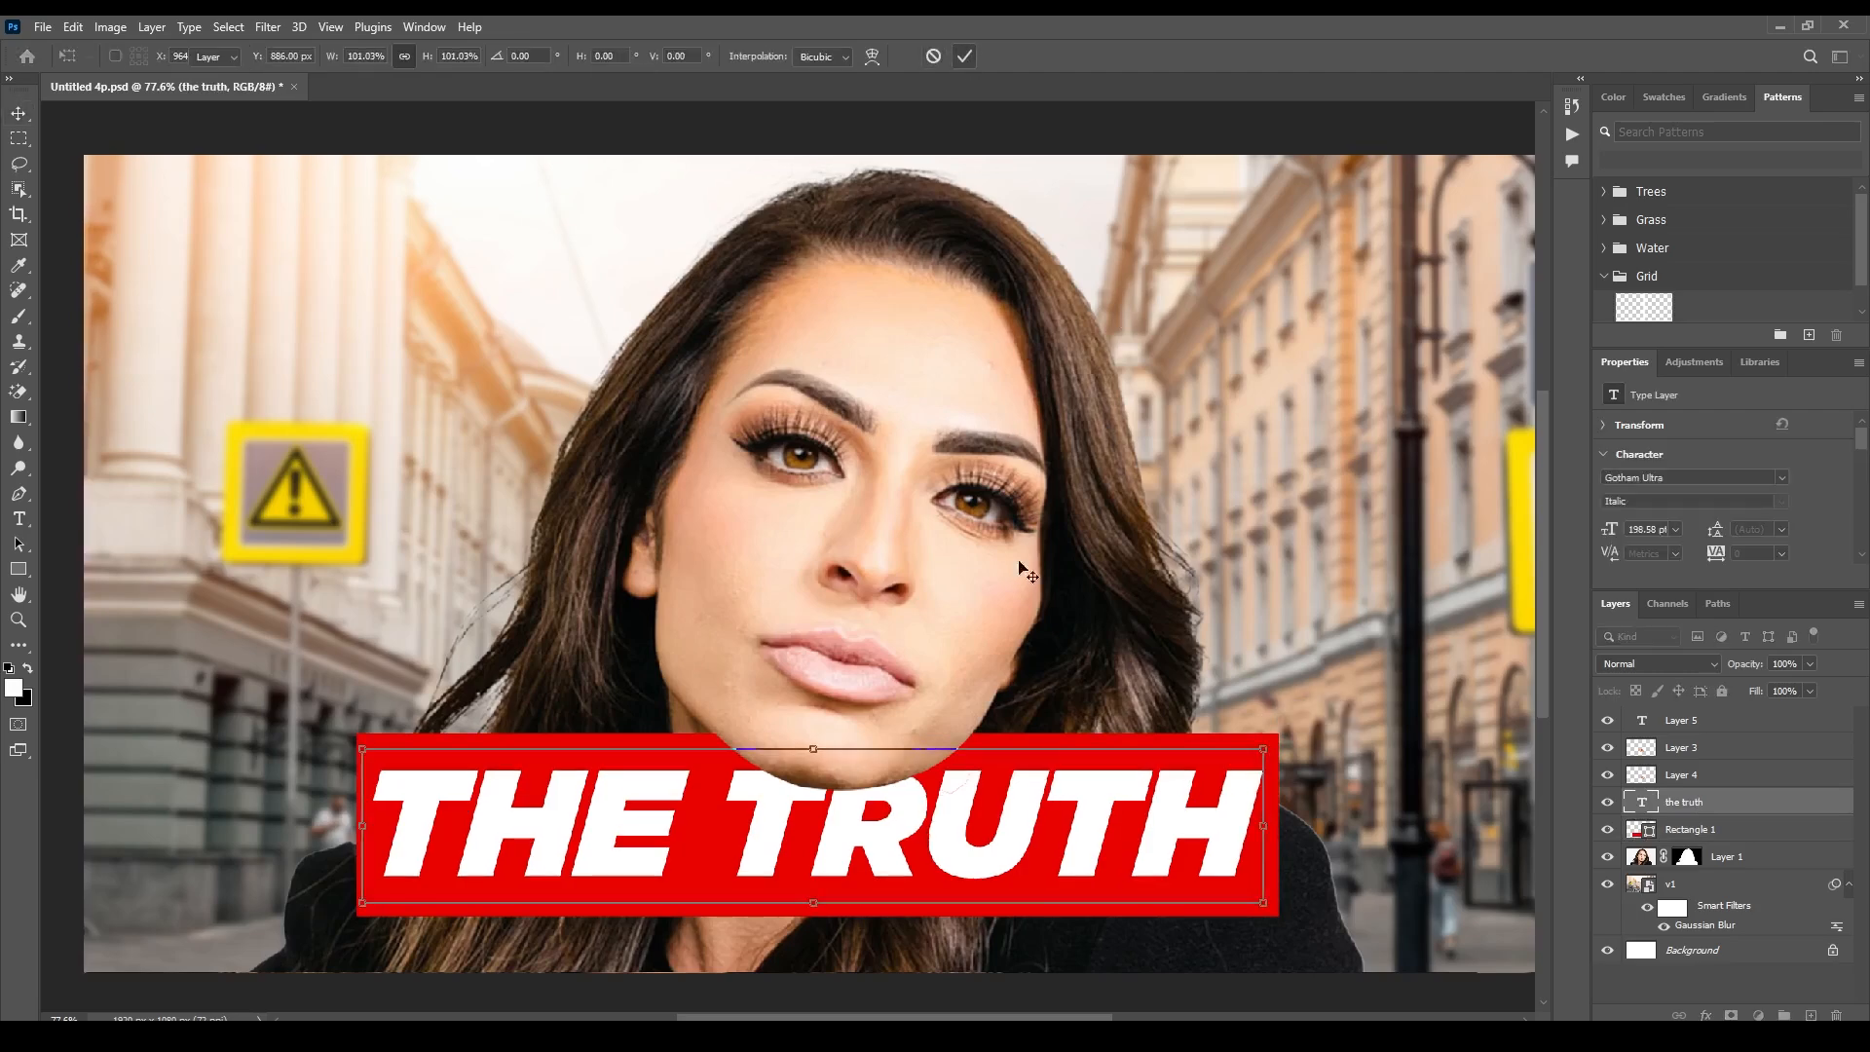
# Select the text and red rectangle together and nudge them, bringing the rectangle to X 363 px and Y 766 px
pyautogui.scroll(-4, 1022, 681)
pyautogui.scroll(4, 925, 836)
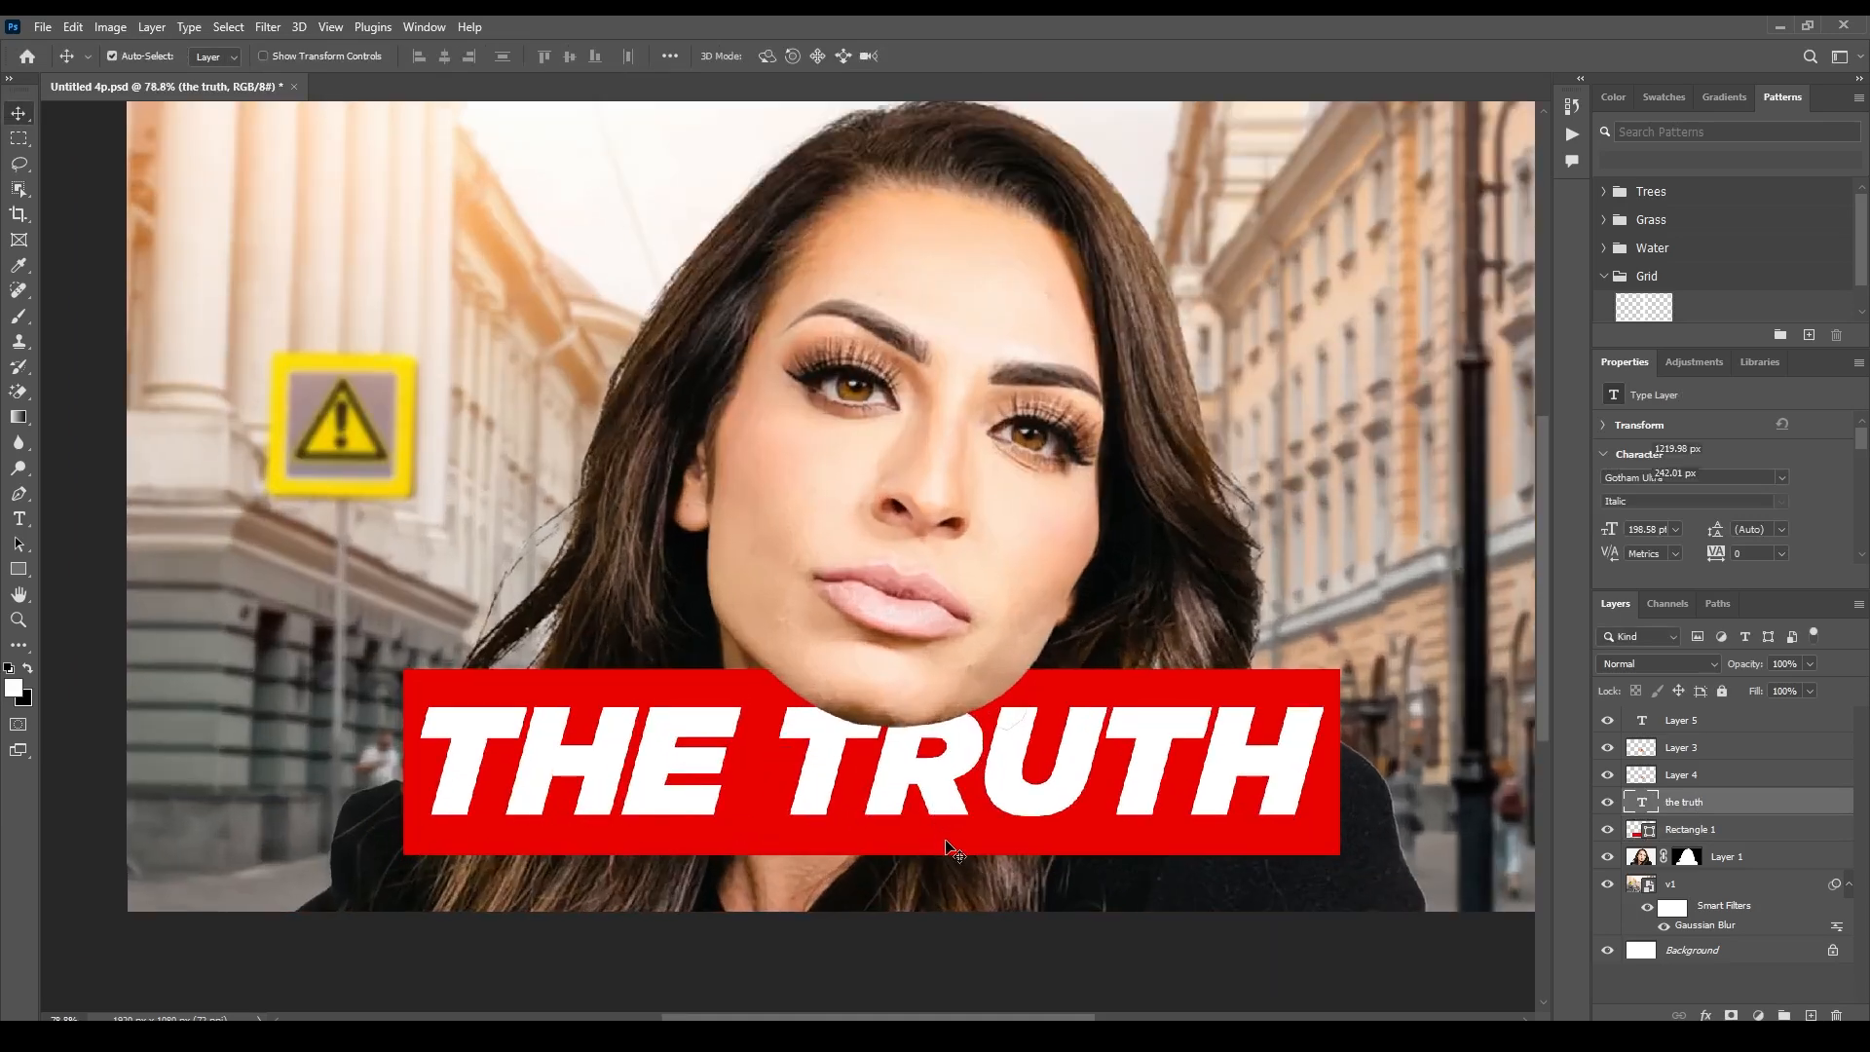
pyautogui.keyDown('shift'); pyautogui.click(943, 840); pyautogui.keyUp('shift')
pyautogui.moveTo(947, 845); pyautogui.dragTo(950, 838)
pyautogui.moveTo(950, 846); pyautogui.dragTo(950, 848)
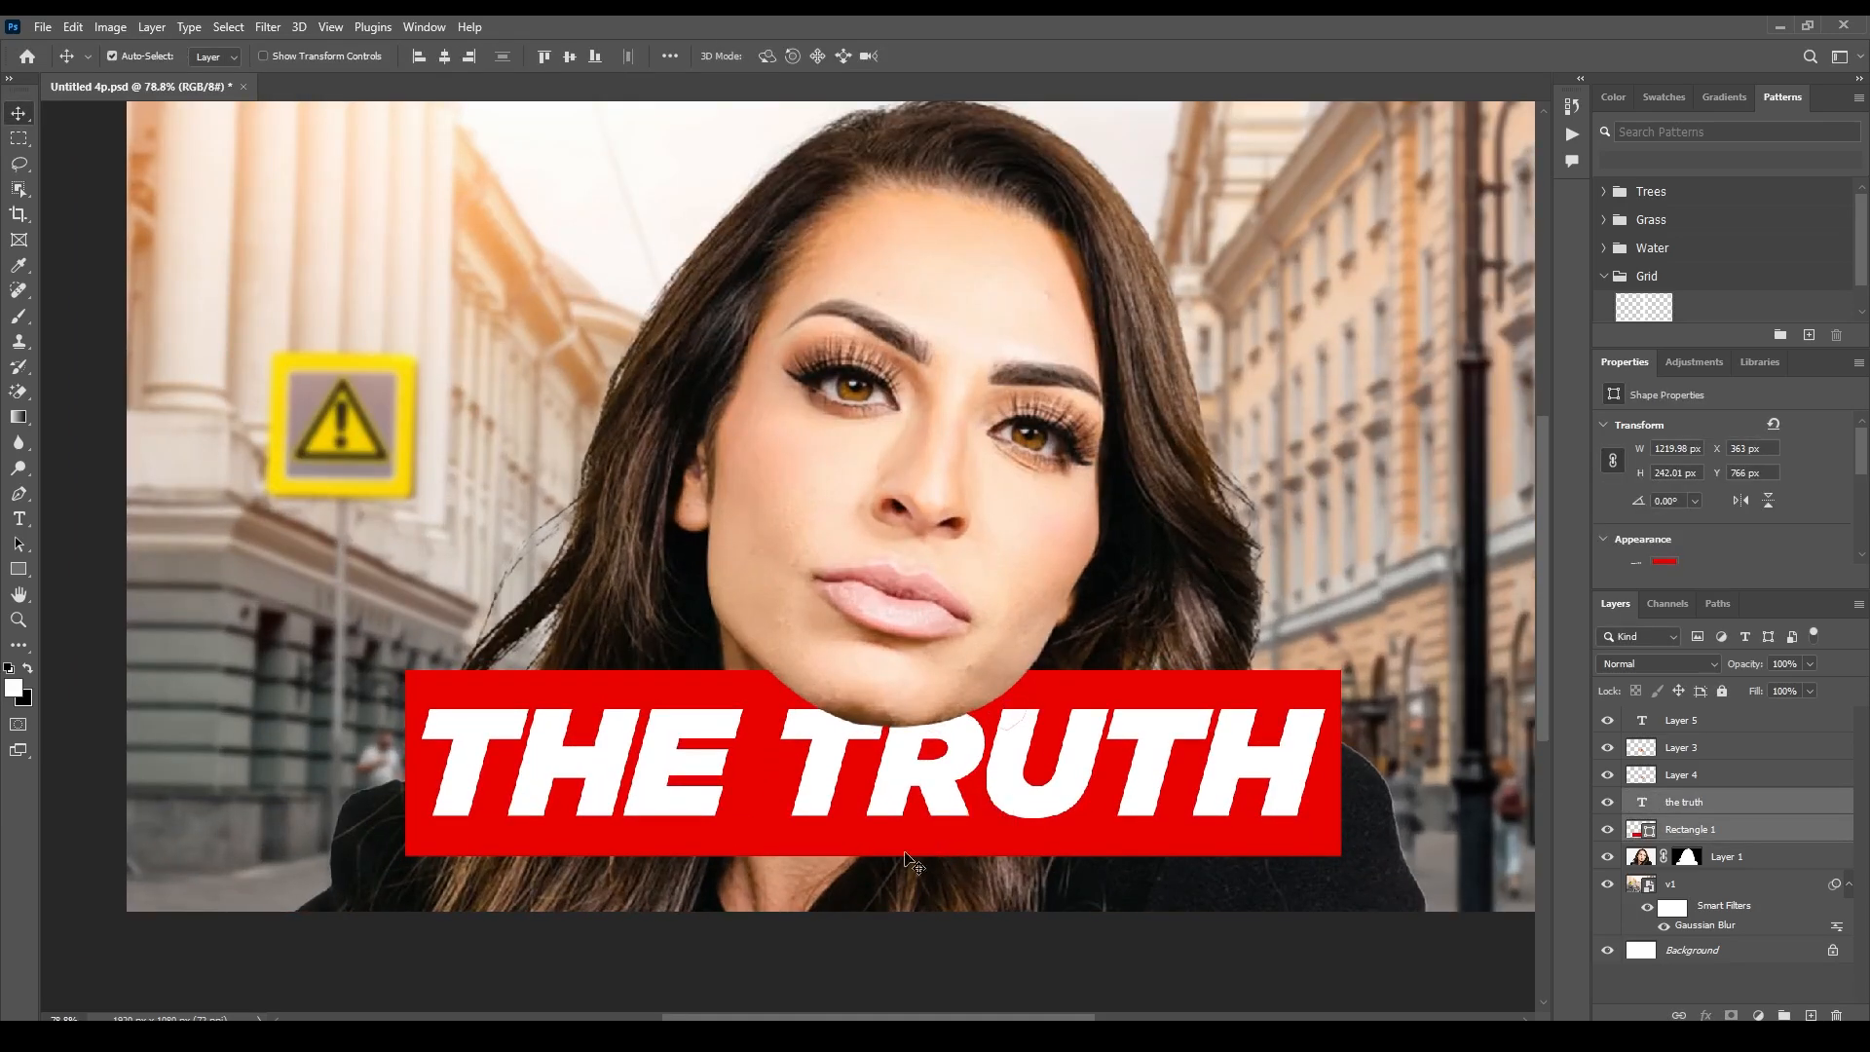
# Place money.png, move its layer above the woman's layer, and position it along the canvas bottom at Y 364 px
pyautogui.scroll(-2, 913, 863)
pyautogui.click(840, 942)
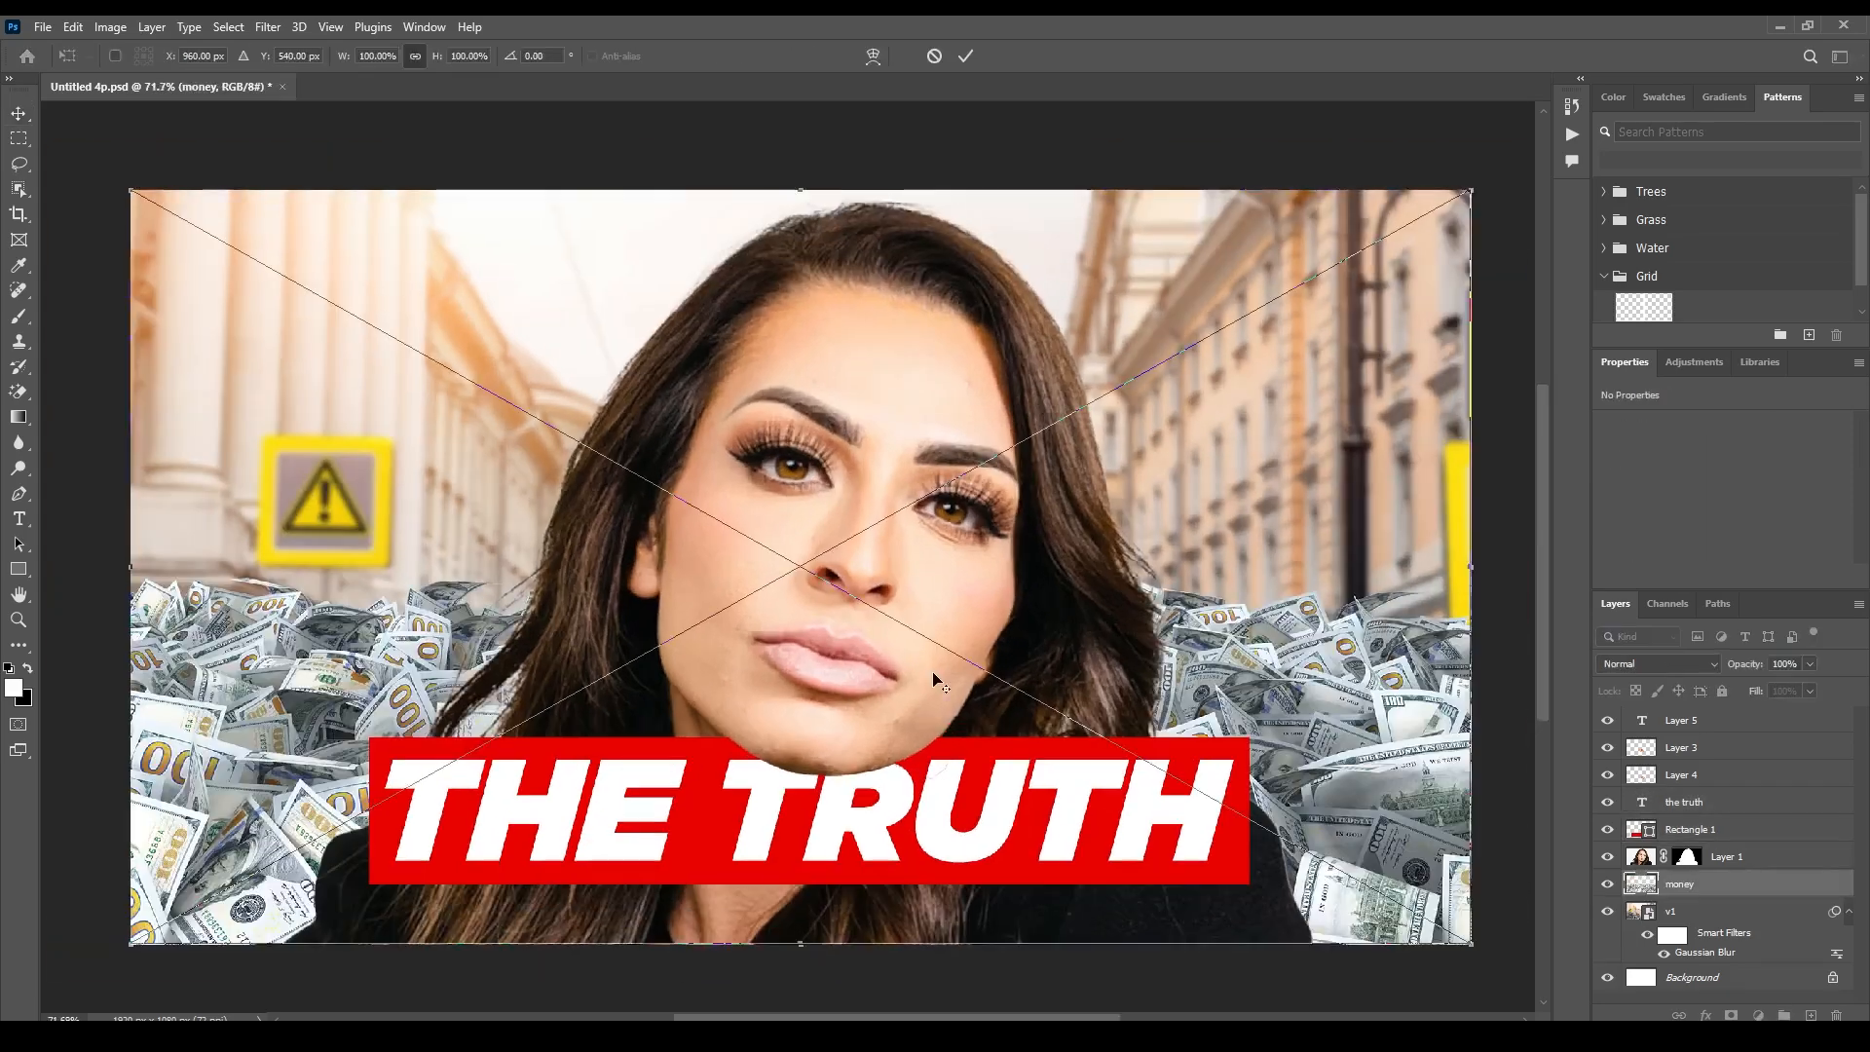
pyautogui.click(965, 56)
pyautogui.moveTo(1341, 800); pyautogui.dragTo(1383, 1008)
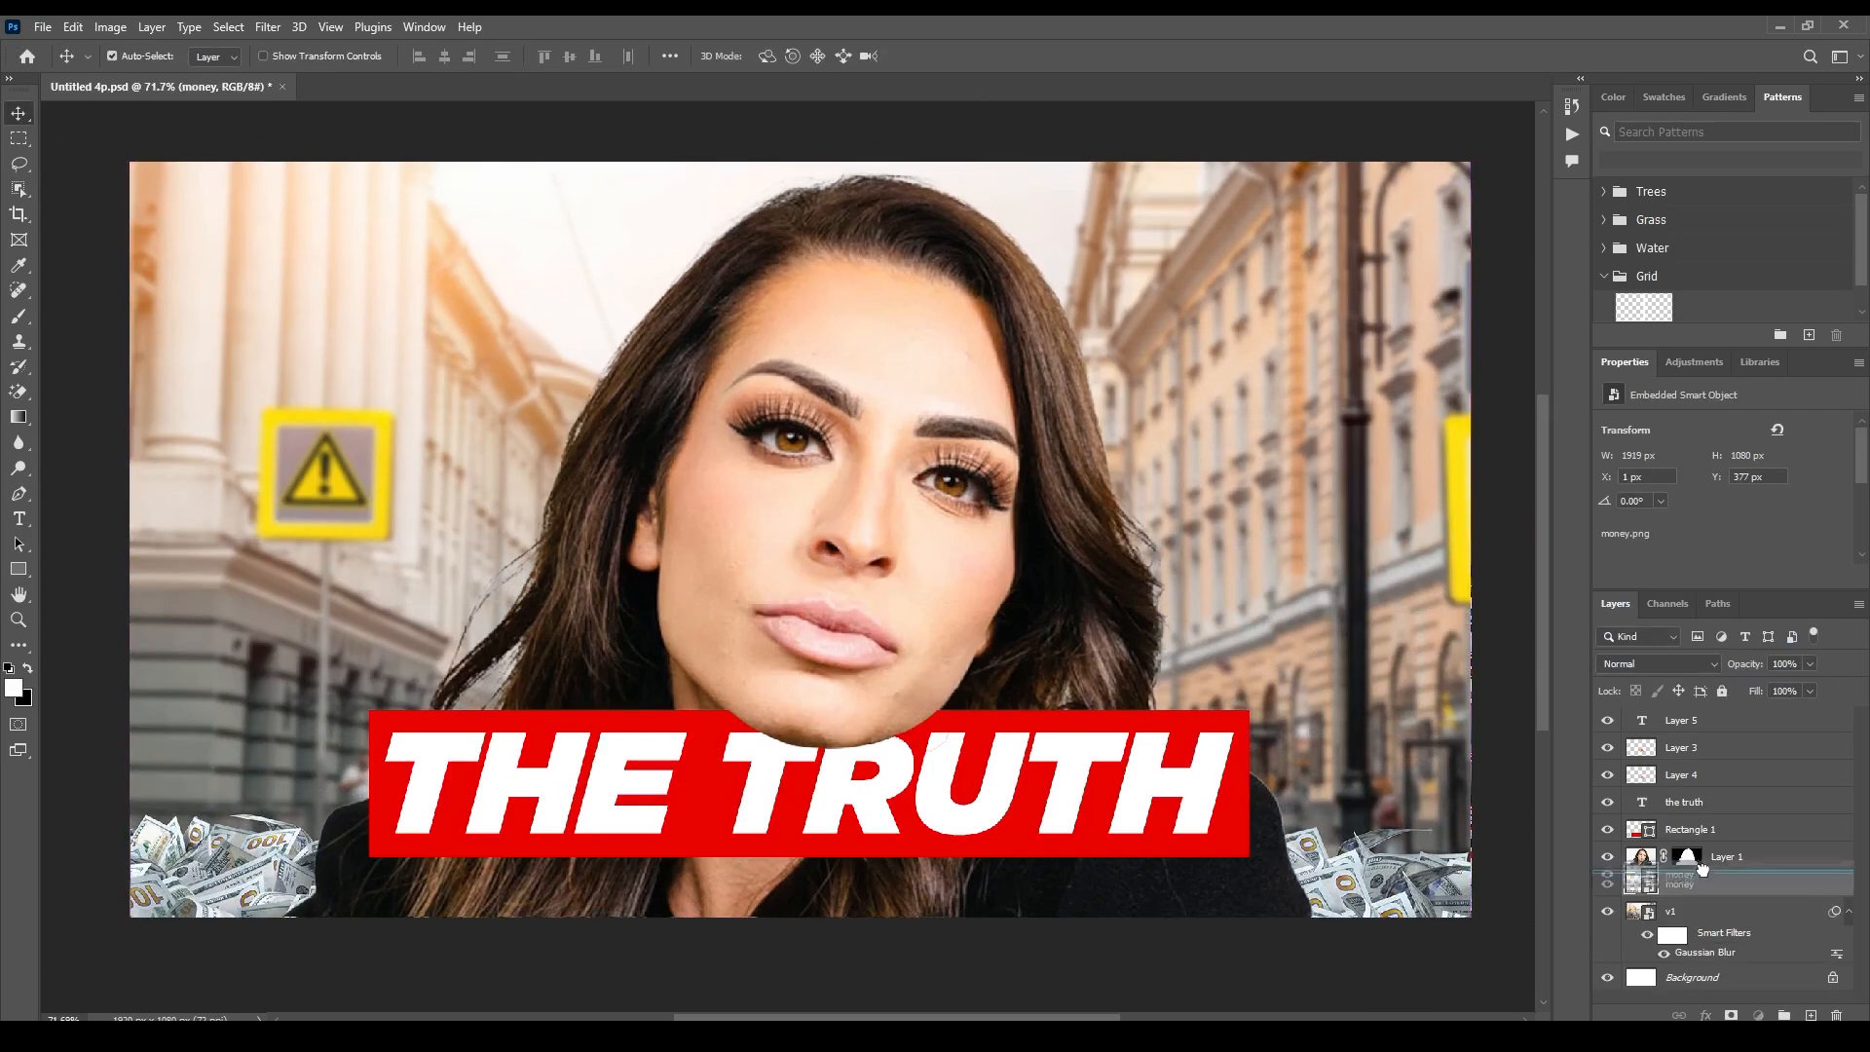
pyautogui.moveTo(1699, 857); pyautogui.dragTo(1697, 853)
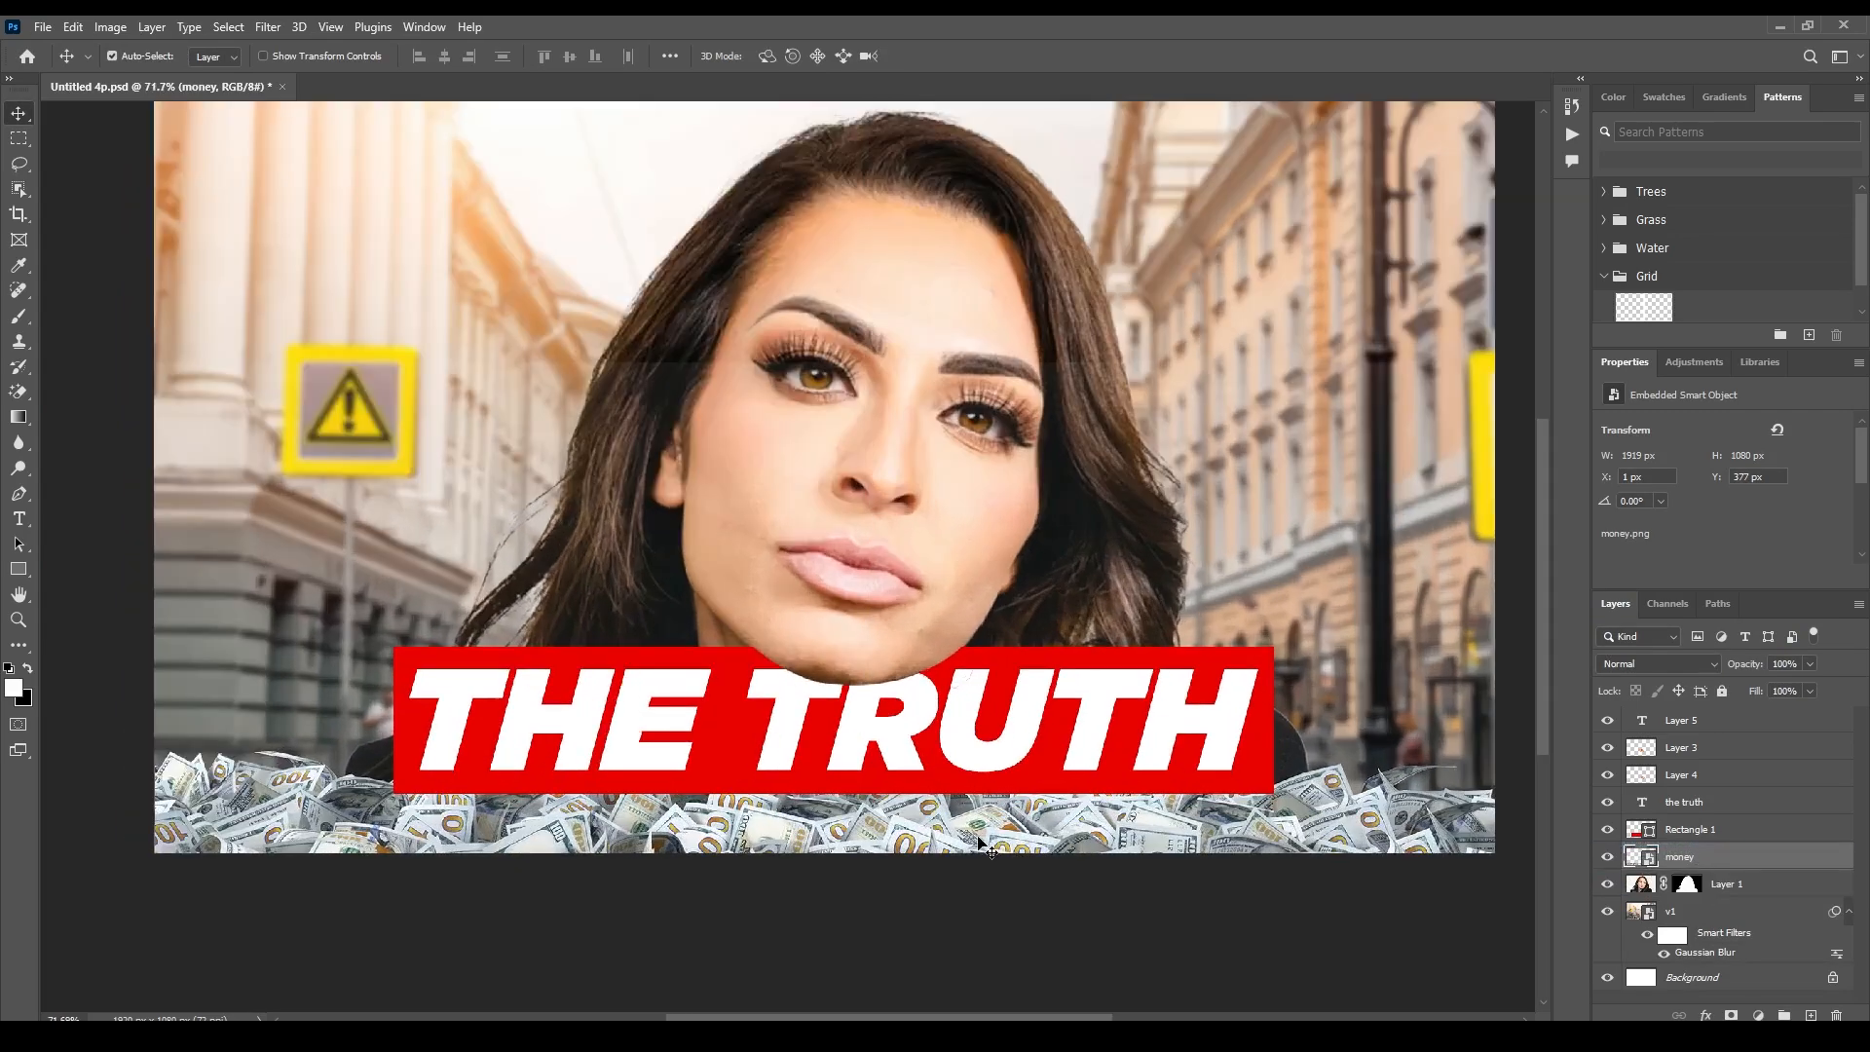
pyautogui.moveTo(979, 844); pyautogui.dragTo(980, 836)
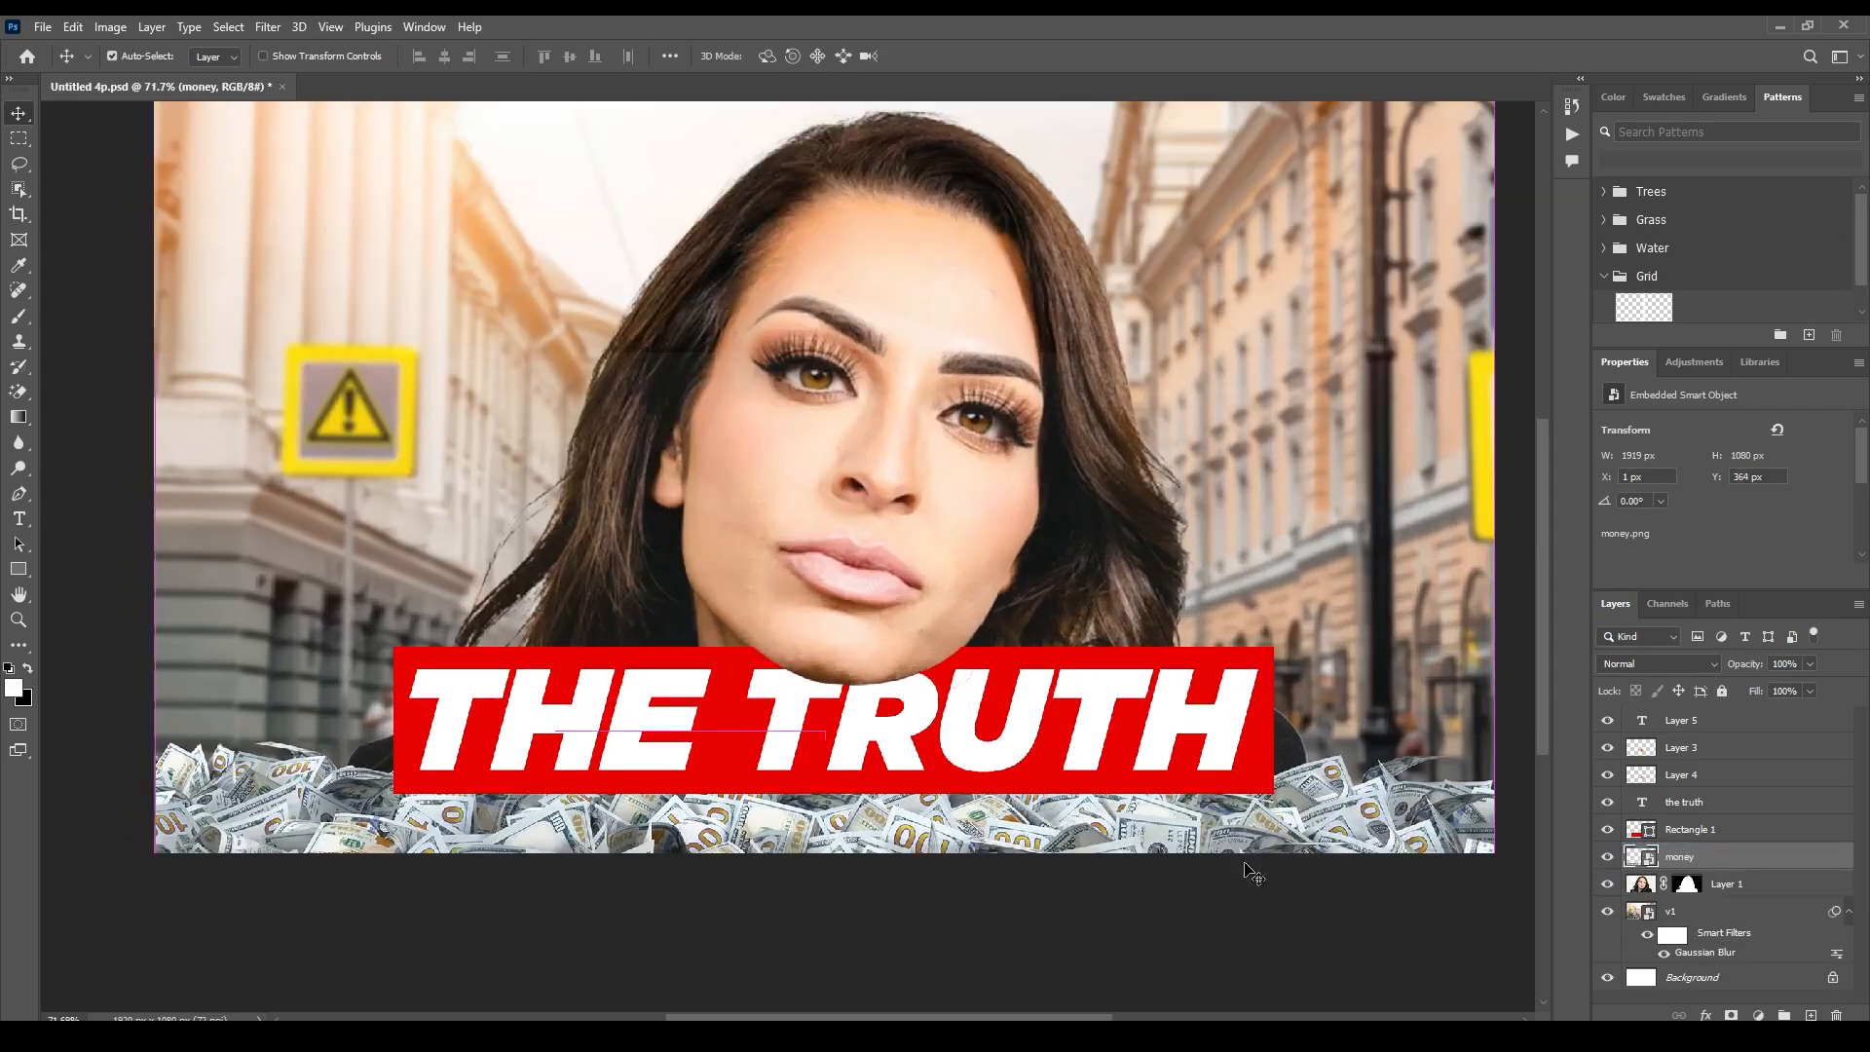
# Add a layer mask to the money layer and apply a short vertical black-to-white gradient hiding its upper part
pyautogui.click(1731, 1016)
pyautogui.press('g')
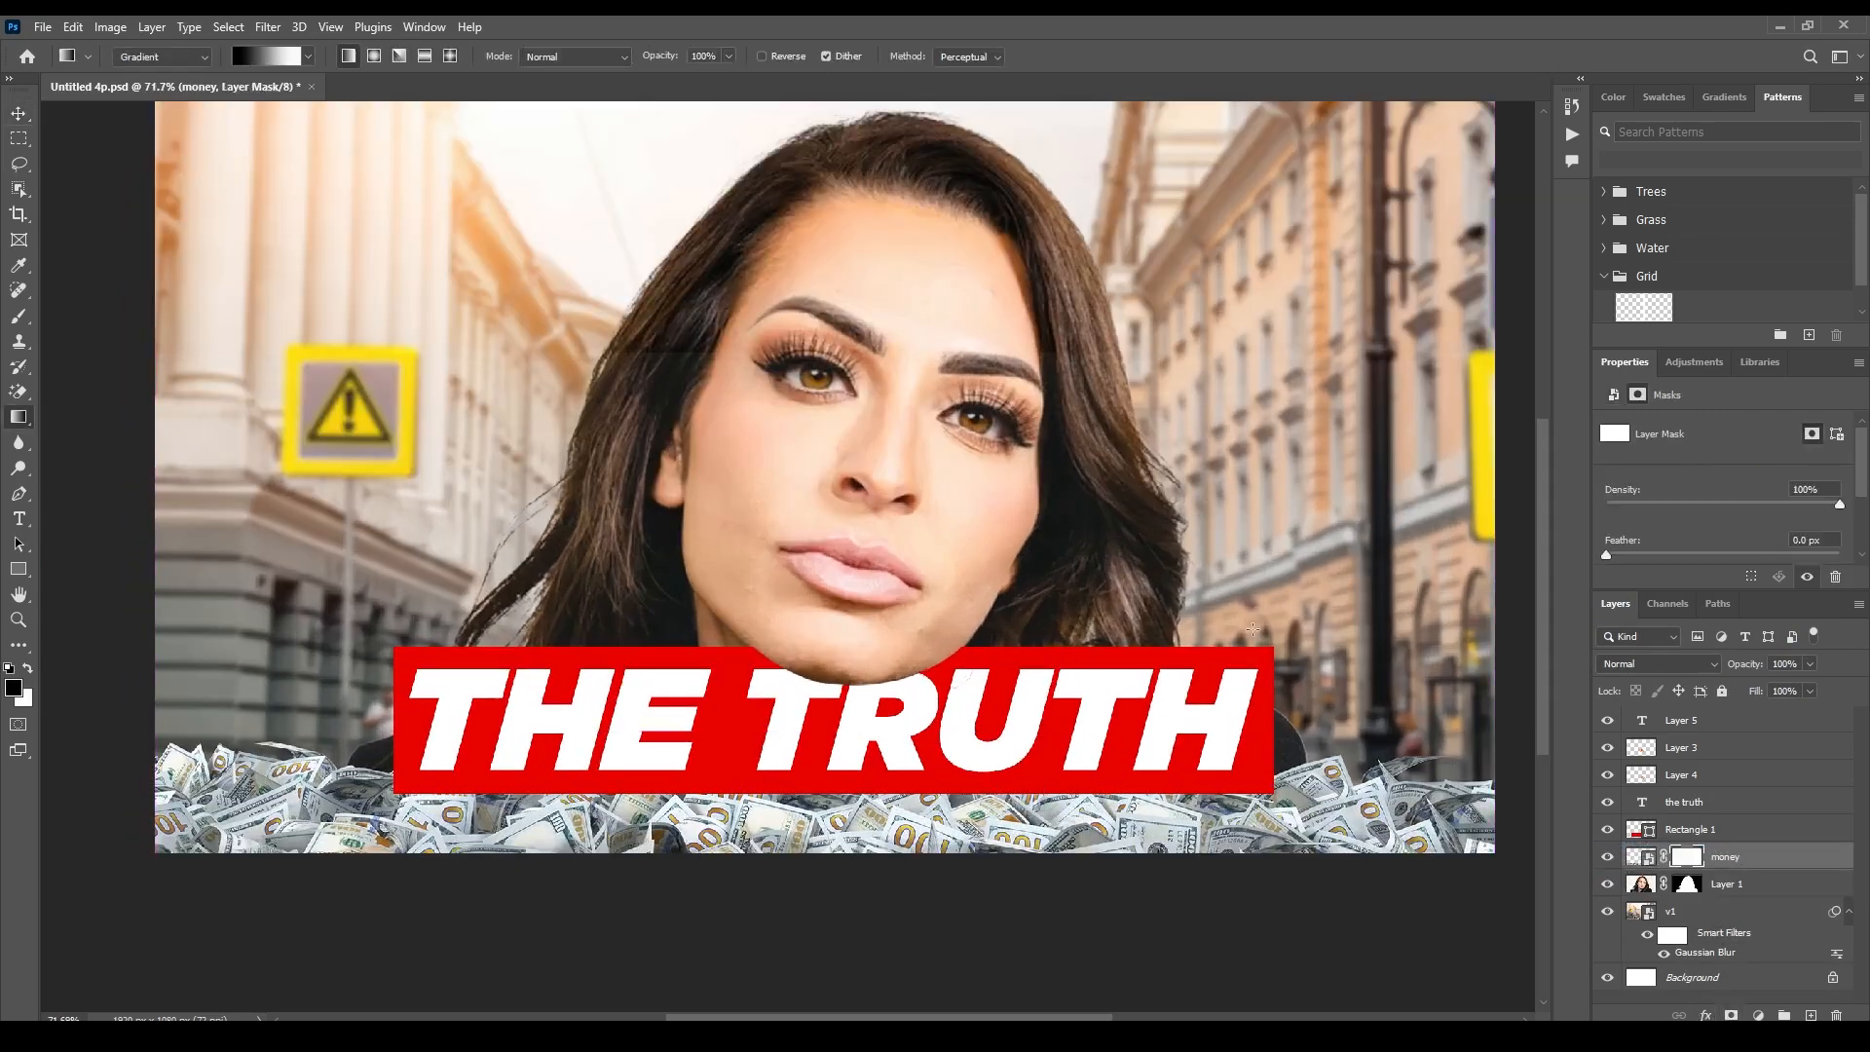
pyautogui.moveTo(1286, 557); pyautogui.dragTo(1300, 610)
pyautogui.hotkey('ctrl', 'z')
pyautogui.click(18, 114)
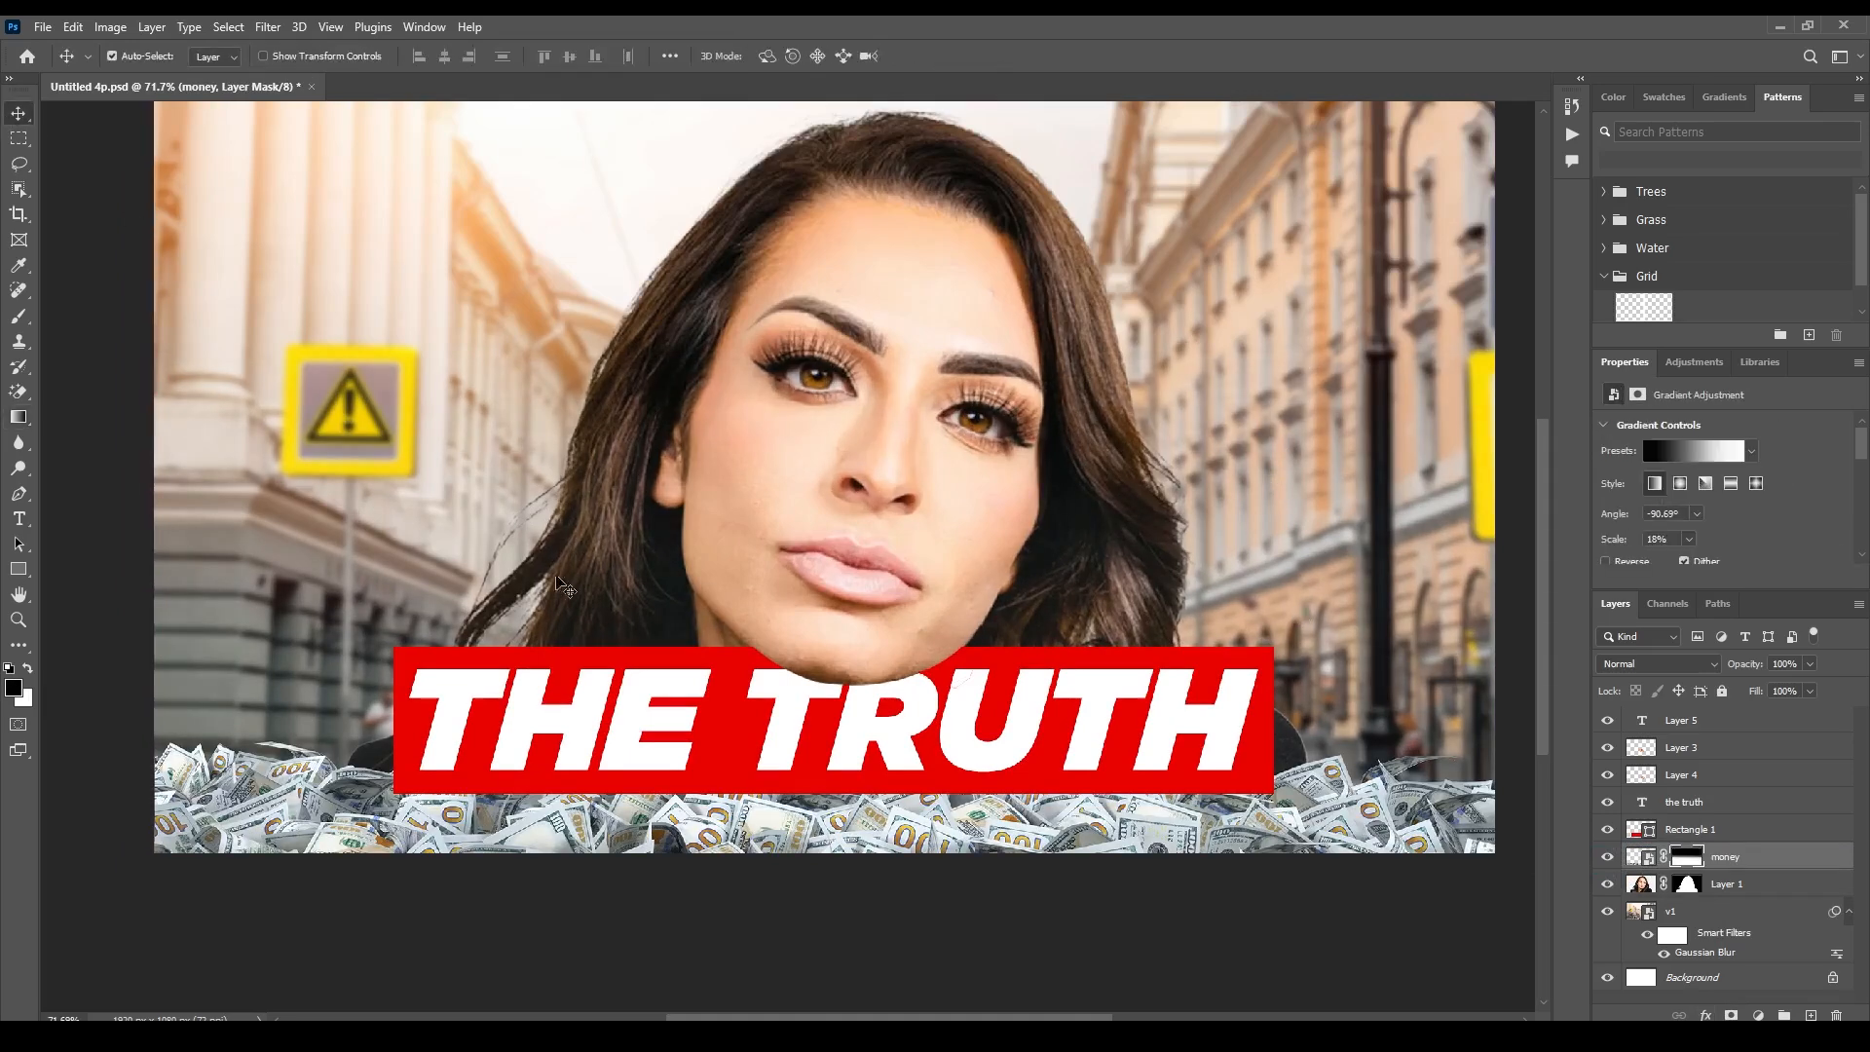
# Bring the money layer to the front of the stack and lower it to Y 386 px
pyautogui.scroll(2, 971, 838)
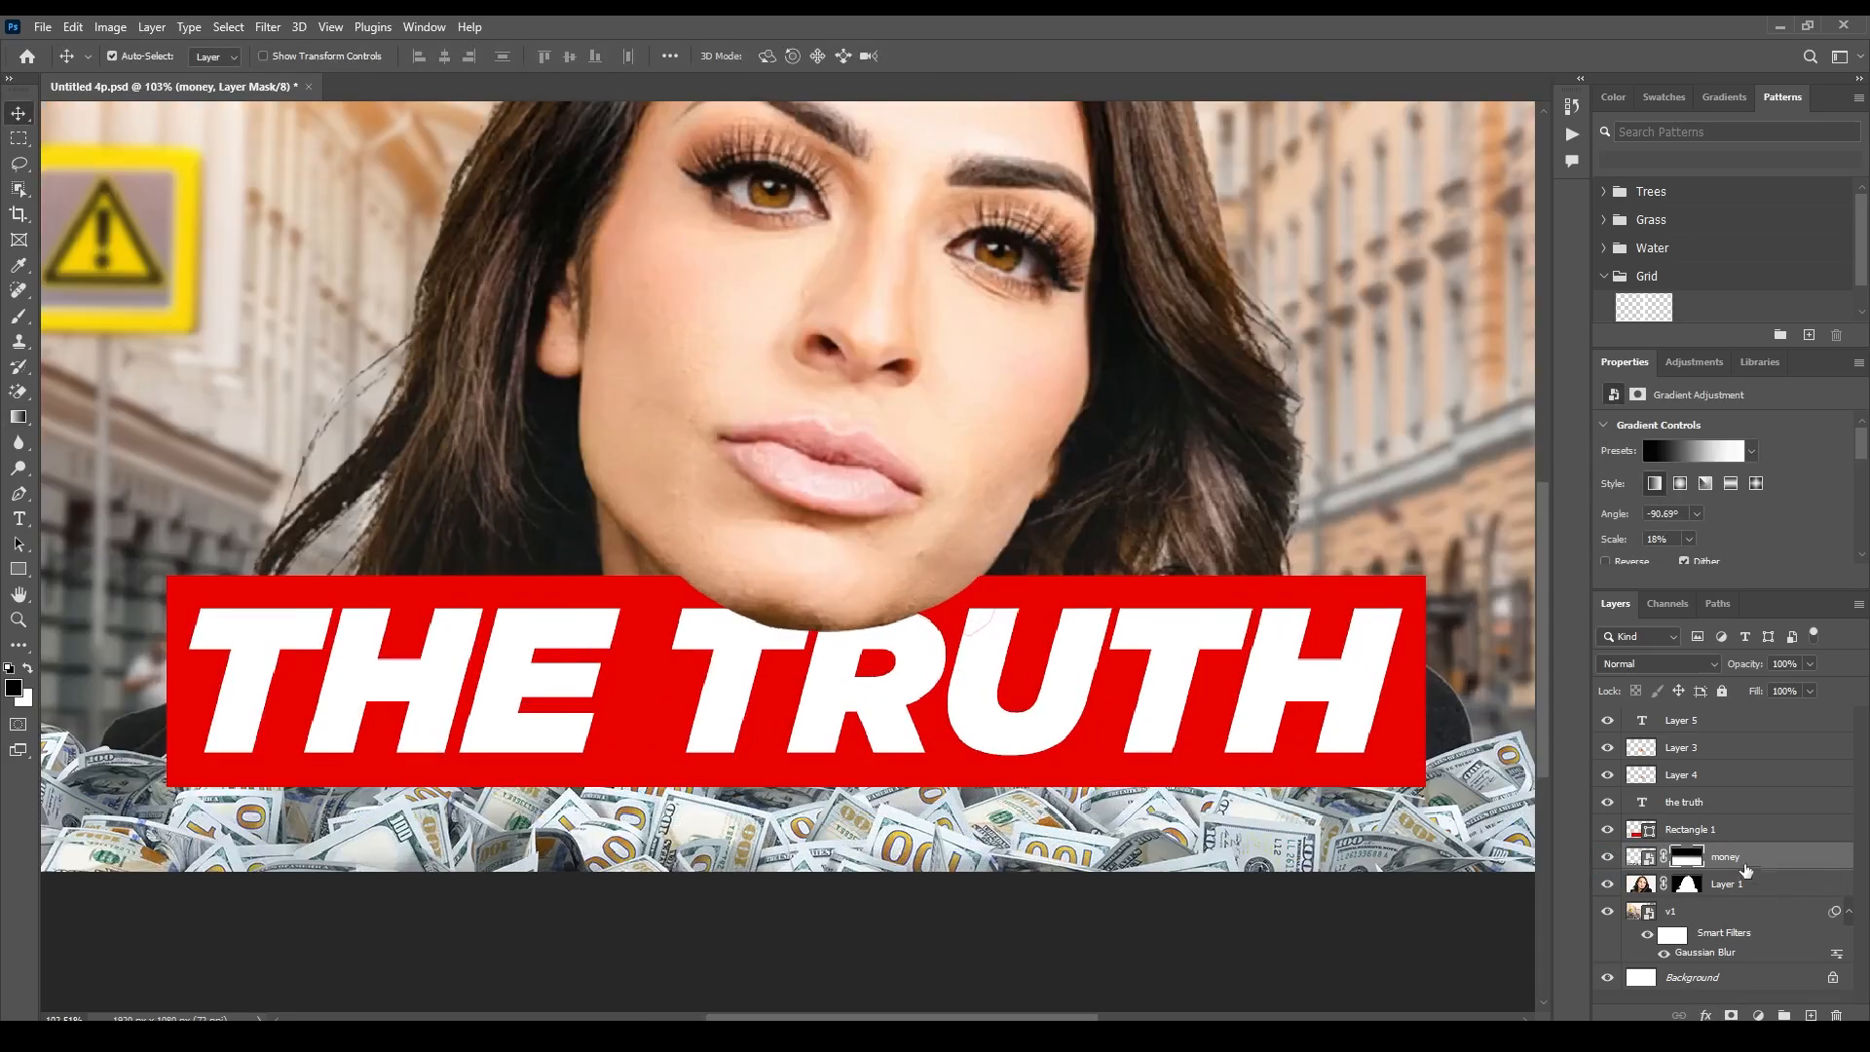
pyautogui.moveTo(1746, 870); pyautogui.dragTo(1622, 732)
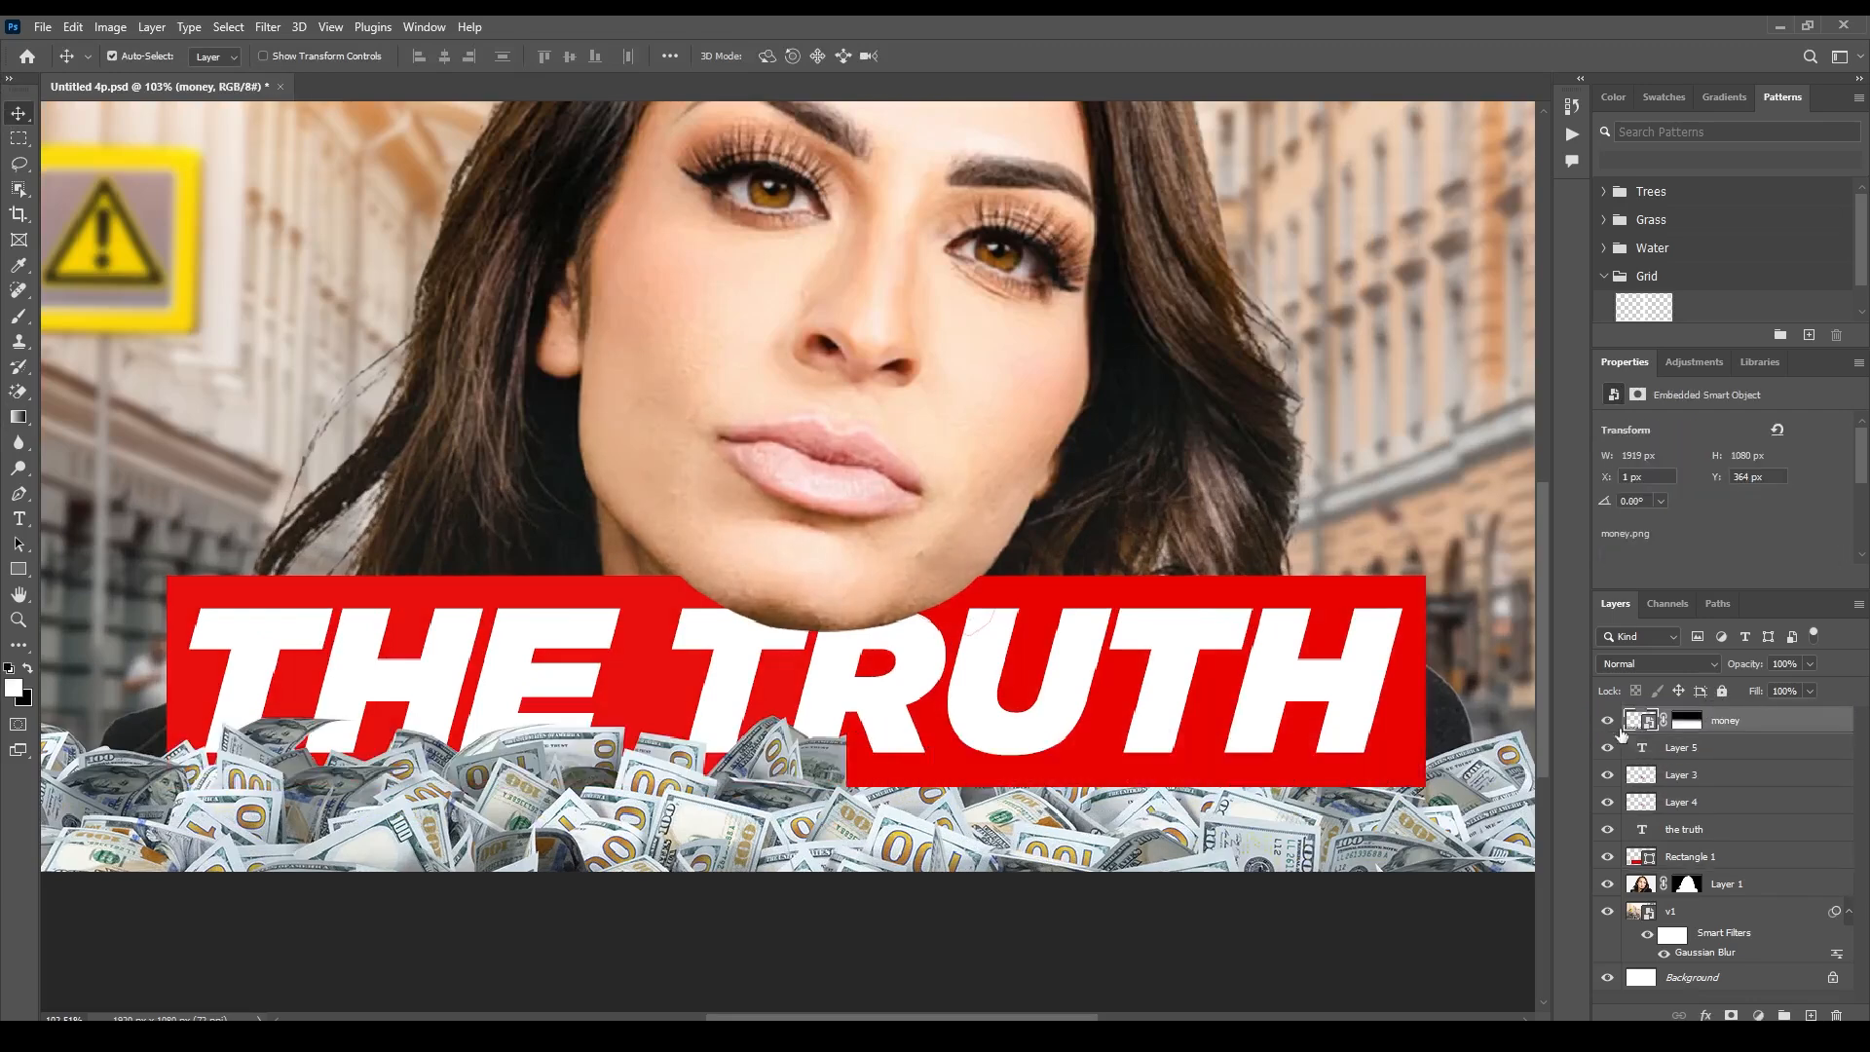
pyautogui.scroll(-2, 798, 828)
pyautogui.moveTo(797, 824); pyautogui.dragTo(832, 832)
pyautogui.scroll(4, 799, 829)
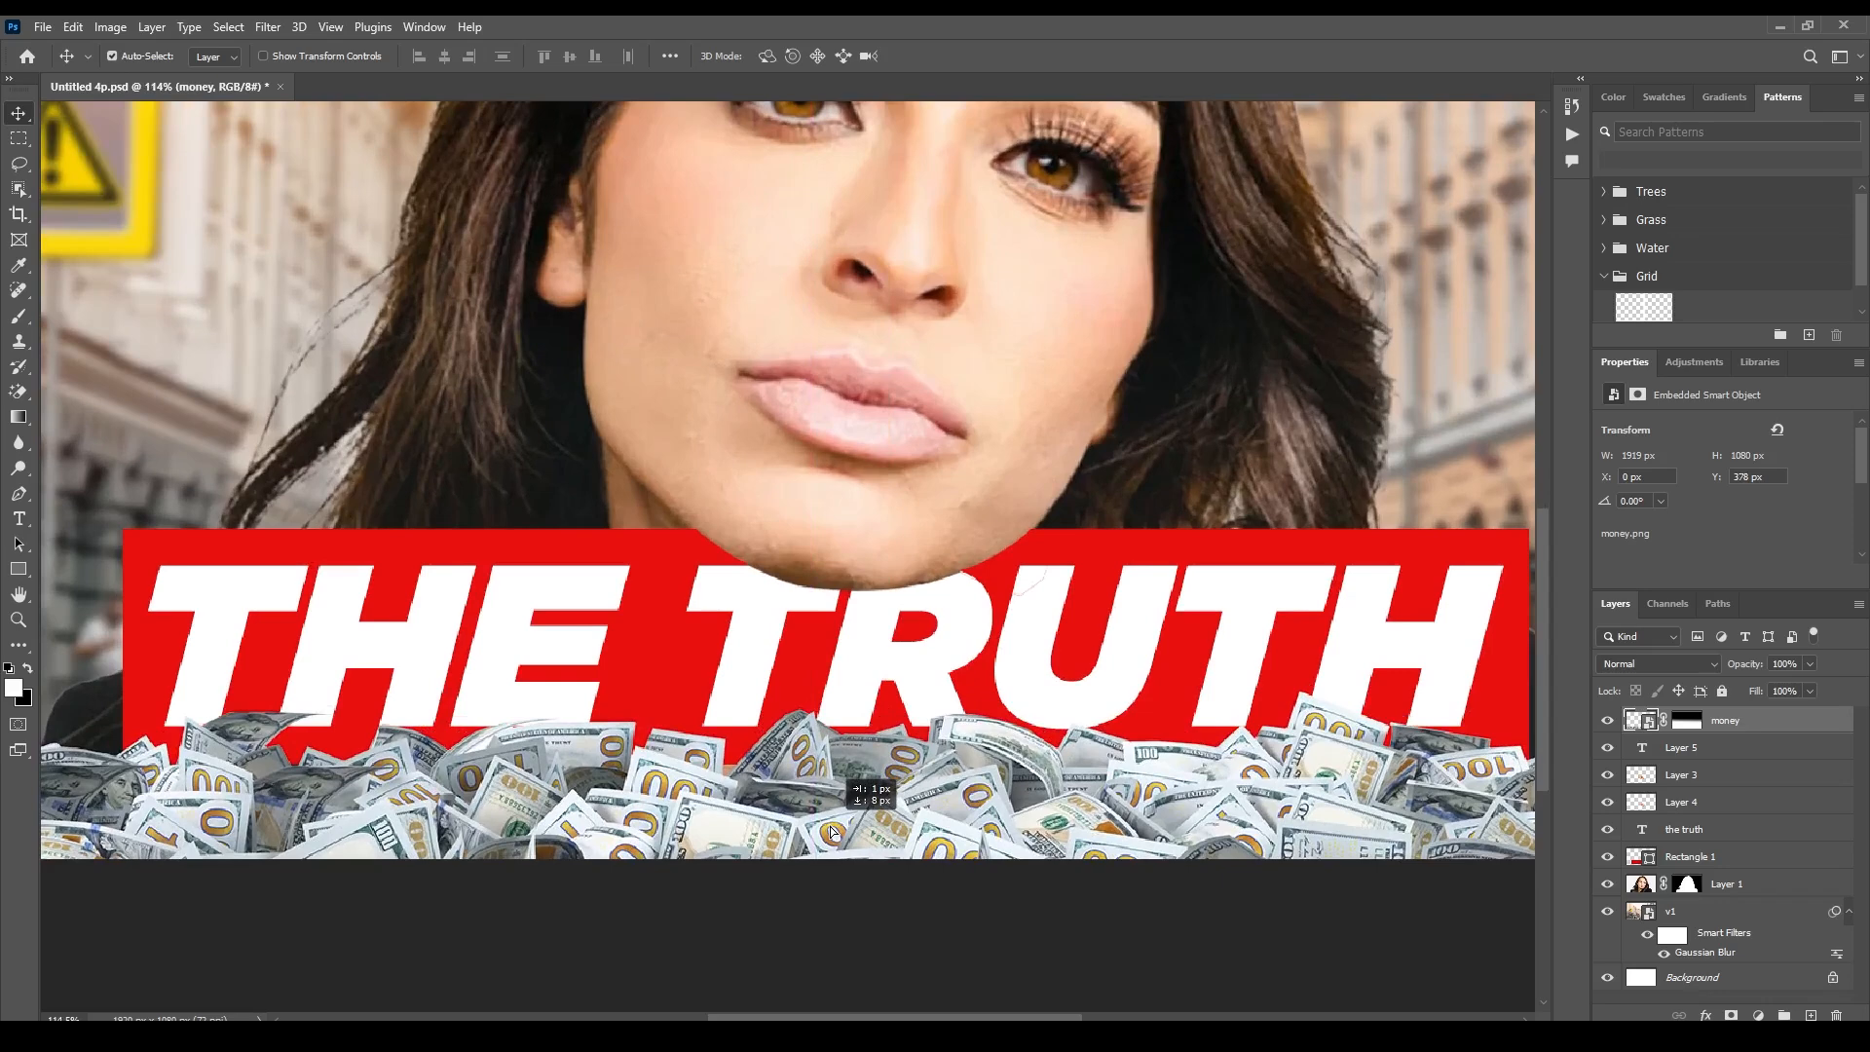
# Duplicate the money layer and place the copy behind the woman, directly above the blurred street layer
pyautogui.hotkey('ctrl', 'j')
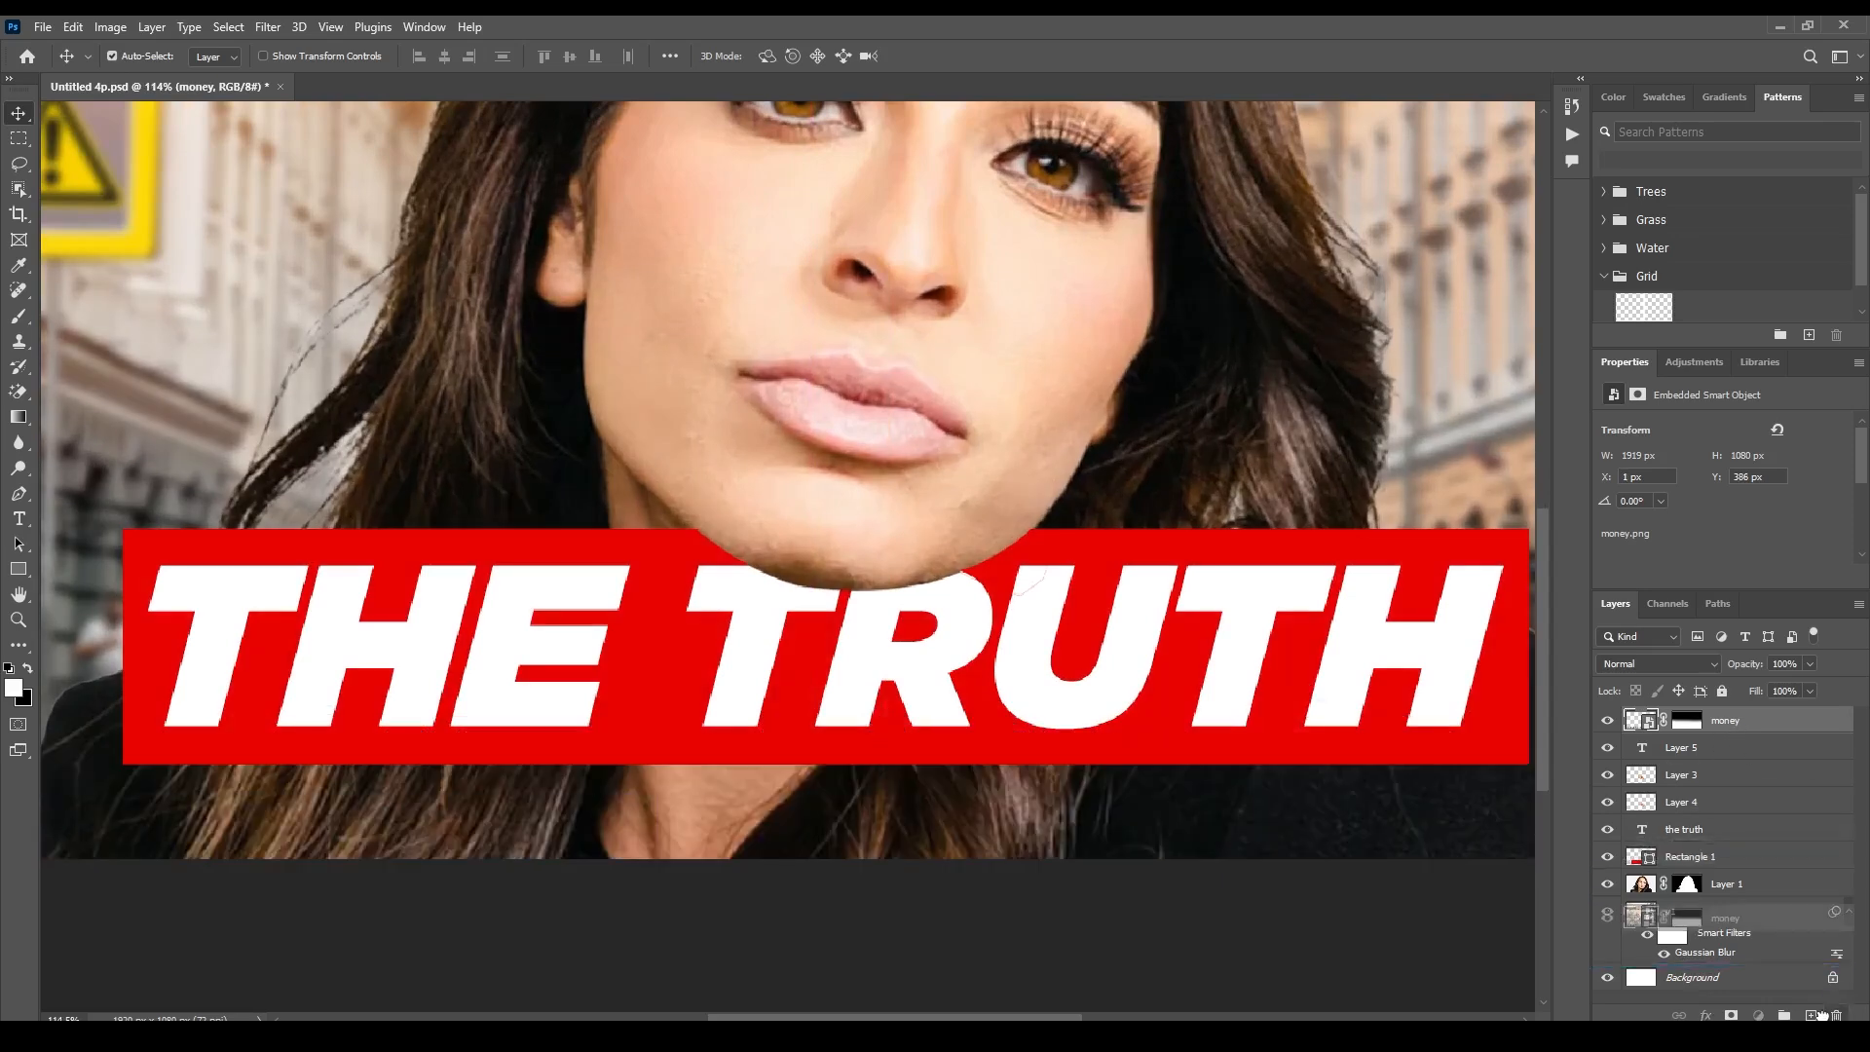
pyautogui.moveTo(1733, 725); pyautogui.dragTo(1727, 930)
pyautogui.hotkey('ctrl', '0')
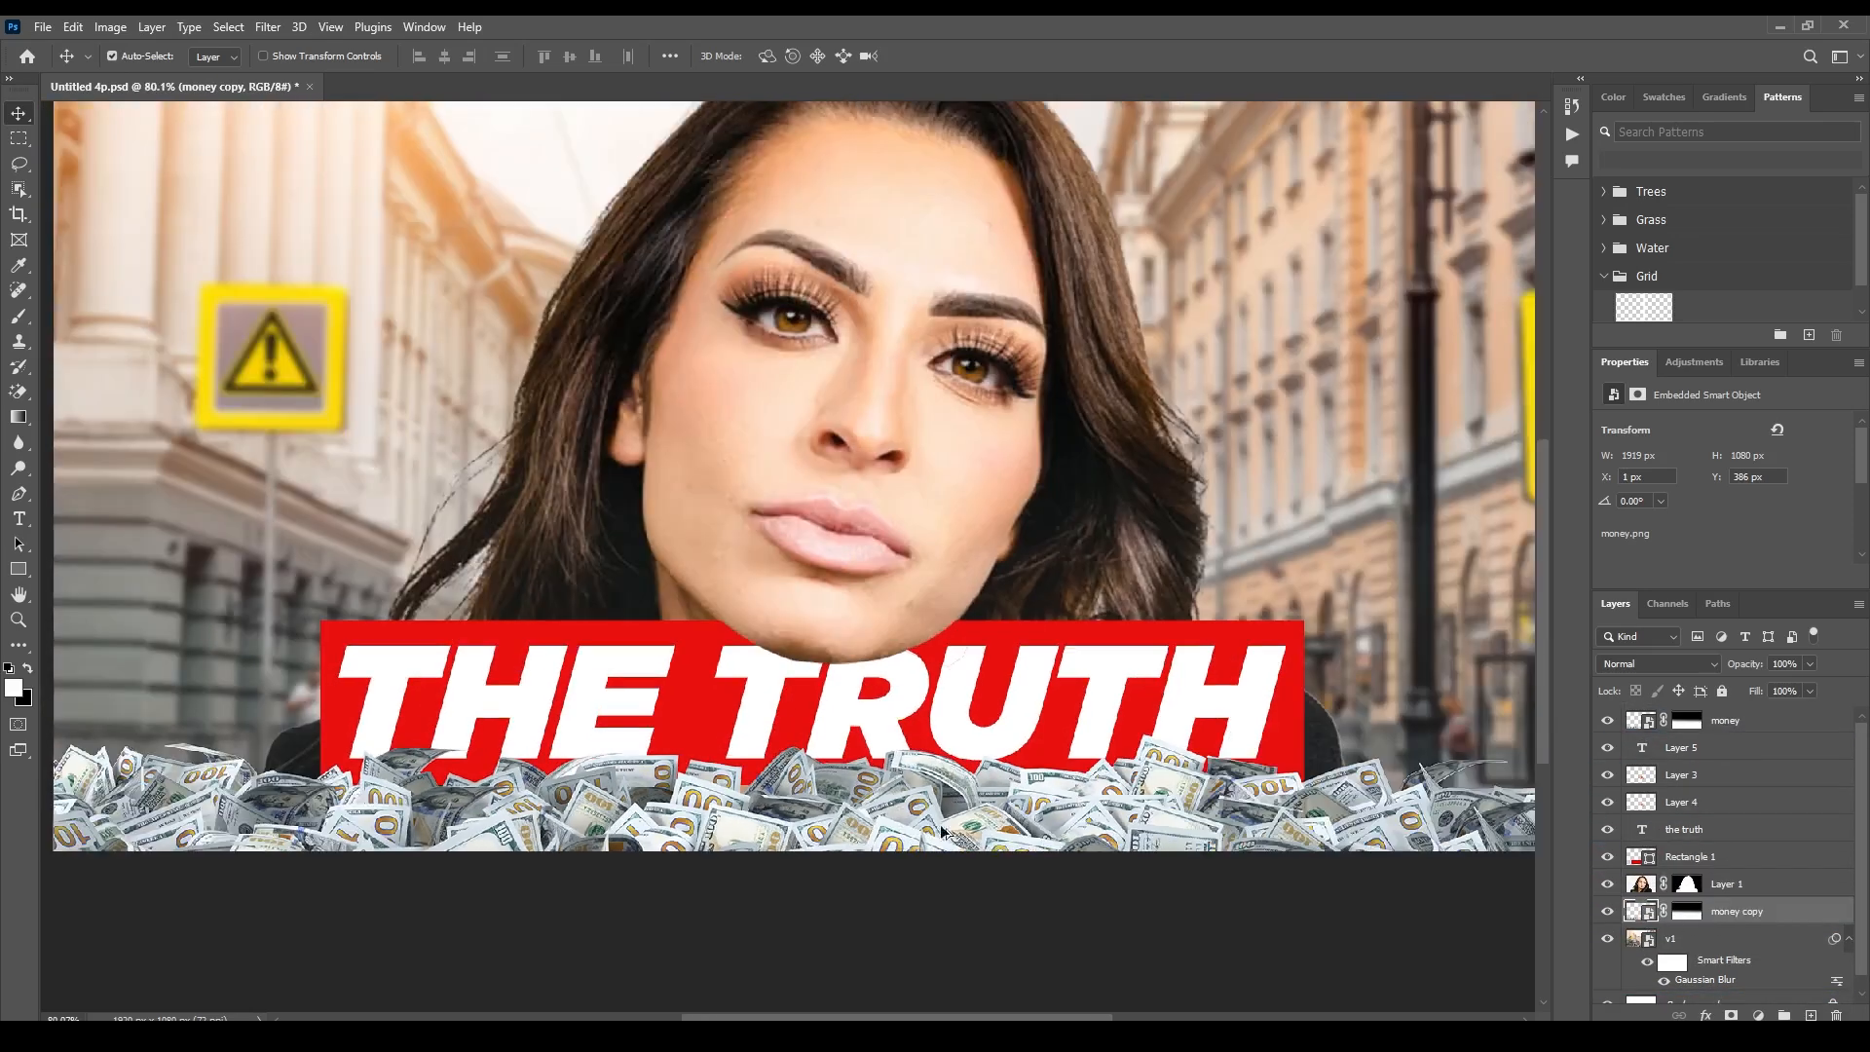
# Scale the money copy up to about 111% and place it at X -103 px, Y 218 px behind the woman
pyautogui.hotkey('ctrl', 't')
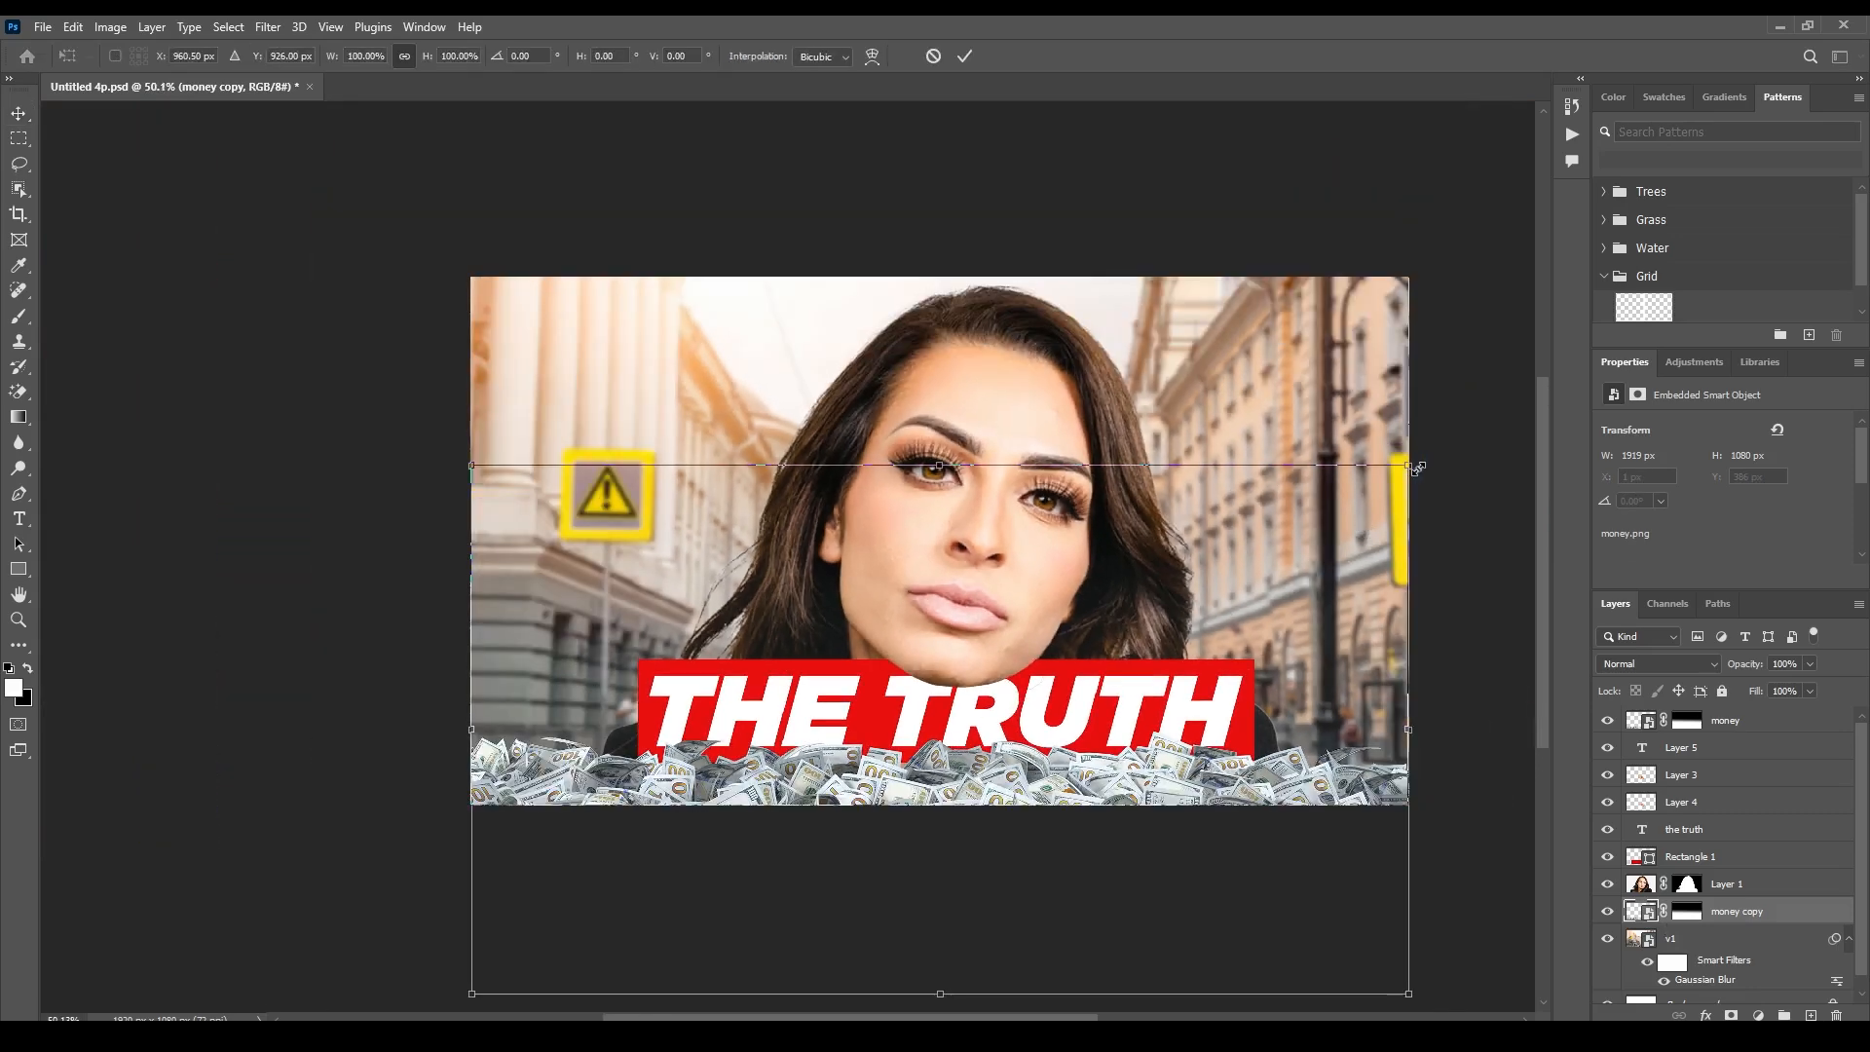
pyautogui.moveTo(1418, 467); pyautogui.dragTo(1468, 438)
pyautogui.moveTo(1340, 622)
pyautogui.mouseDown()
pyautogui.moveTo(1346, 583)
pyautogui.moveTo(1308, 610)
pyautogui.mouseUp()
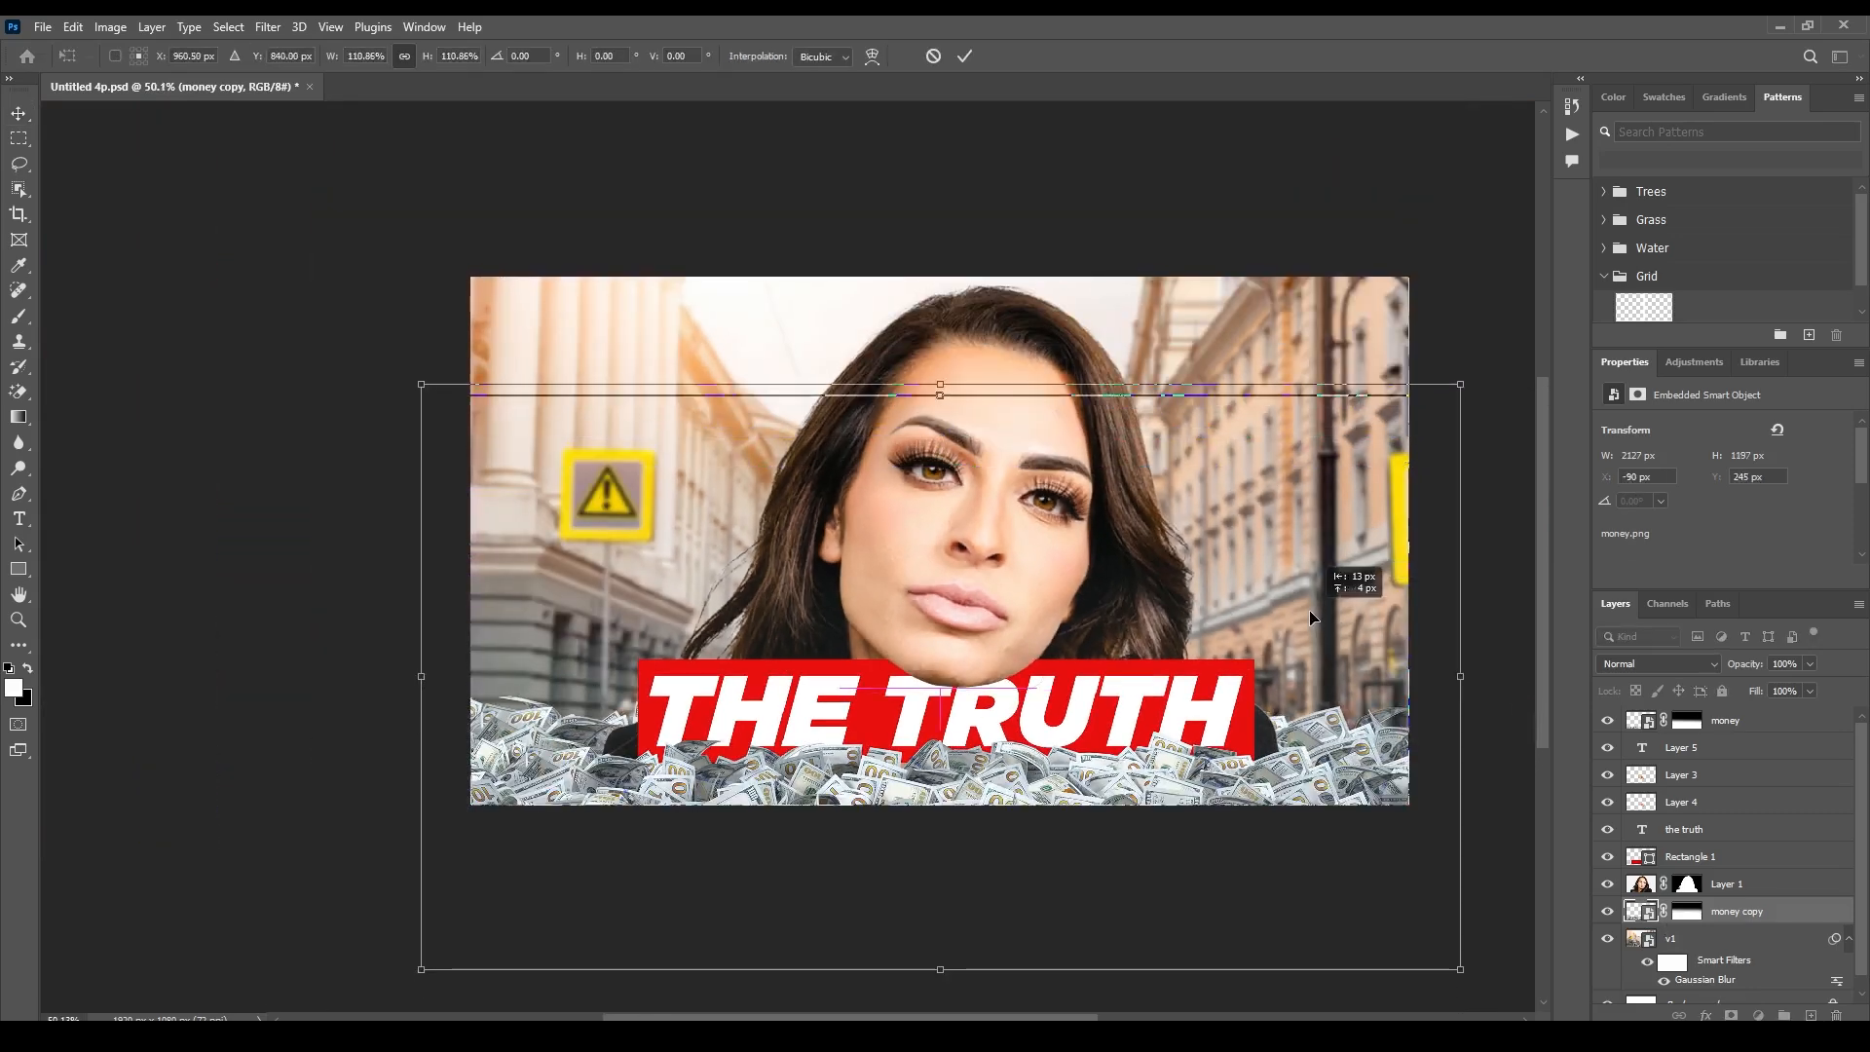
pyautogui.click(964, 56)
# Nudge the front money layer slightly down along the canvas bottom
pyautogui.scroll(5, 1091, 828)
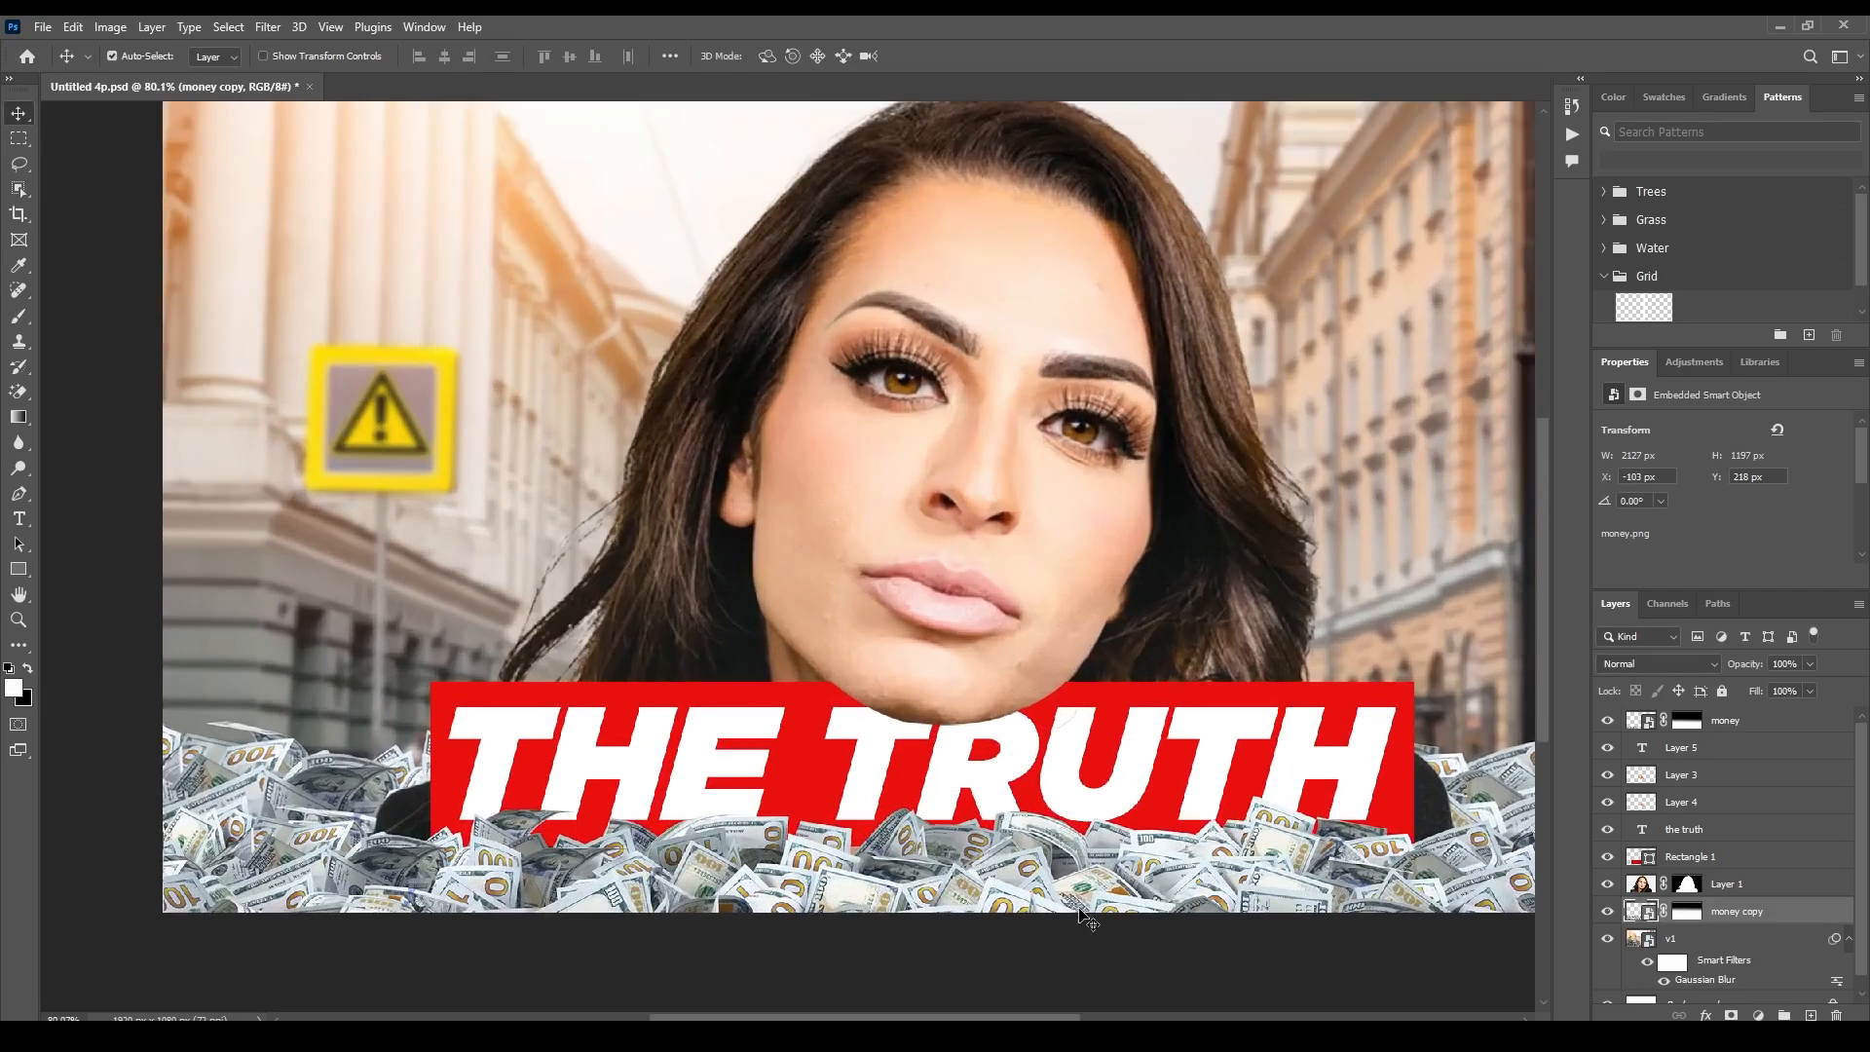
pyautogui.click(1080, 908)
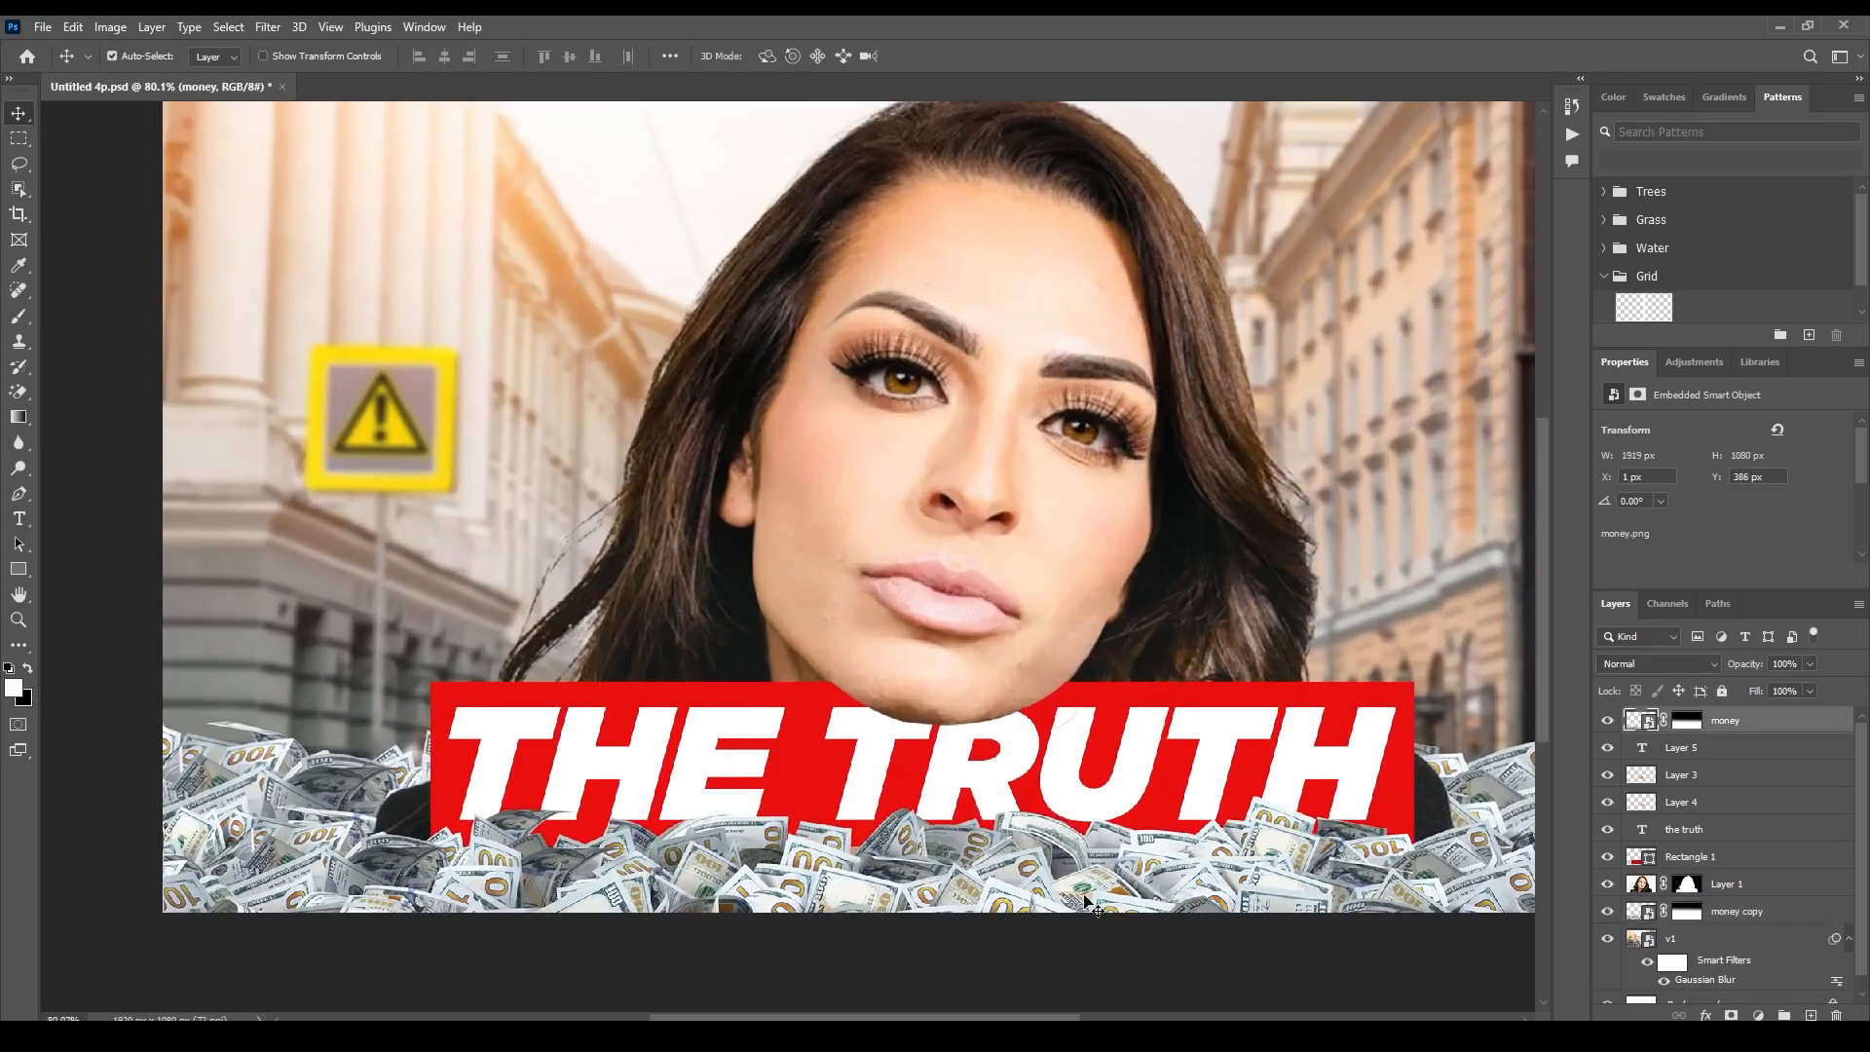
pyautogui.moveTo(1083, 887); pyautogui.dragTo(1083, 905)
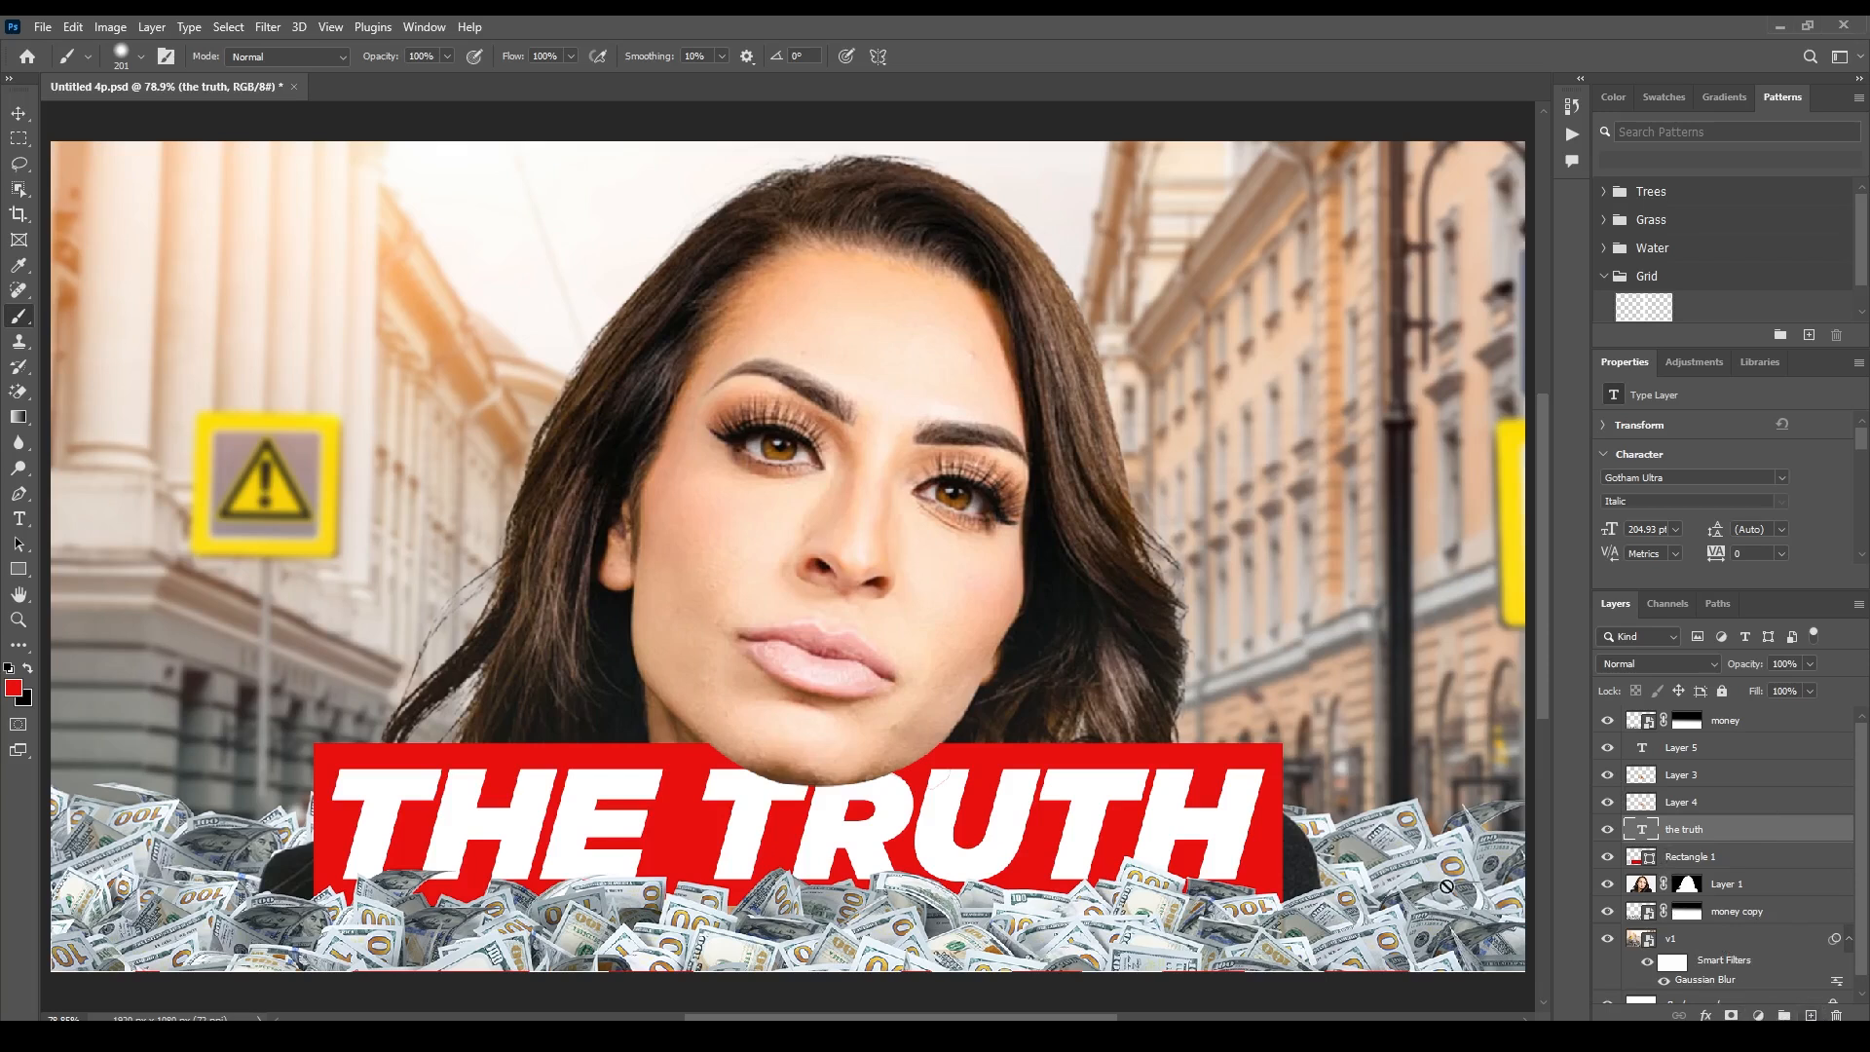
# Create a layer above the THE TRUTH text and paint a soft black shadow around the chin with a 182 px brush
pyautogui.click(1810, 1015)
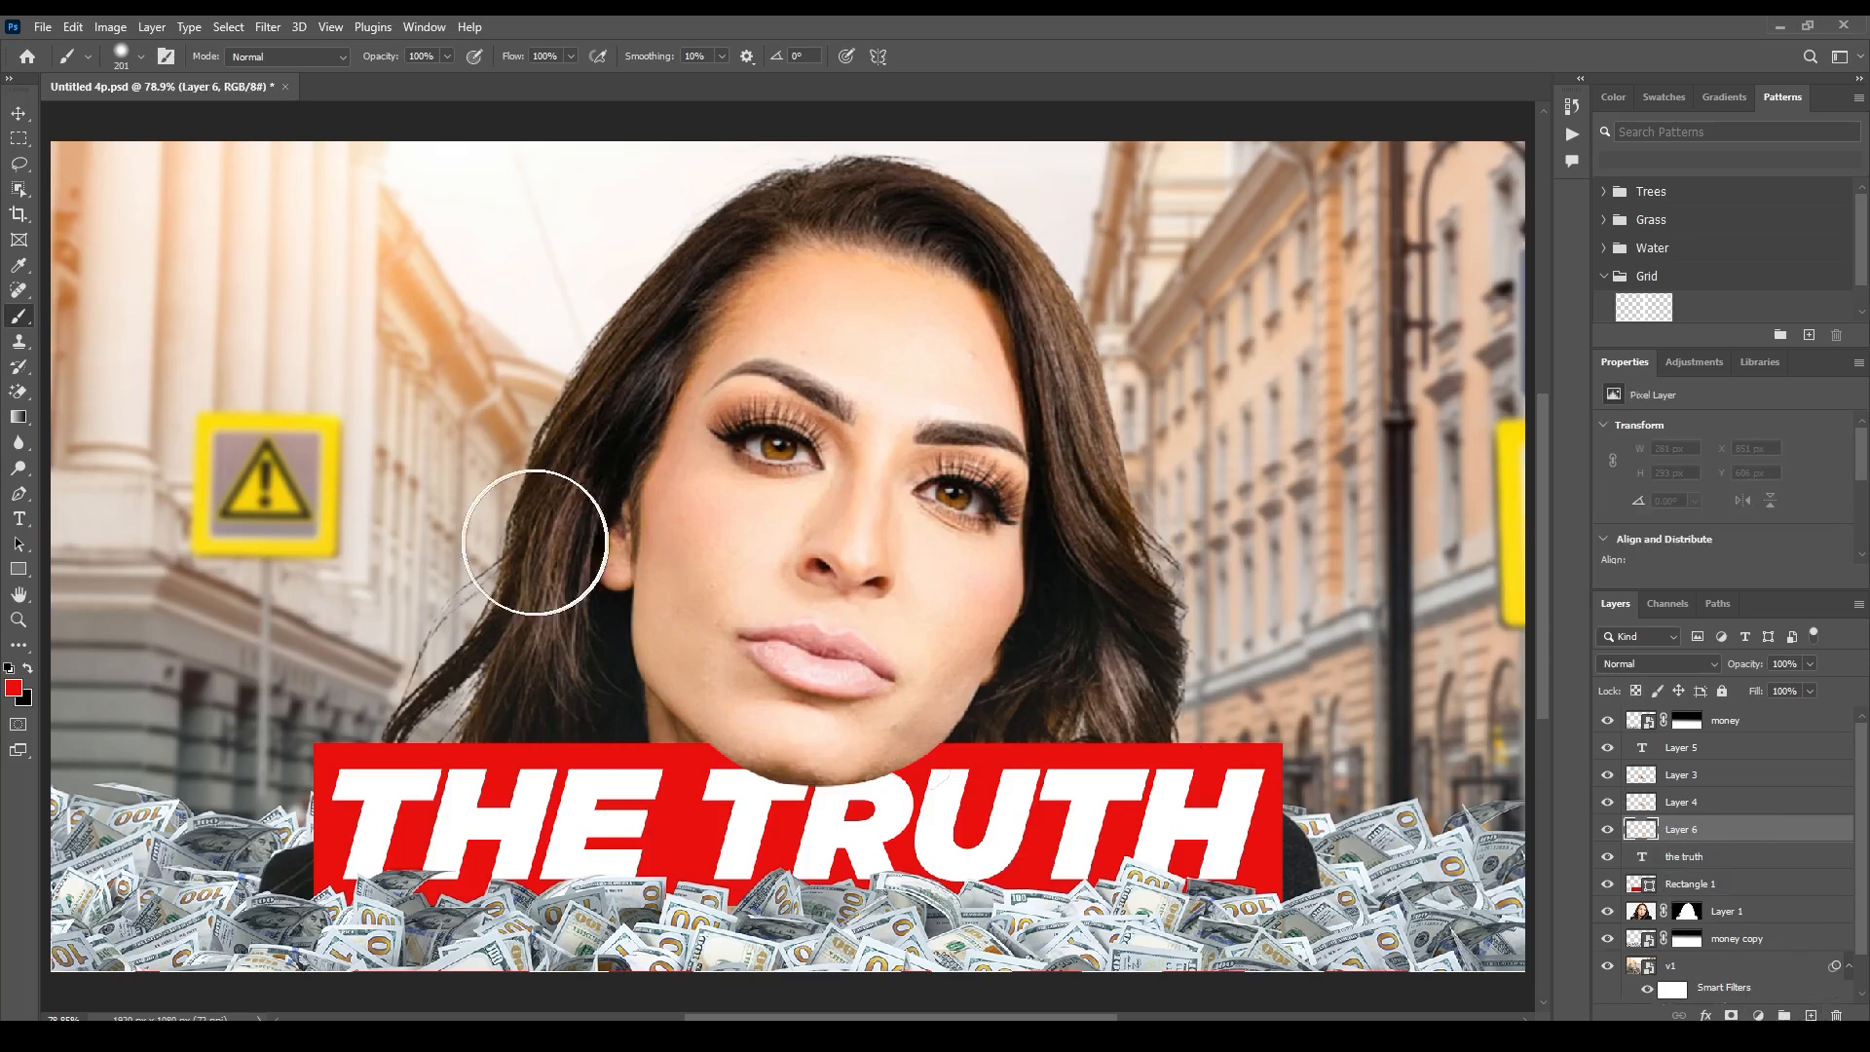
pyautogui.scroll(2, 802, 750)
pyautogui.scroll(5, 802, 751)
pyautogui.press('x')
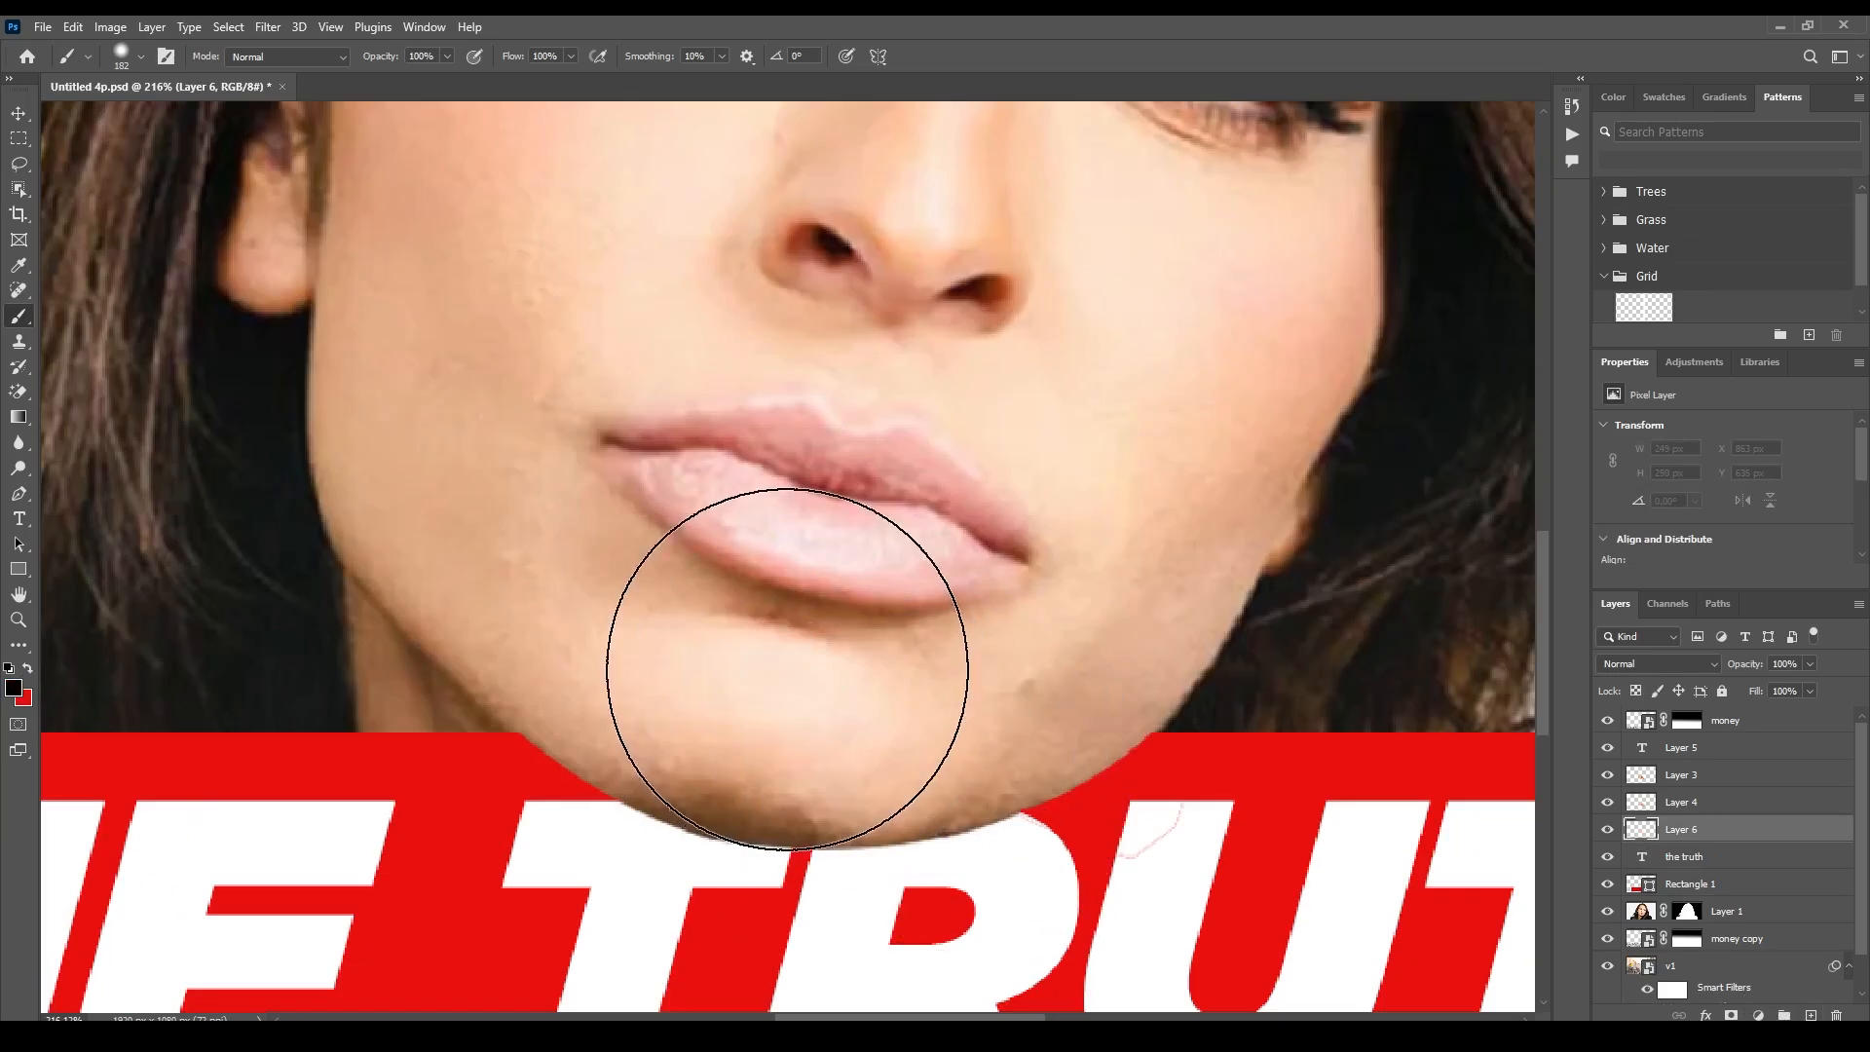
pyautogui.moveTo(787, 669)
pyautogui.mouseDown()
pyautogui.moveTo(990, 588)
pyautogui.moveTo(1023, 605)
pyautogui.moveTo(930, 625)
pyautogui.moveTo(656, 613)
pyautogui.moveTo(605, 559)
pyautogui.moveTo(670, 610)
pyautogui.moveTo(676, 585)
pyautogui.moveTo(572, 573)
pyautogui.moveTo(701, 608)
pyautogui.mouseUp()
pyautogui.click(826, 670)
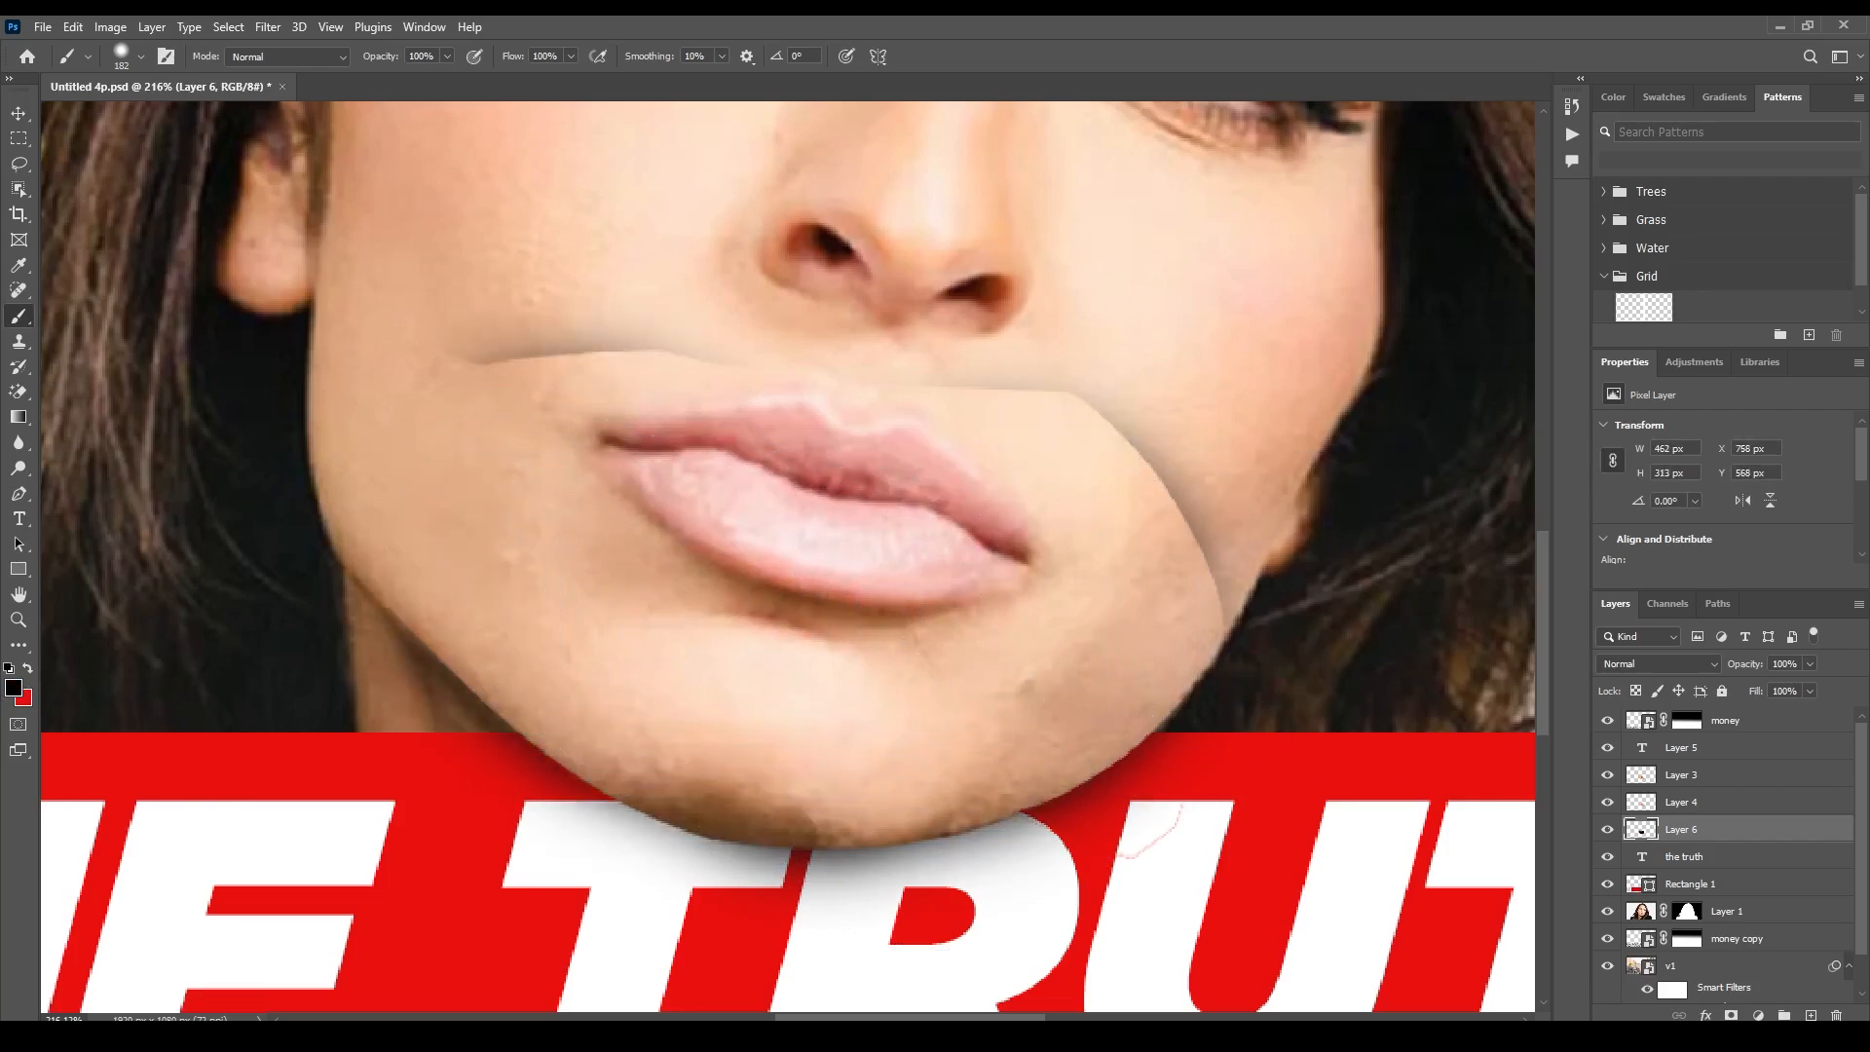
# Add a layer mask to the chin shadow layer and brush away the shadow falling on the face above the mouth and cheek
pyautogui.click(1731, 1015)
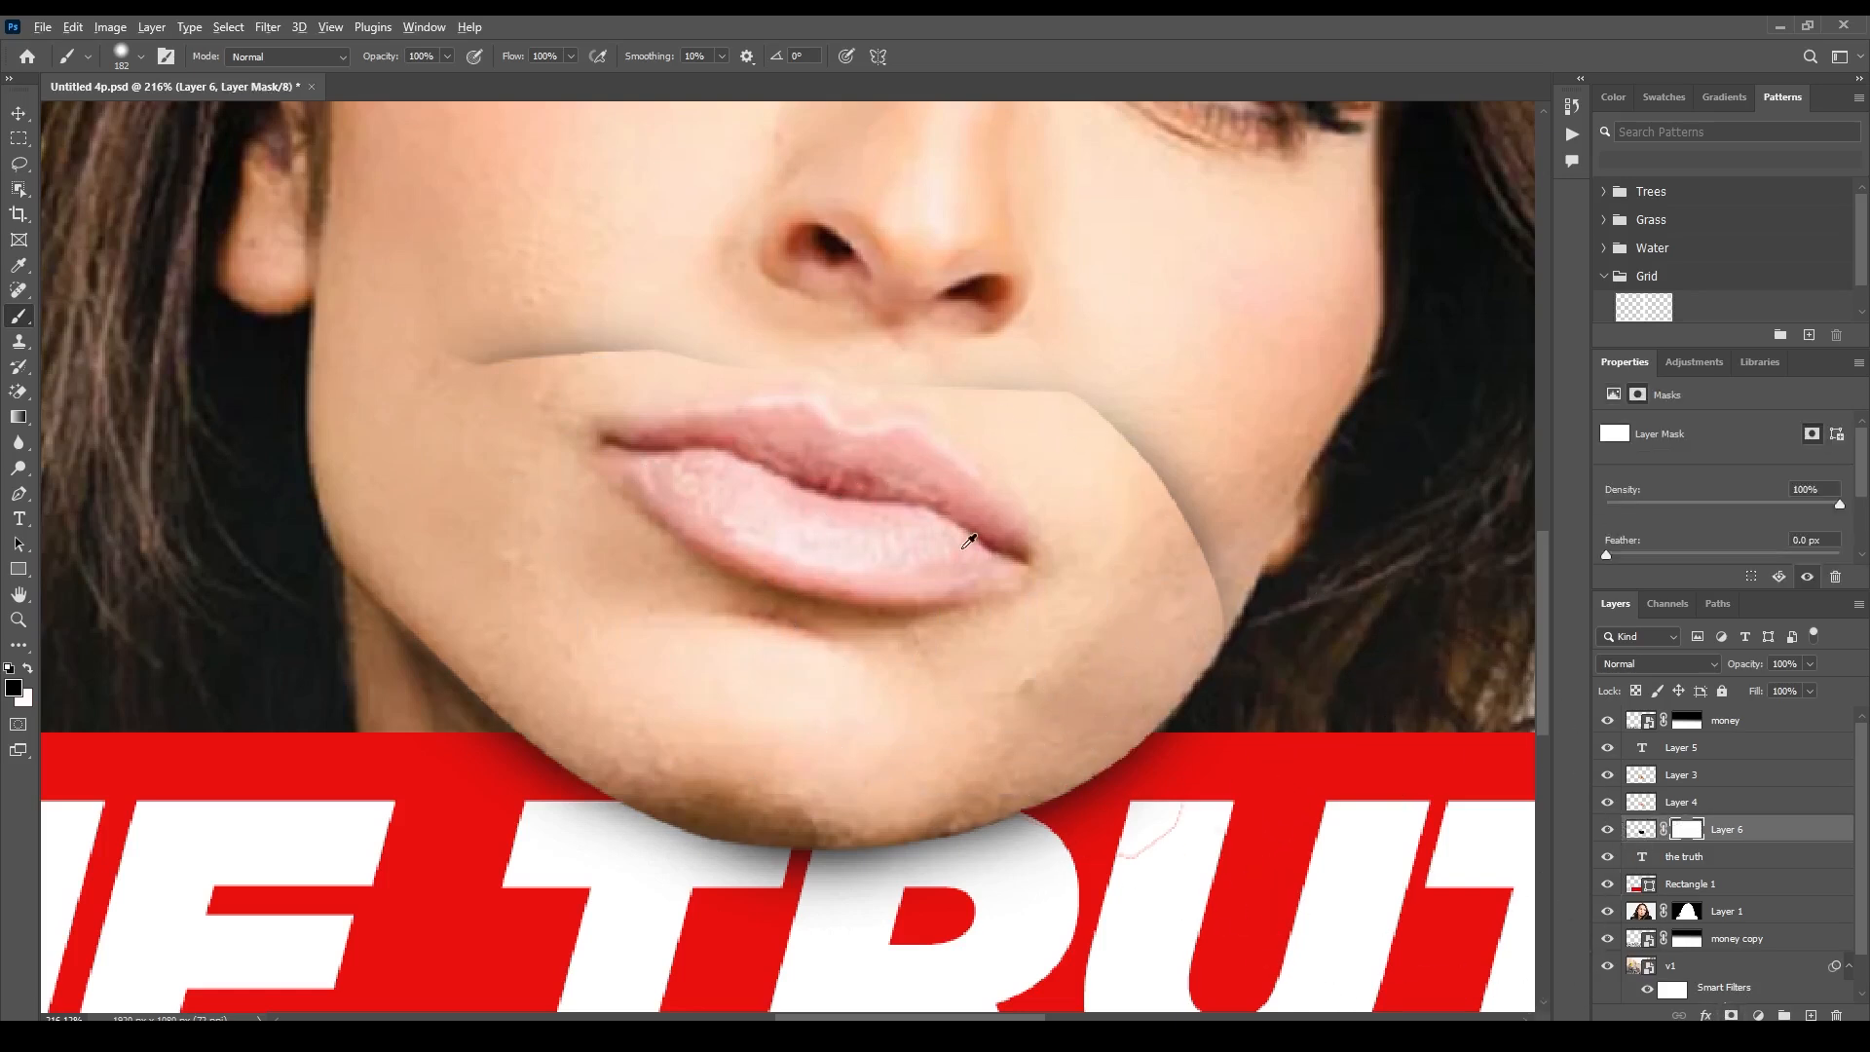
pyautogui.moveTo(962, 550); pyautogui.dragTo(914, 550)
pyautogui.moveTo(1001, 420)
pyautogui.mouseDown()
pyautogui.moveTo(1119, 437)
pyautogui.moveTo(1127, 501)
pyautogui.moveTo(1084, 519)
pyautogui.moveTo(785, 438)
pyautogui.moveTo(697, 363)
pyautogui.moveTo(502, 388)
pyautogui.mouseUp()
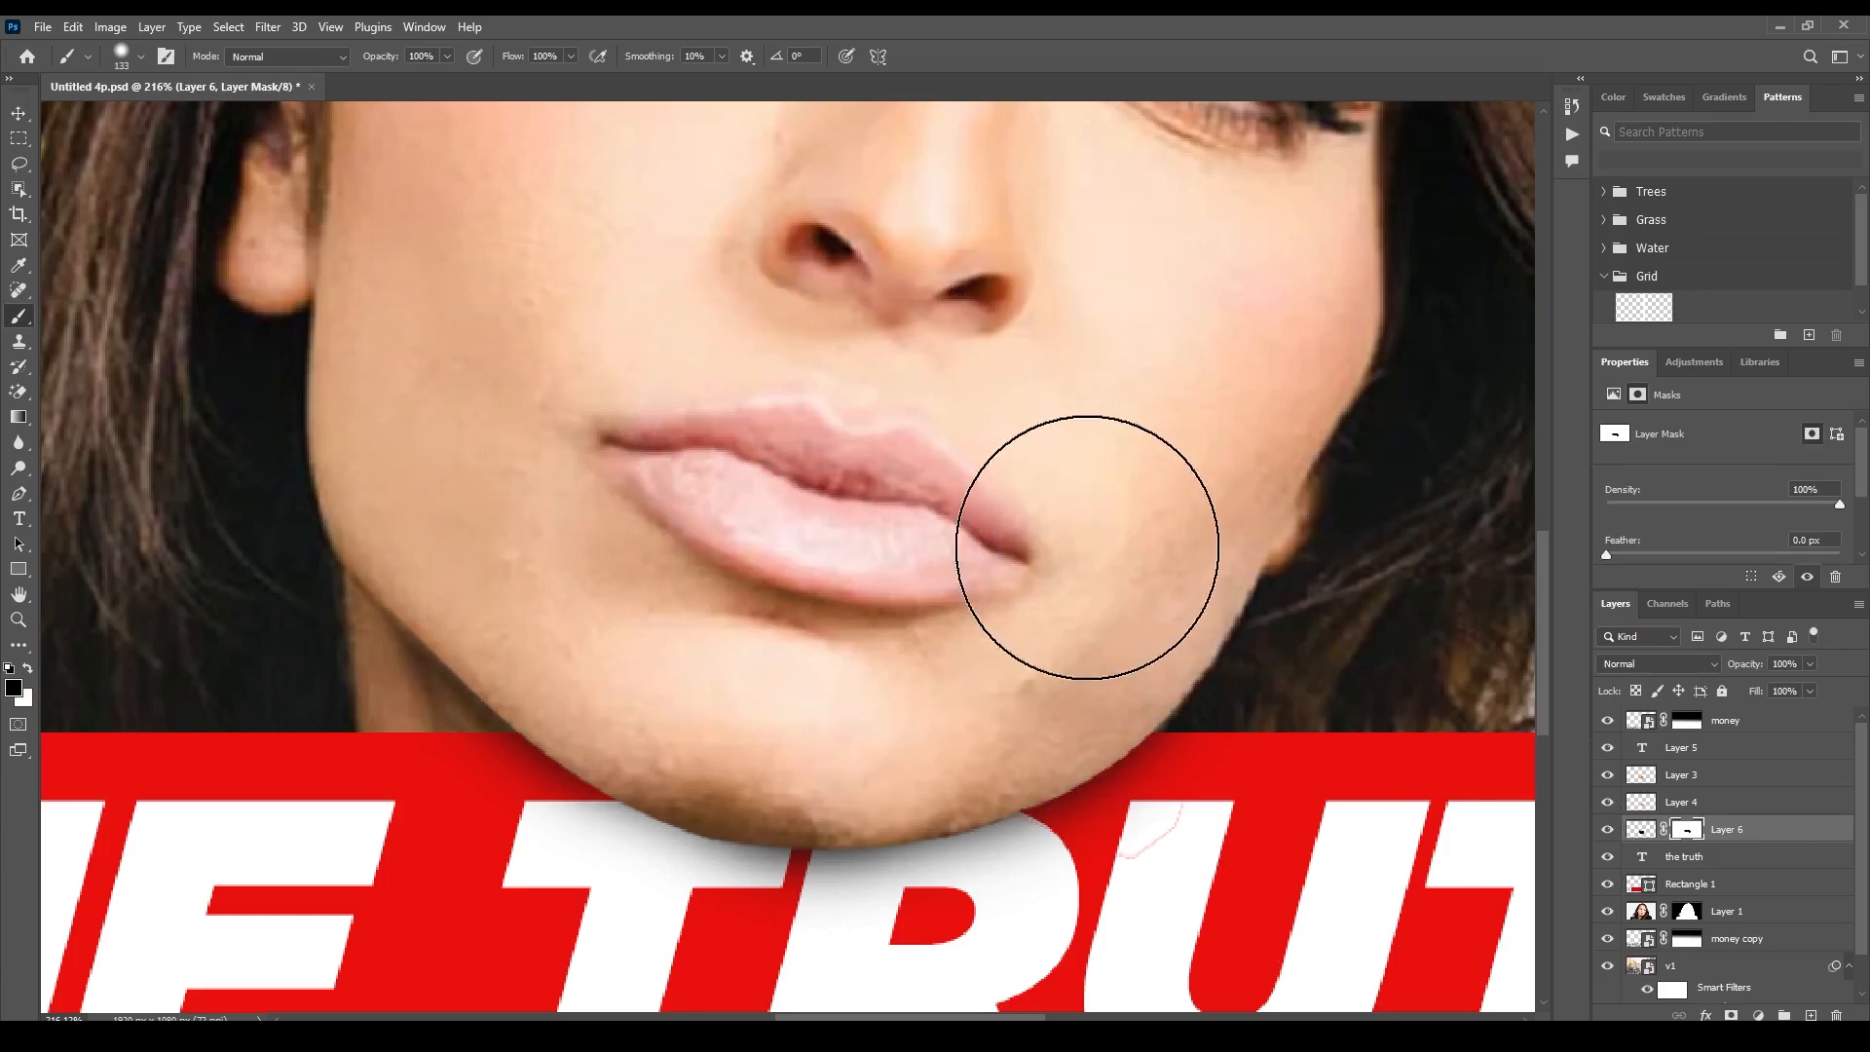
pyautogui.scroll(-5, 961, 555)
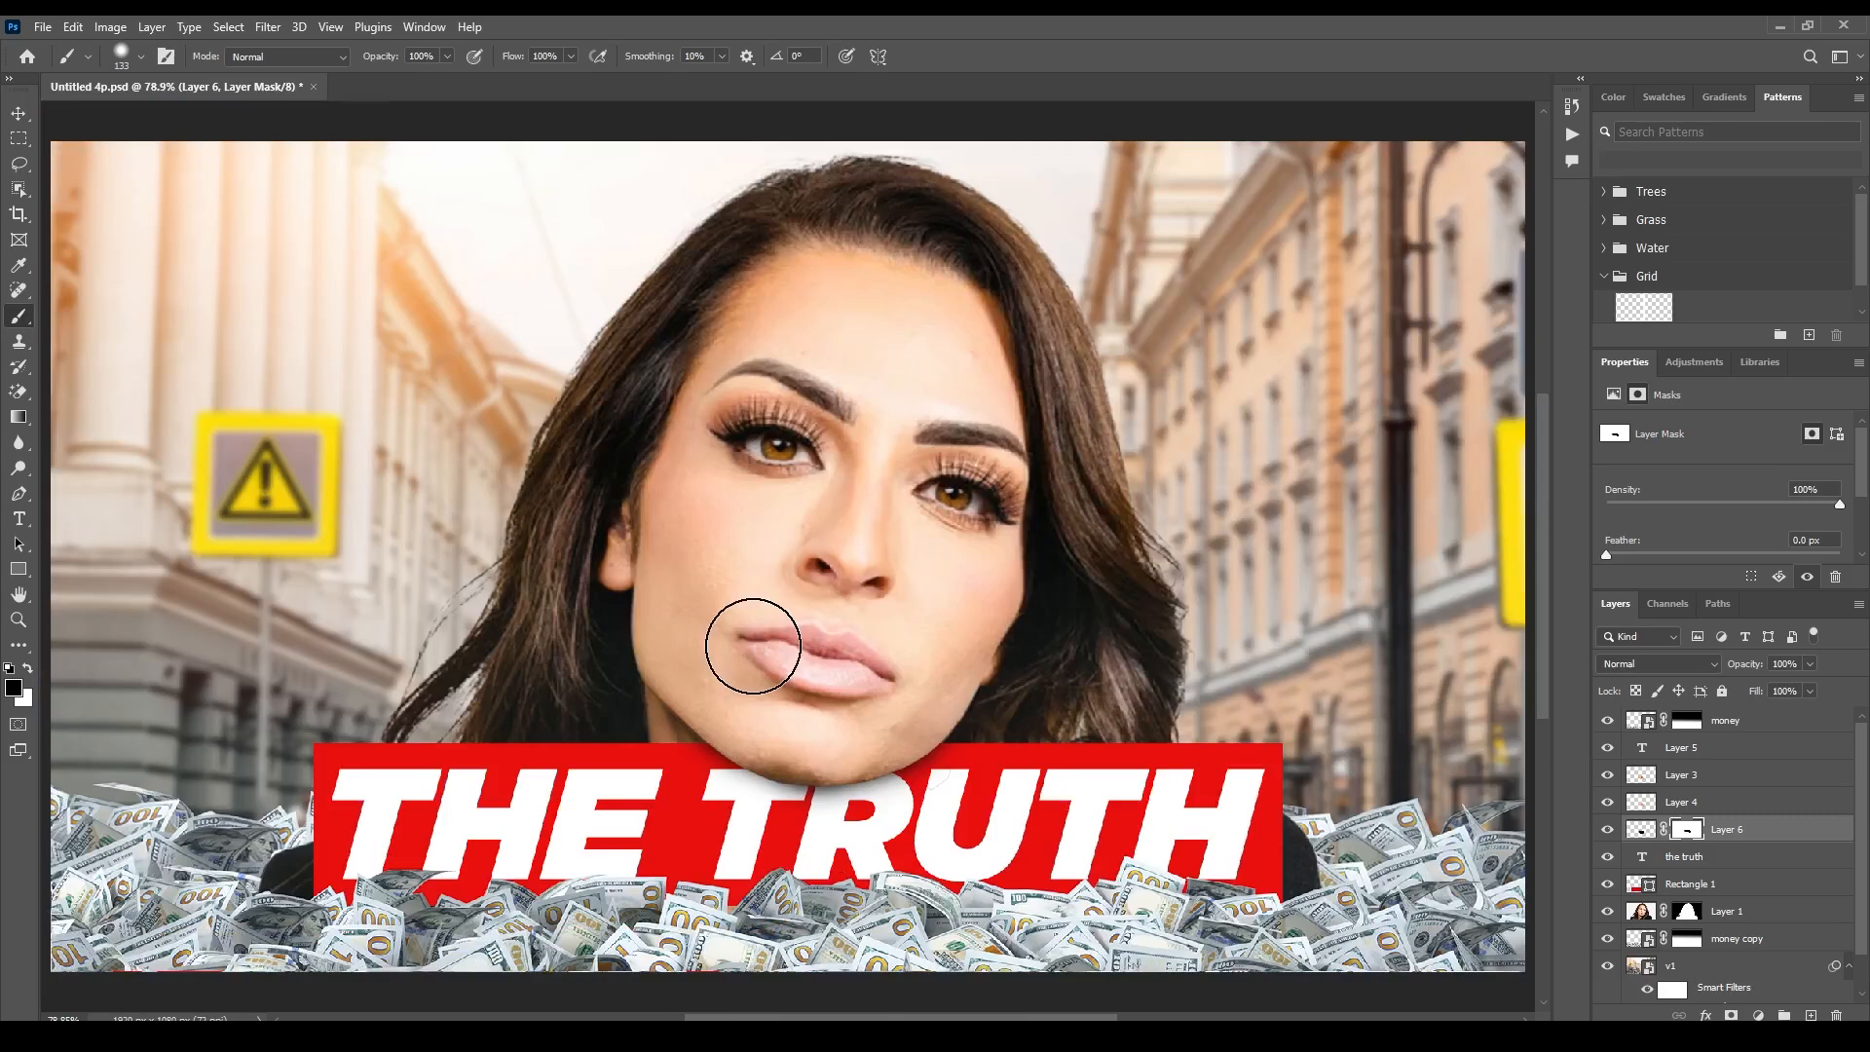
# Give the front money layer a Multiply drop shadow with 86% opacity, -165° angle, 4 px distance, 0% spread and 59 px size
pyautogui.press('v')
pyautogui.click(993, 930)
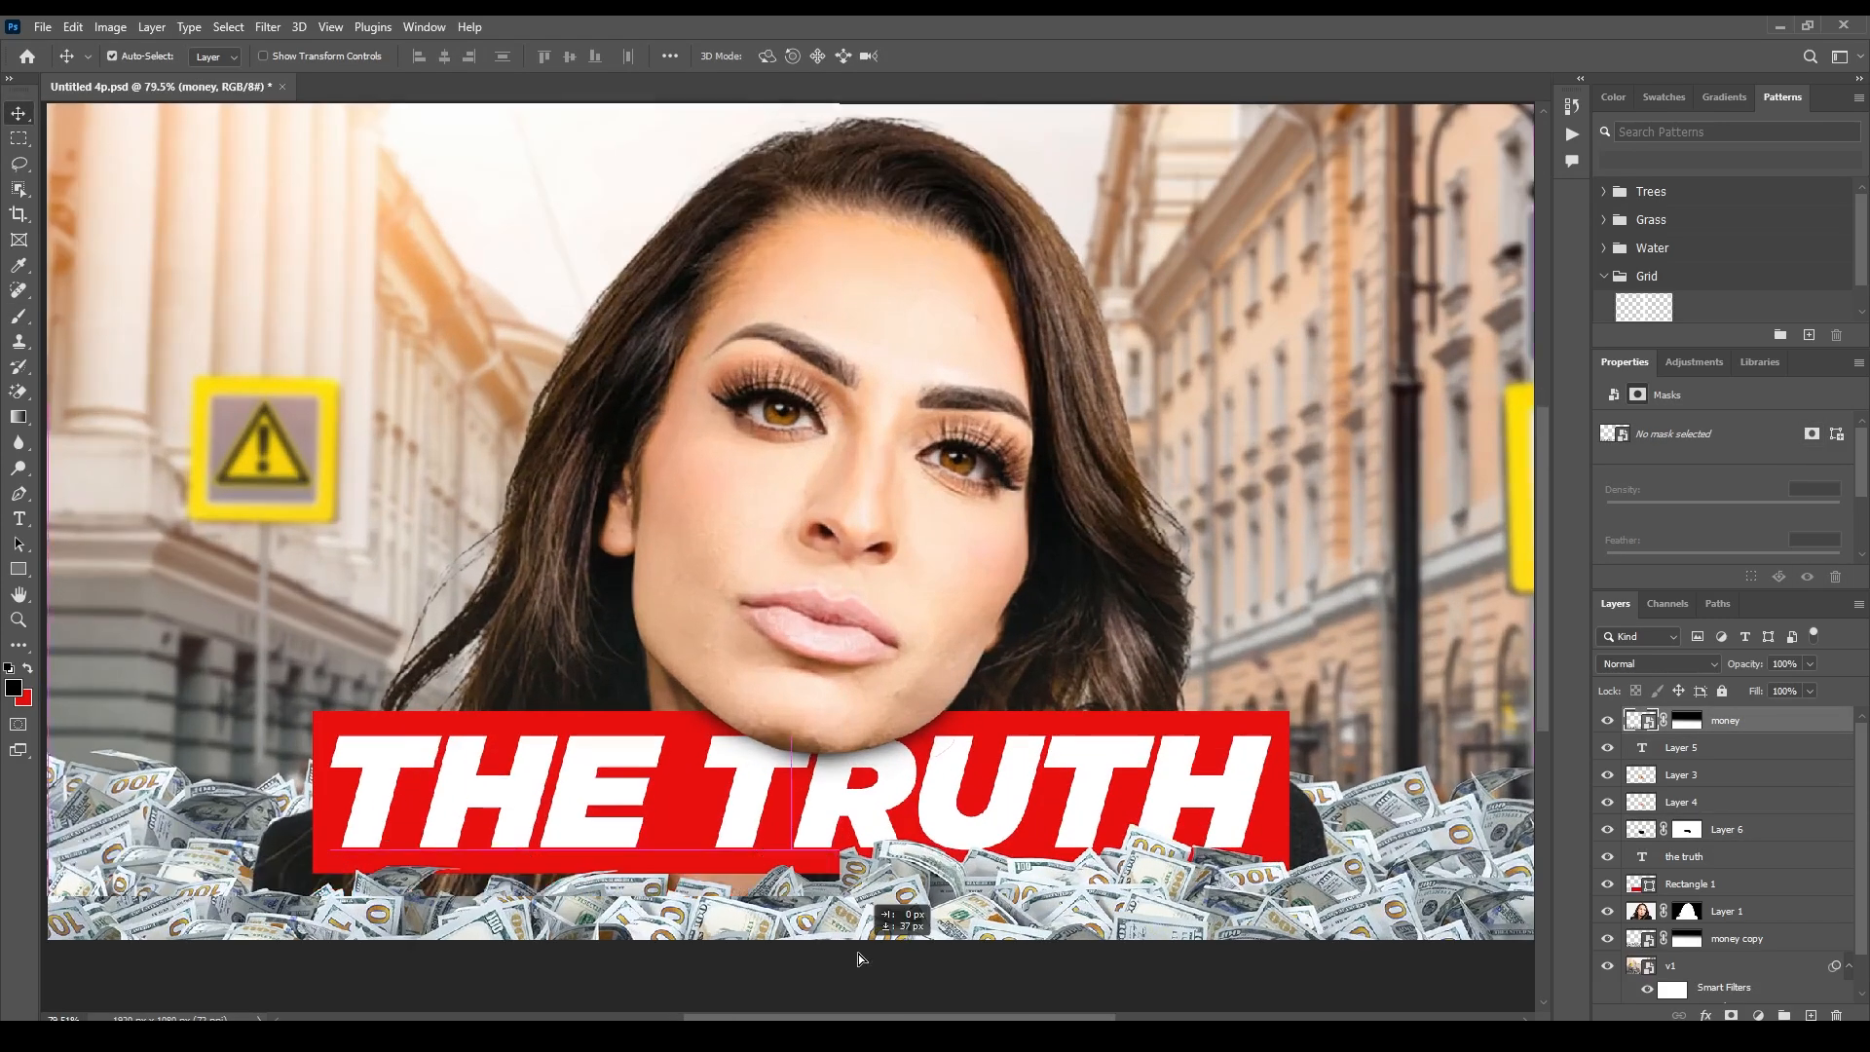
pyautogui.moveTo(859, 955); pyautogui.dragTo(861, 957)
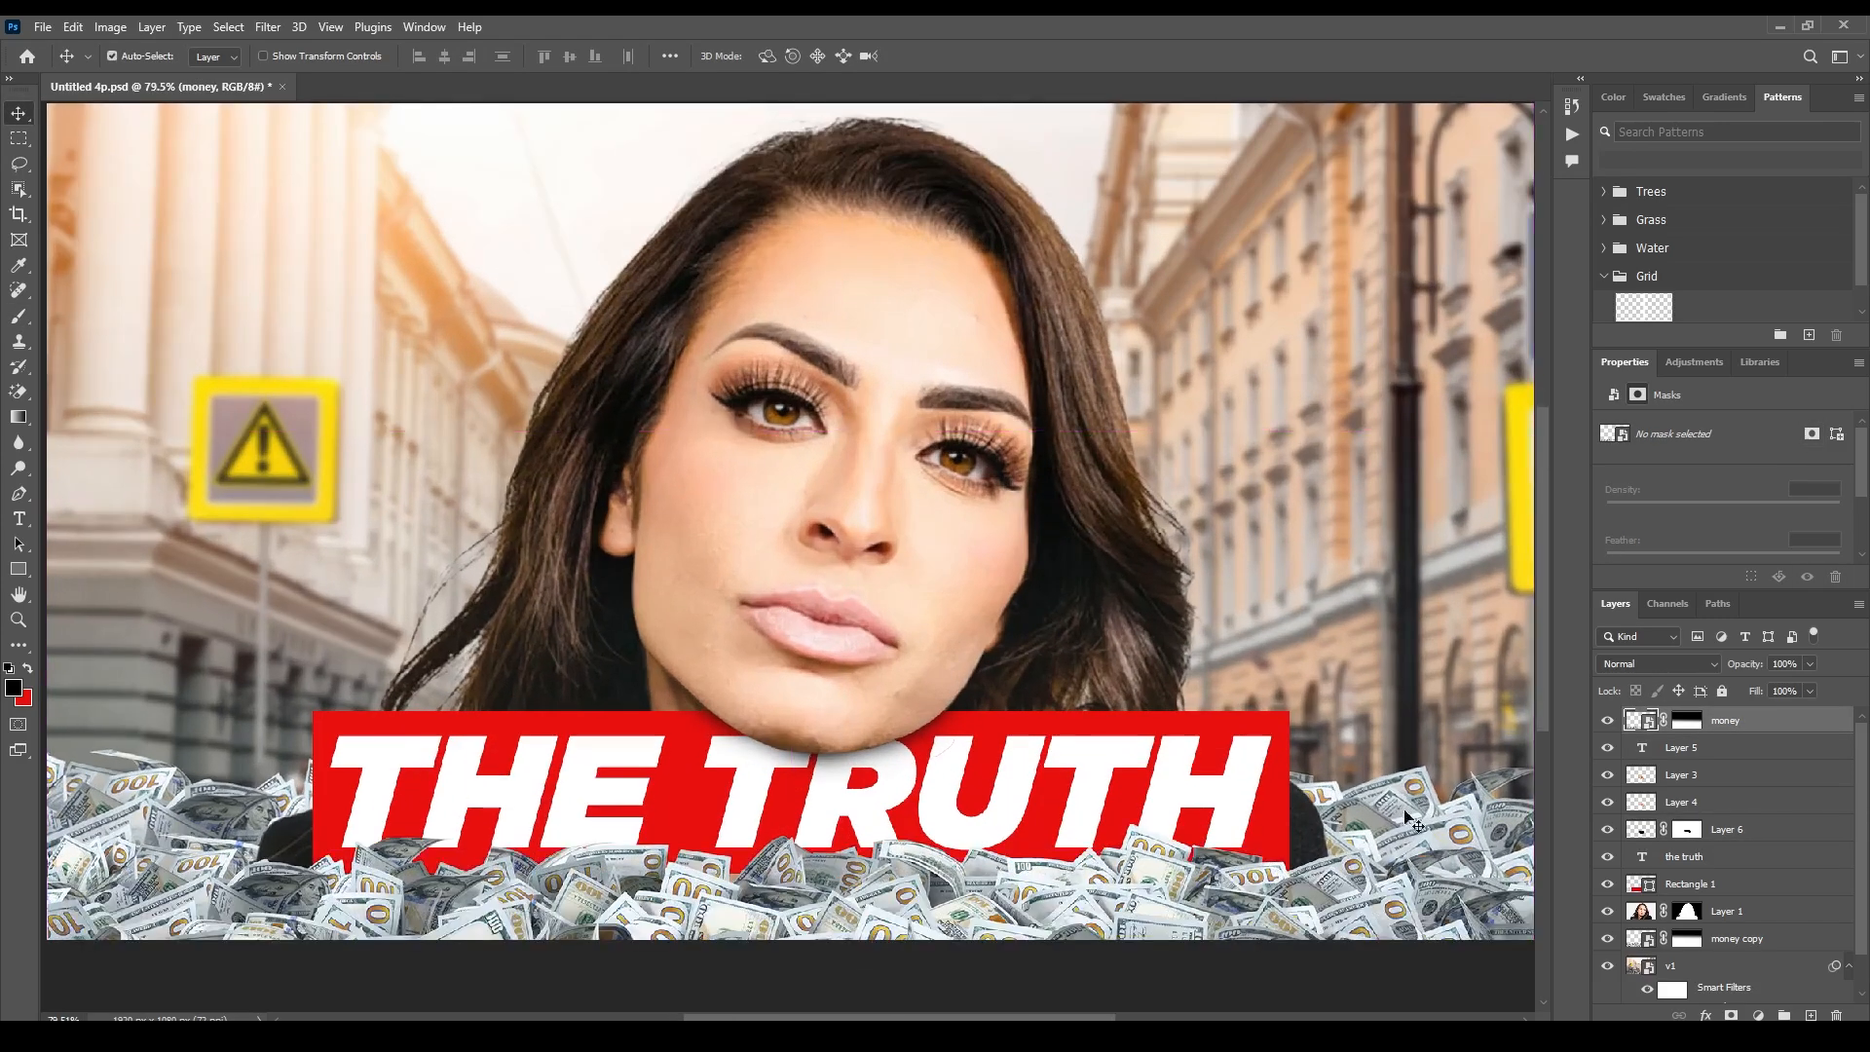
pyautogui.click(1706, 1014)
pyautogui.click(1743, 1004)
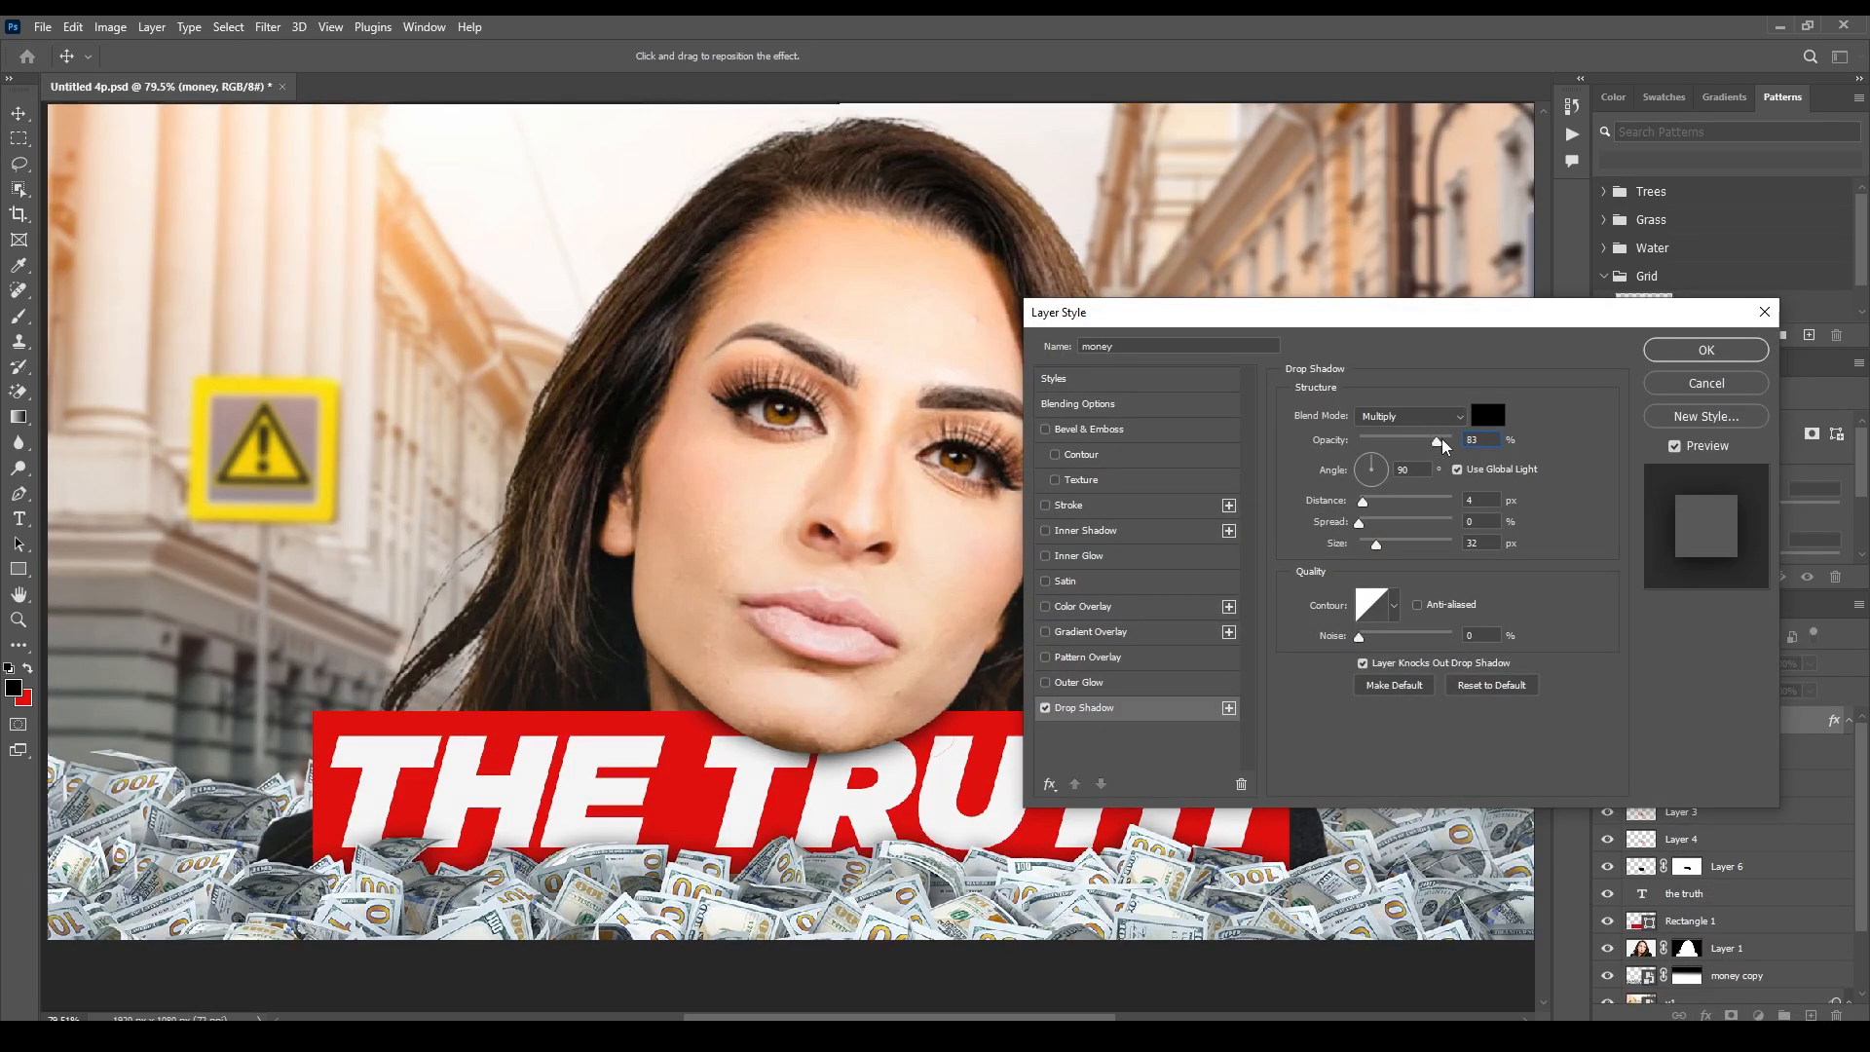
pyautogui.moveTo(1441, 438); pyautogui.dragTo(1438, 446)
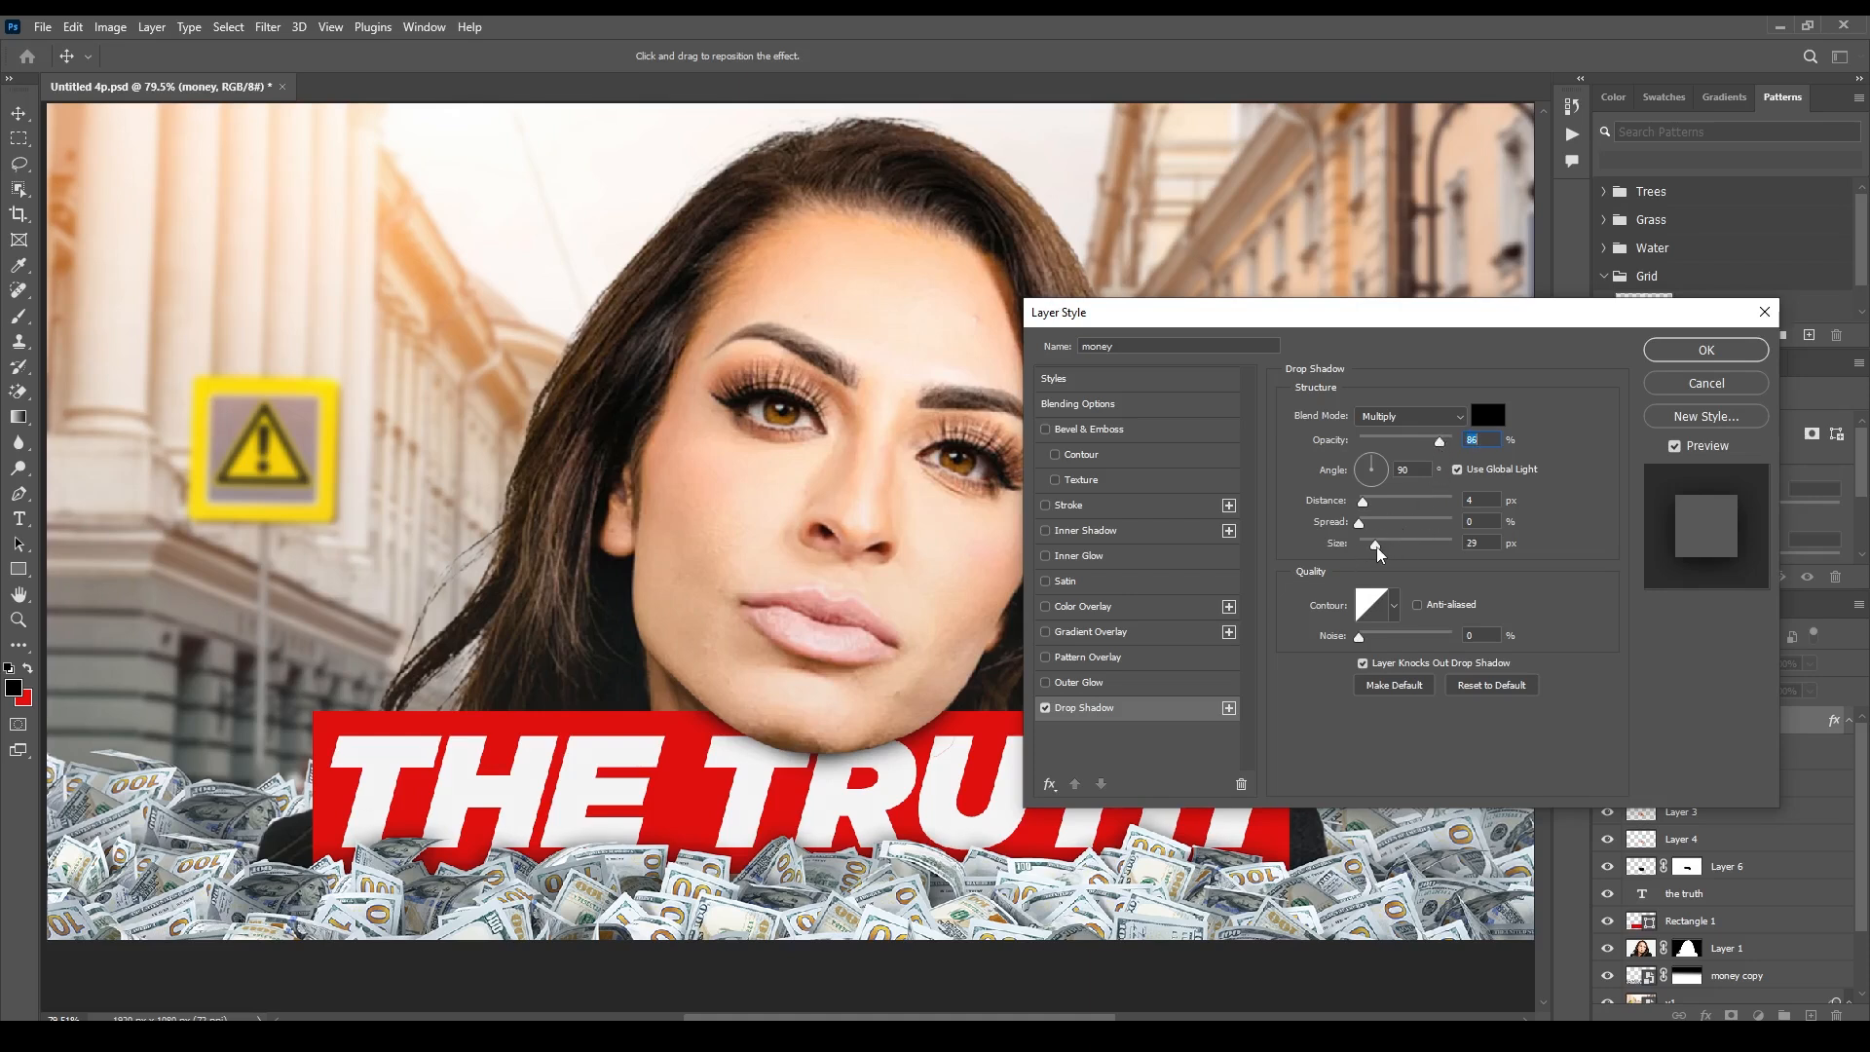
pyautogui.moveTo(1379, 553); pyautogui.dragTo(1387, 553)
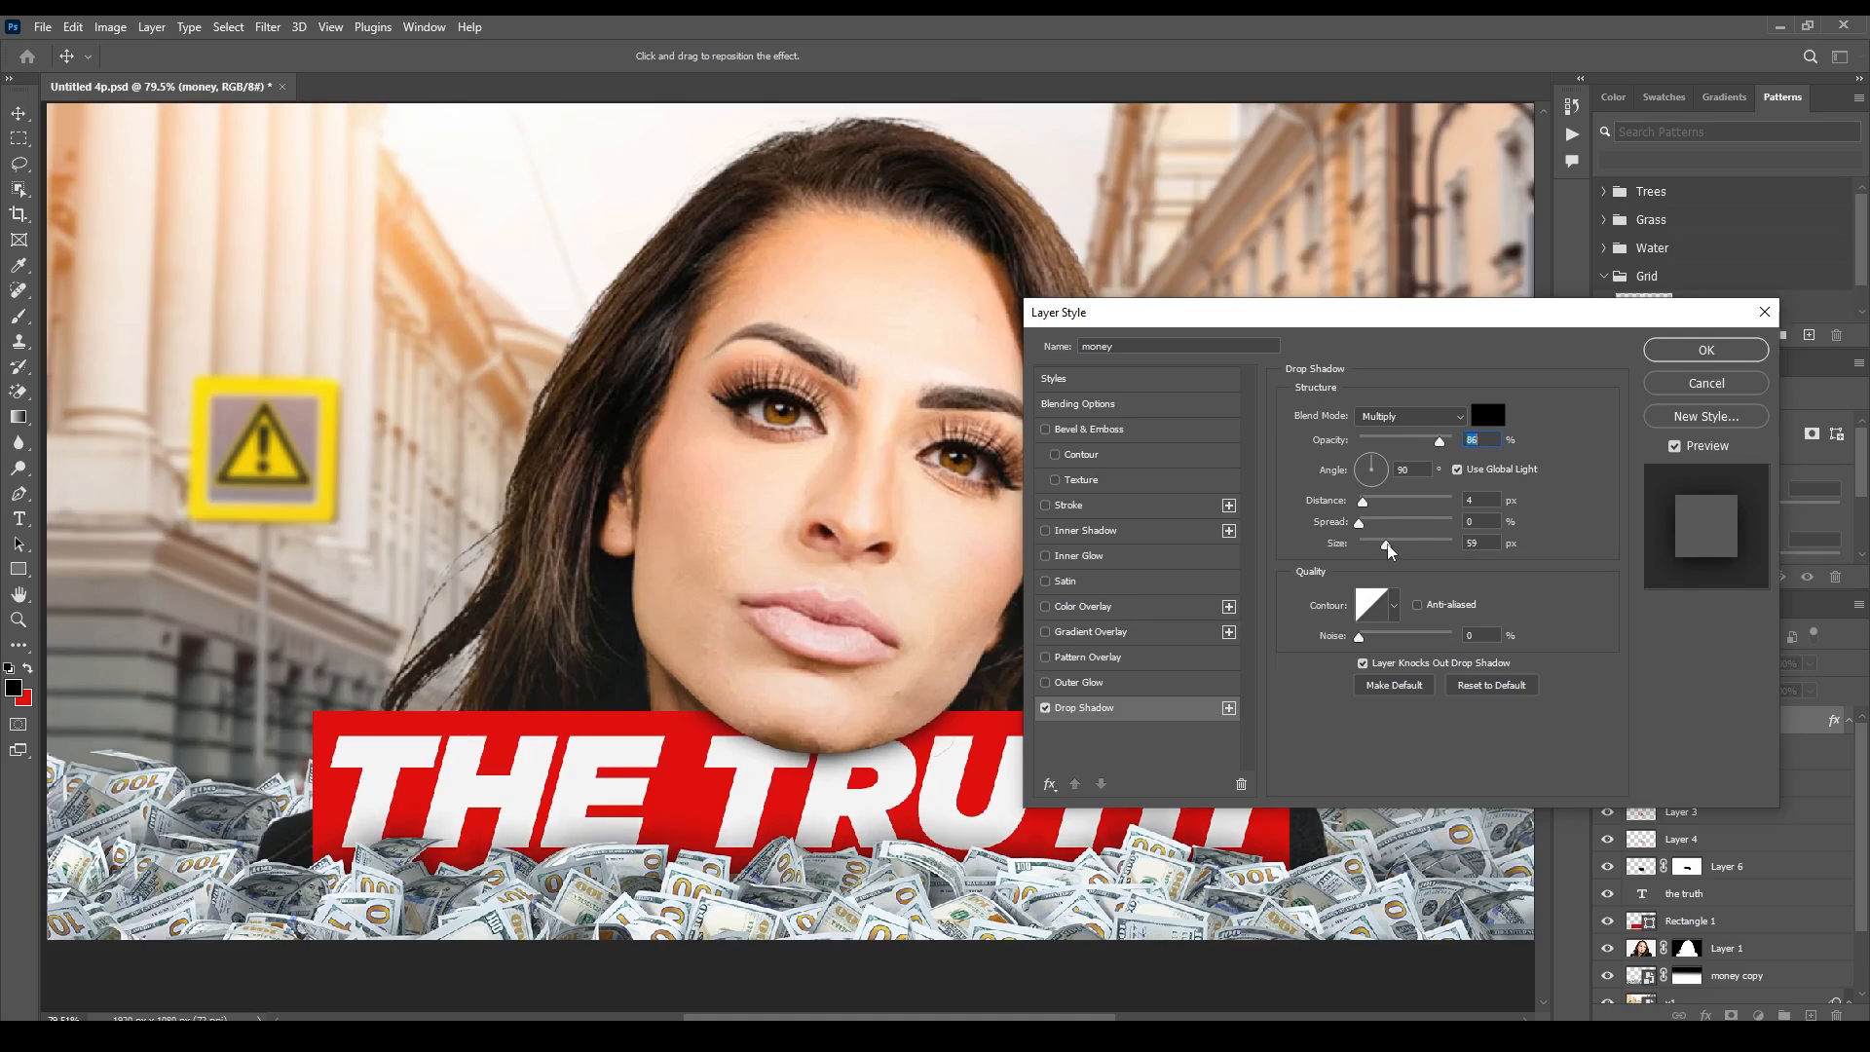
pyautogui.moveTo(759, 882); pyautogui.dragTo(763, 877)
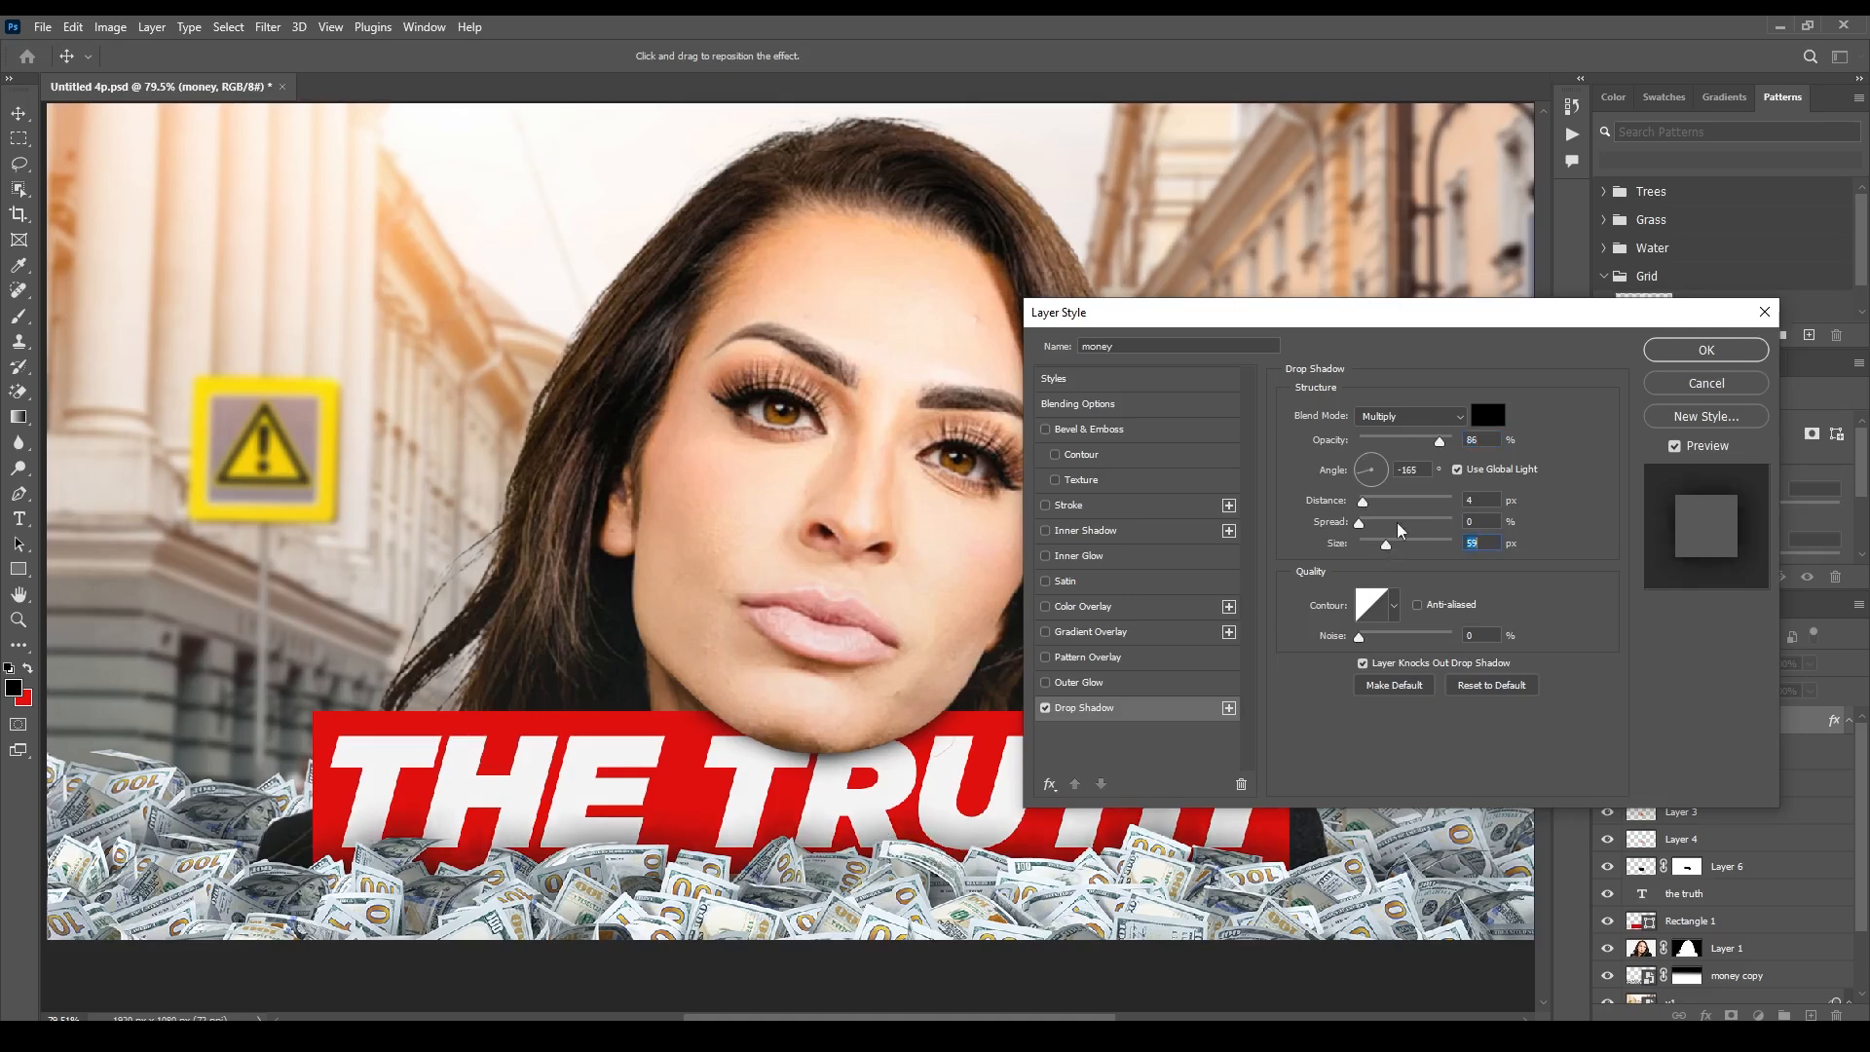
pyautogui.click(1705, 351)
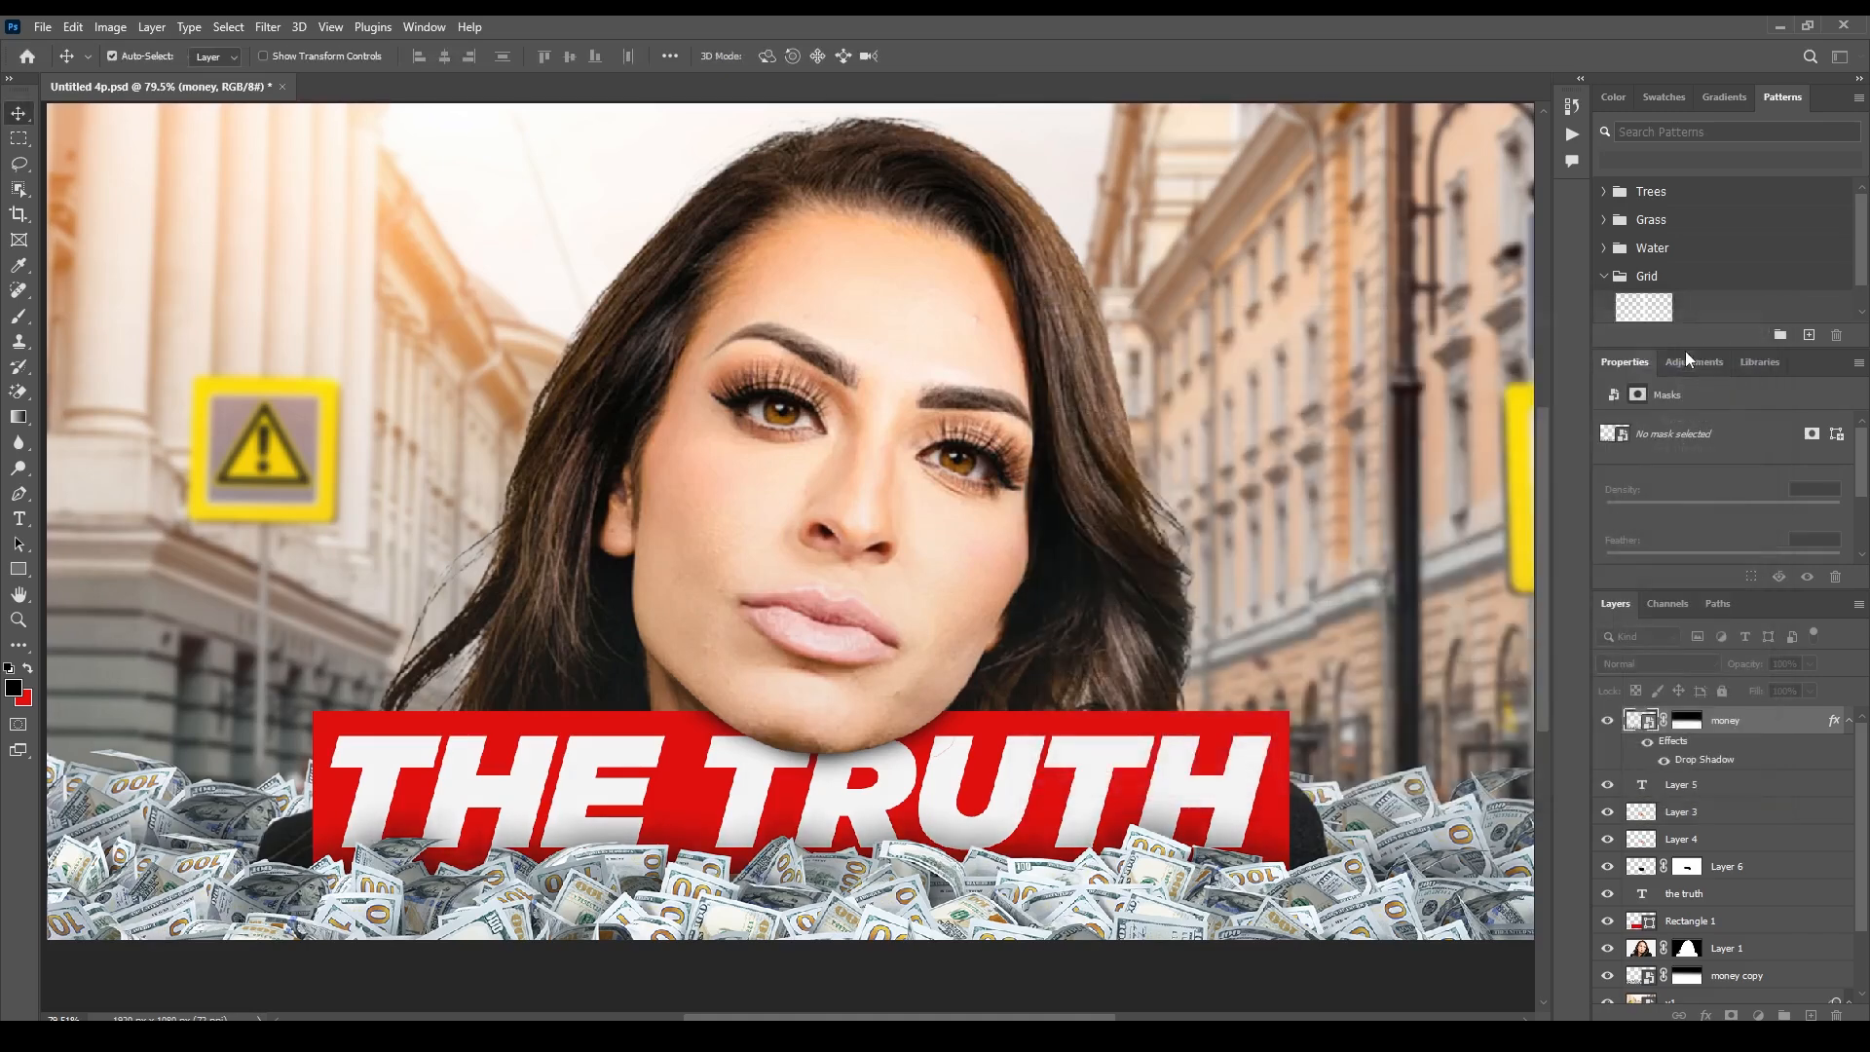
pyautogui.moveTo(1236, 751); pyautogui.dragTo(1239, 750)
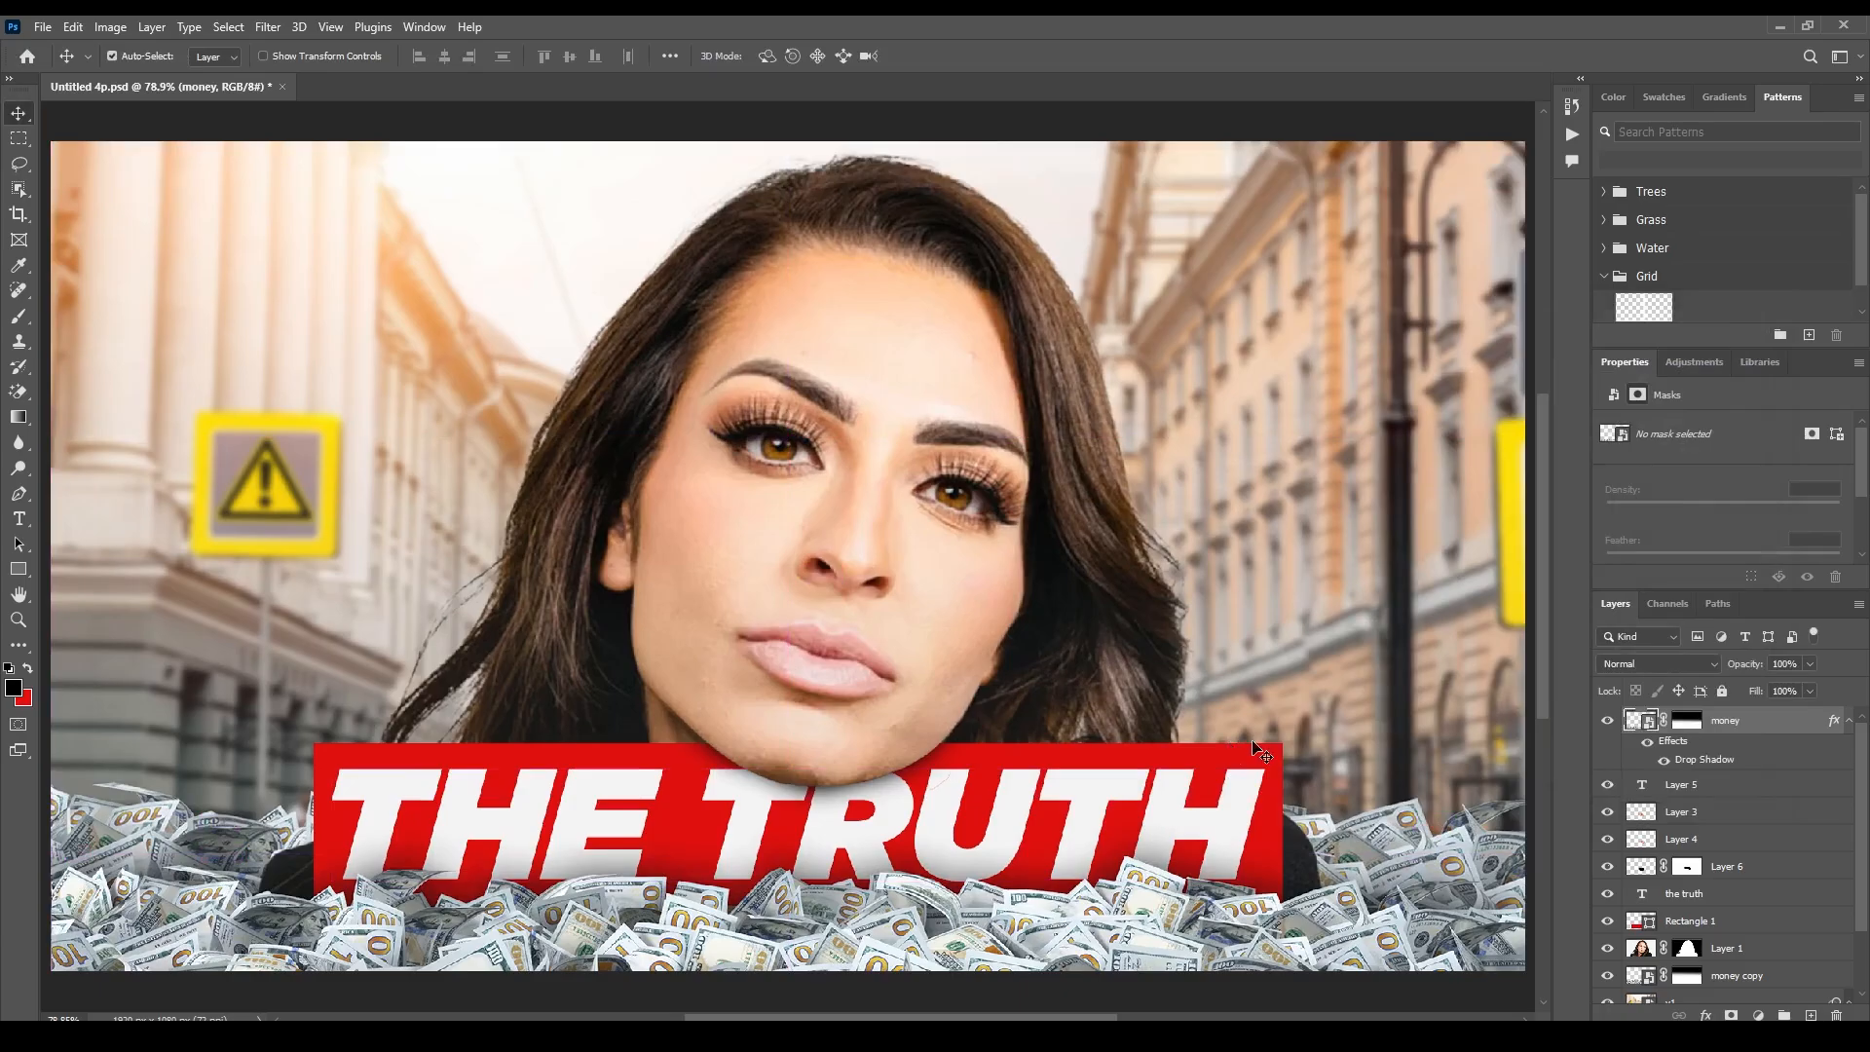